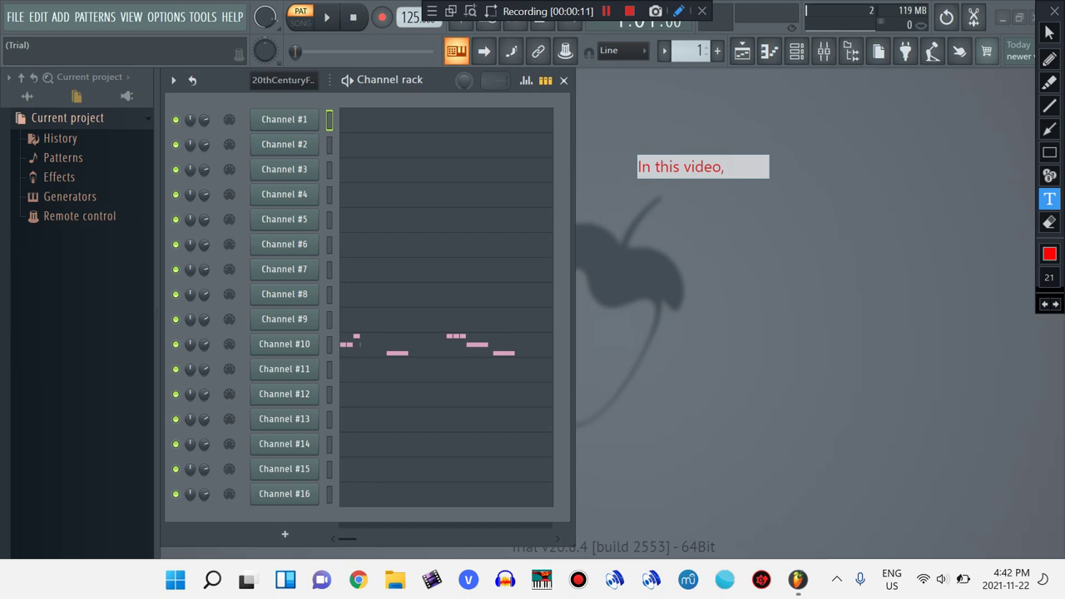
Complete the on-screen note as "In this video, I will show you how to transpose a song from major key to minor key vice versa." and clear it
type("ow you how to transpose a song from major key to")
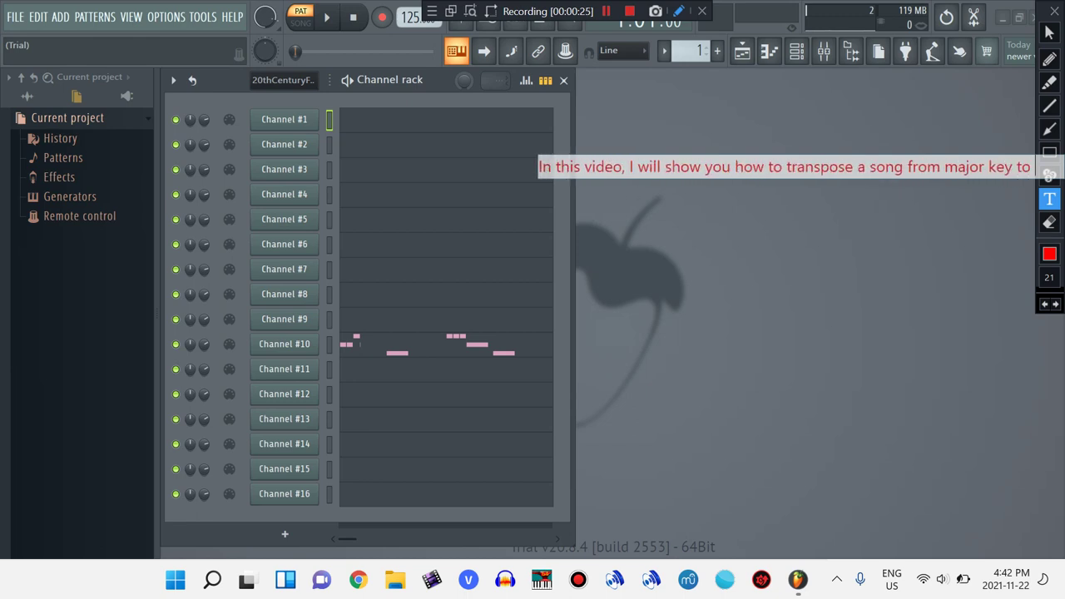
type(" minor")
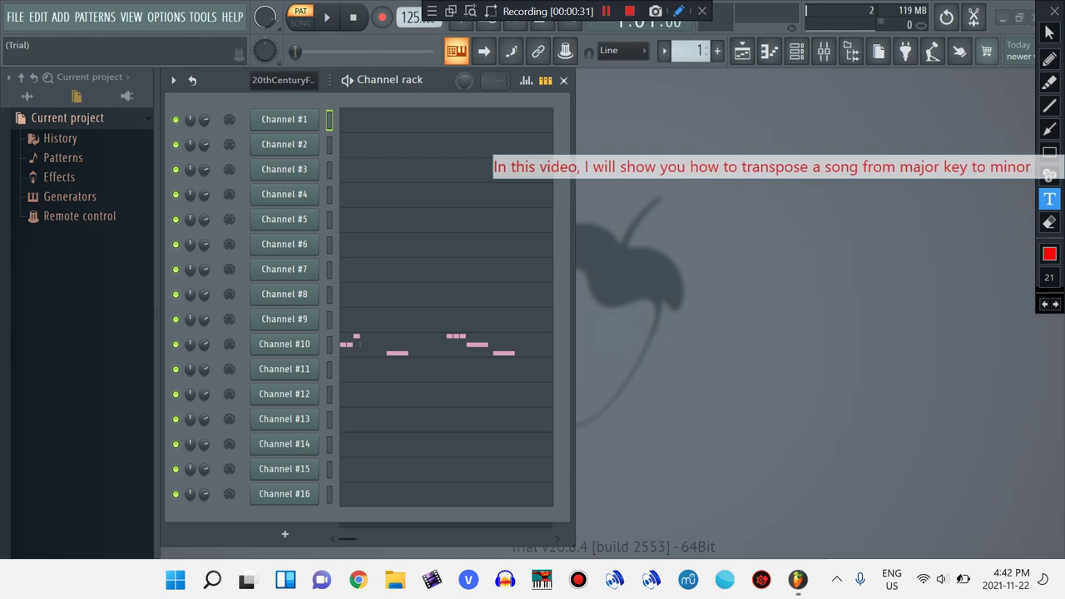
type("key")
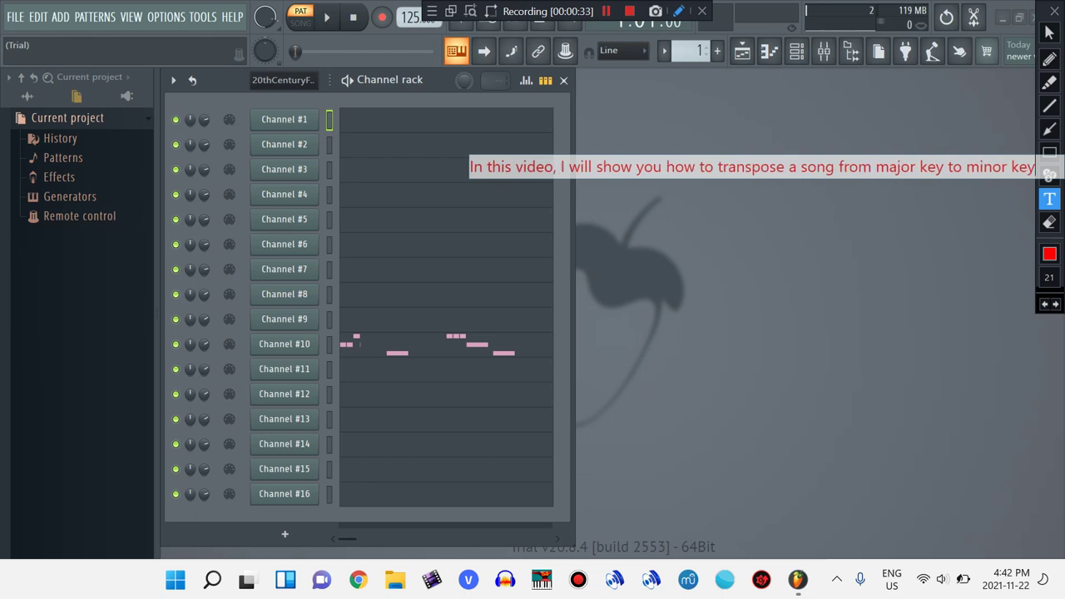
type(" v")
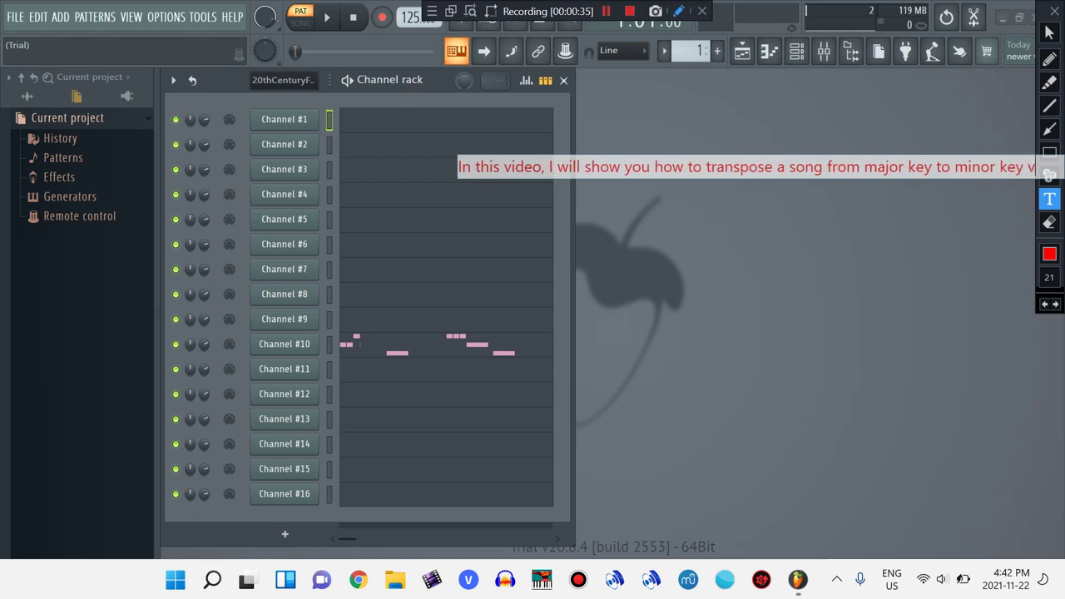
type("ice ver")
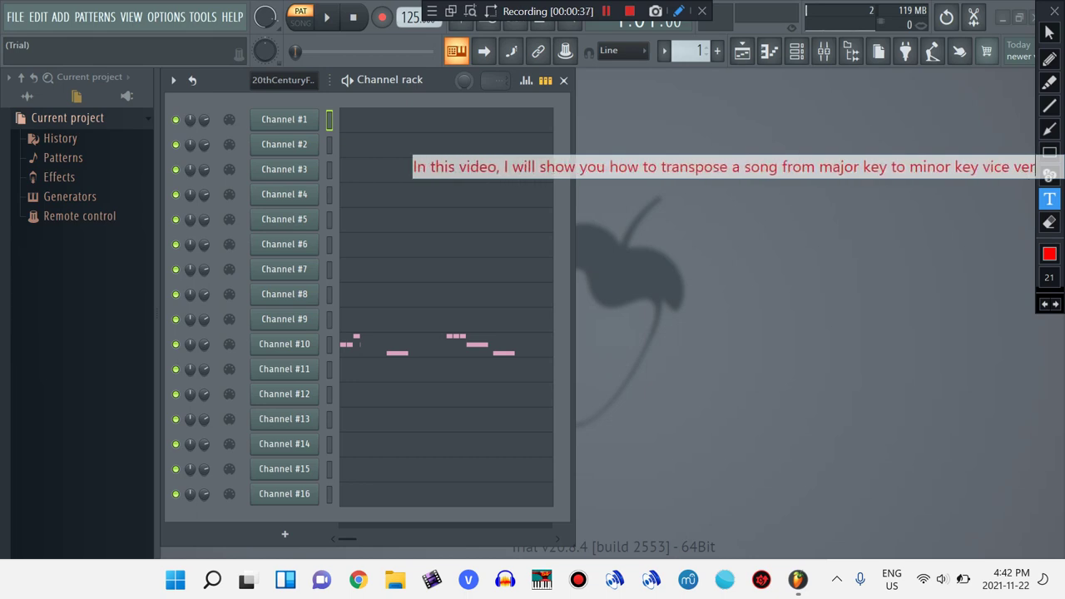
type("sa")
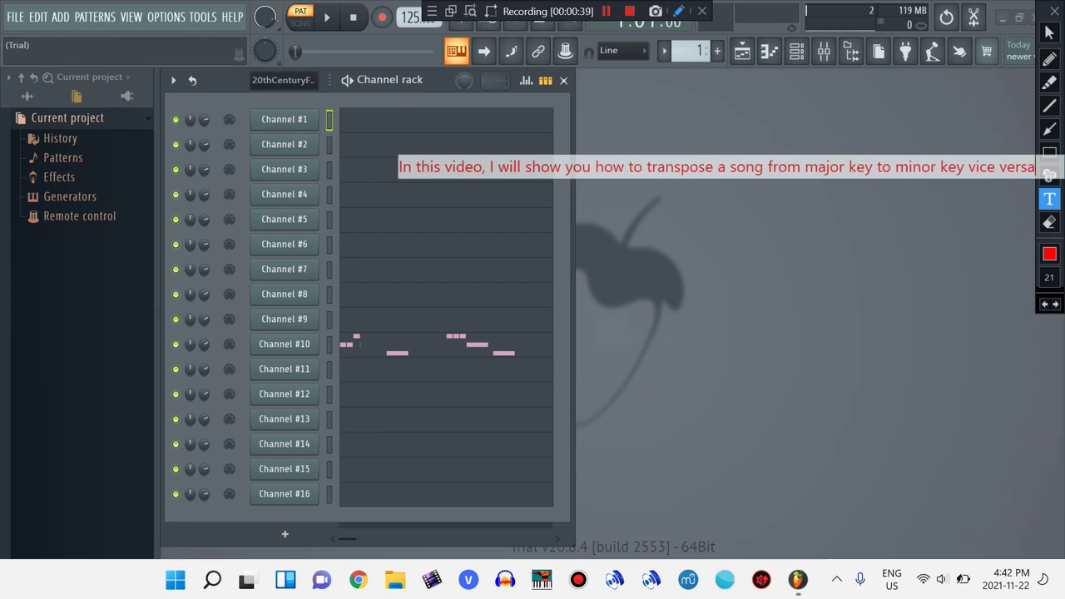
type(".")
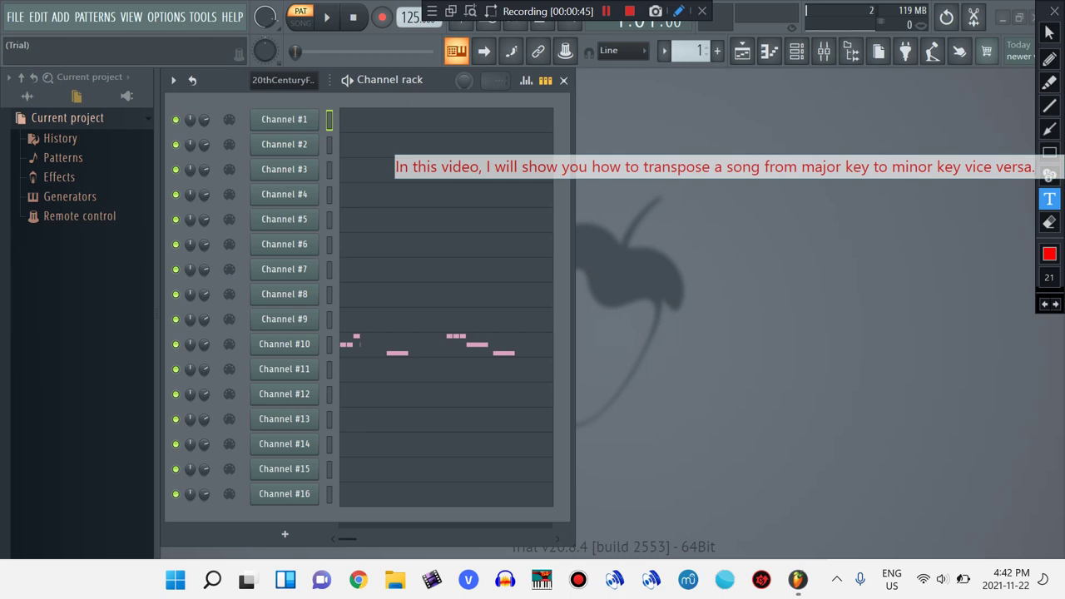
key("Escape")
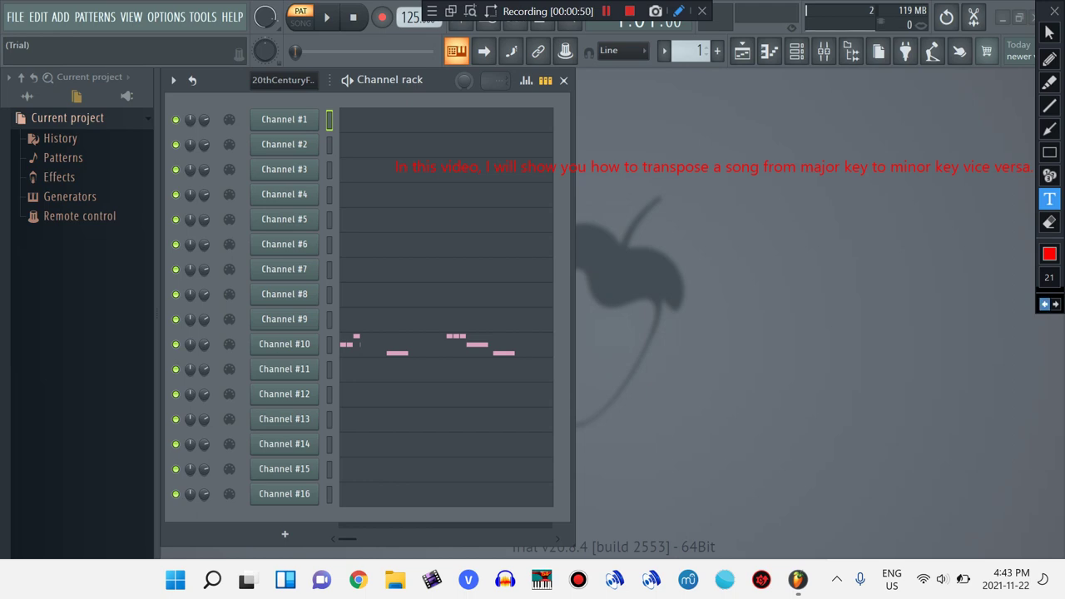
left_click(1044, 304)
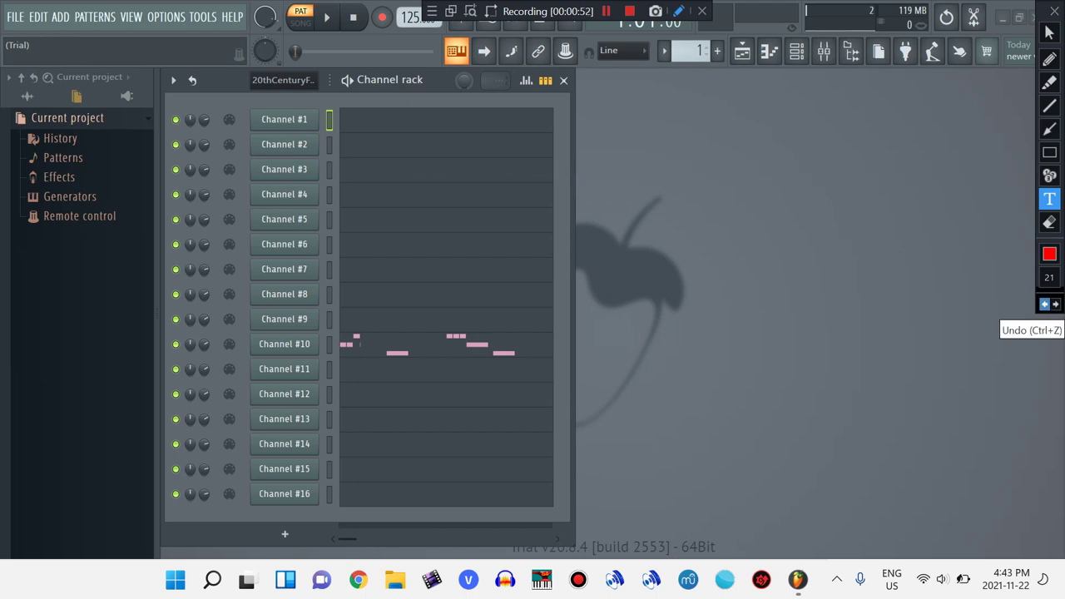
Annotate the screen with "An example is going to be 20th Century Fox from the key of B flat major to B flat minor." and clear it
left_click(635, 152)
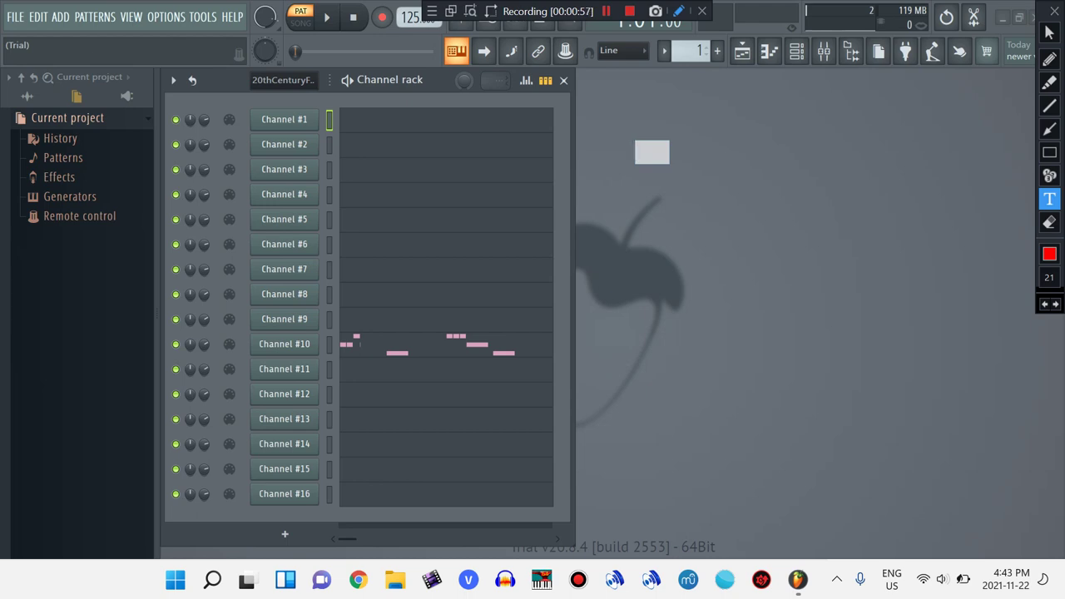
type("An example")
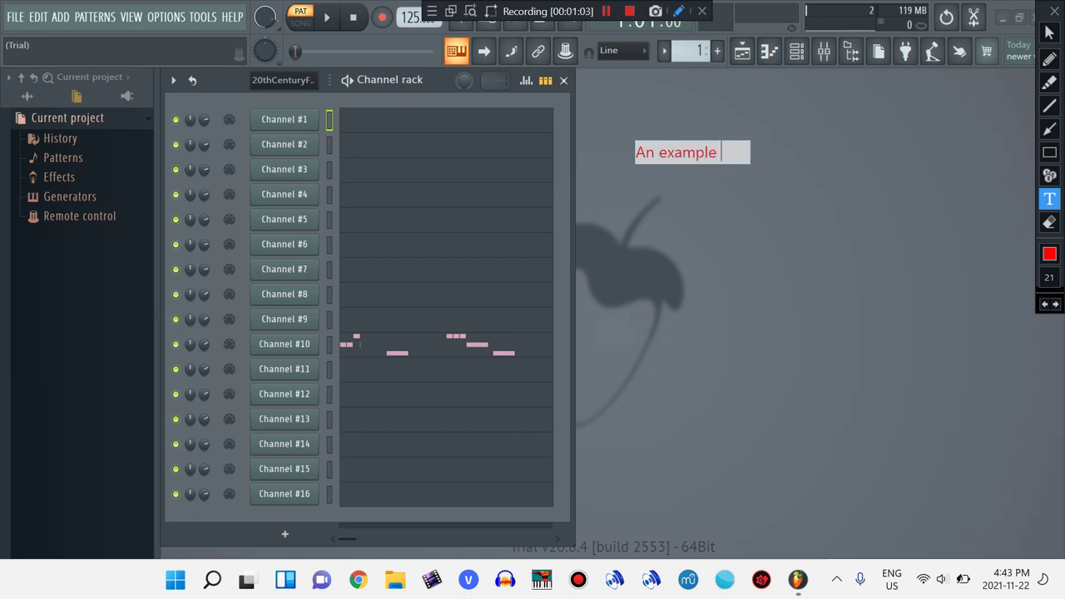
type(" is goi")
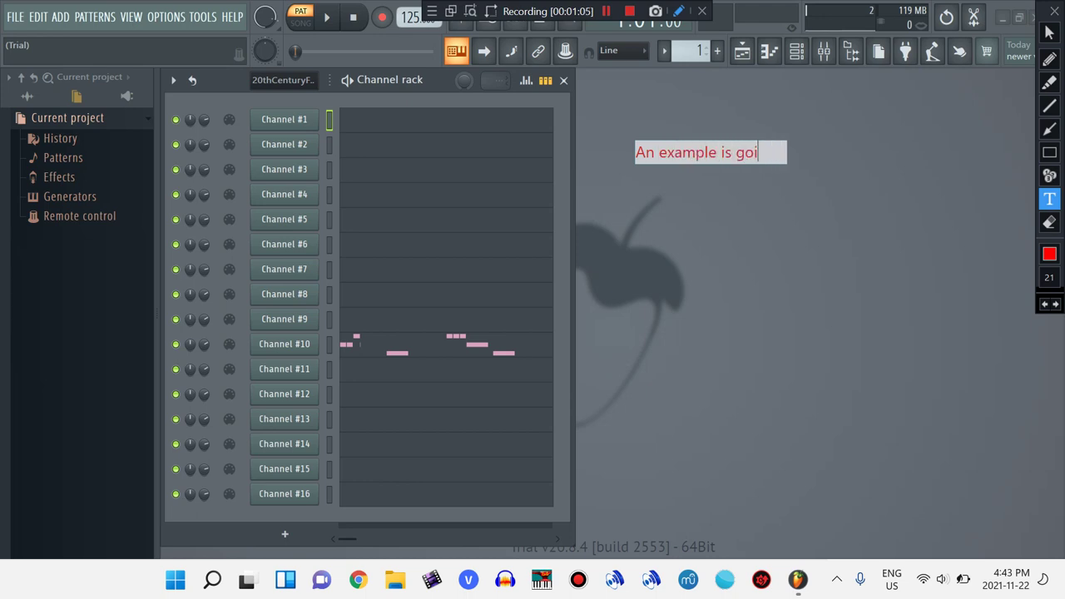
type("ng to be")
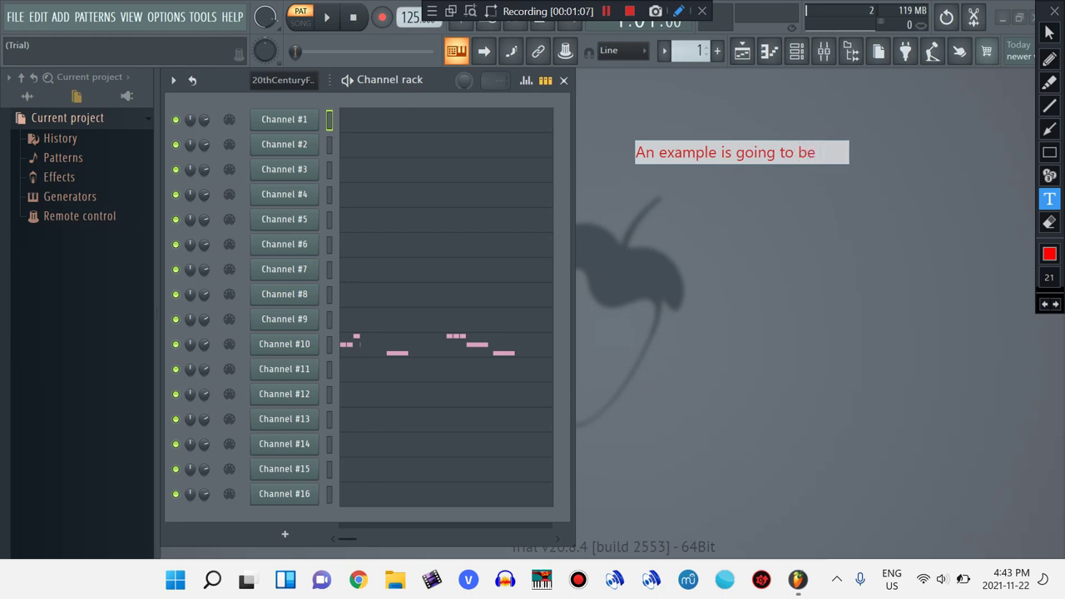
type(" 20th Centu")
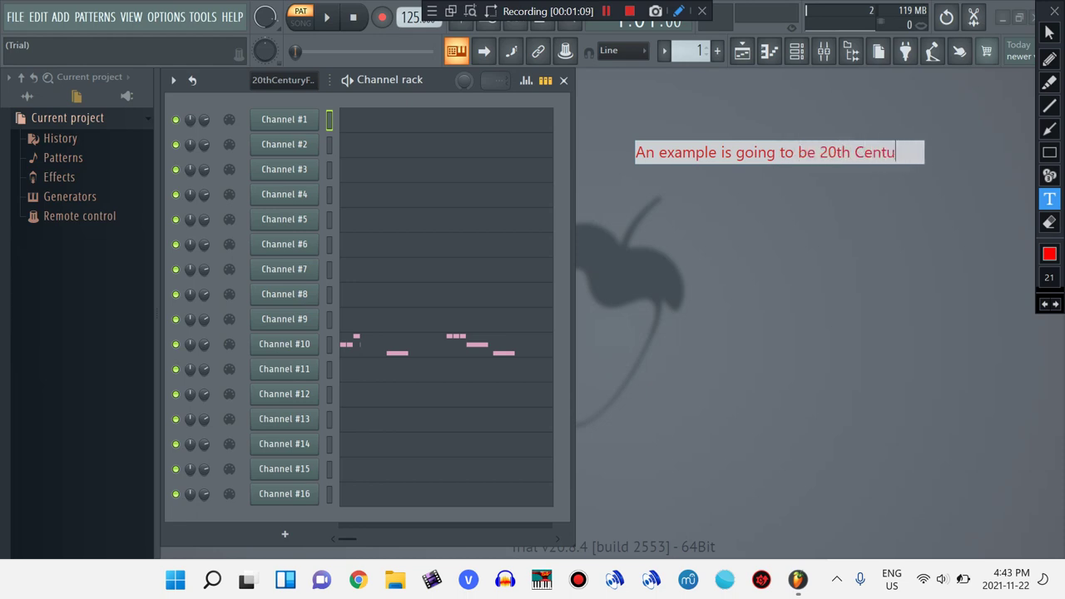
type("ry Fox")
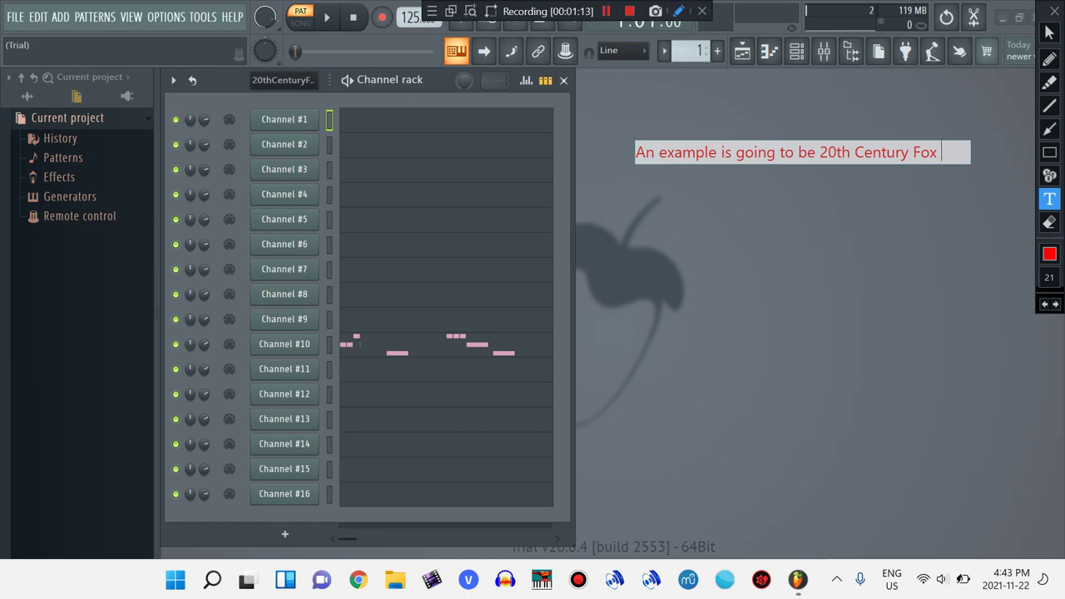
type(" fro")
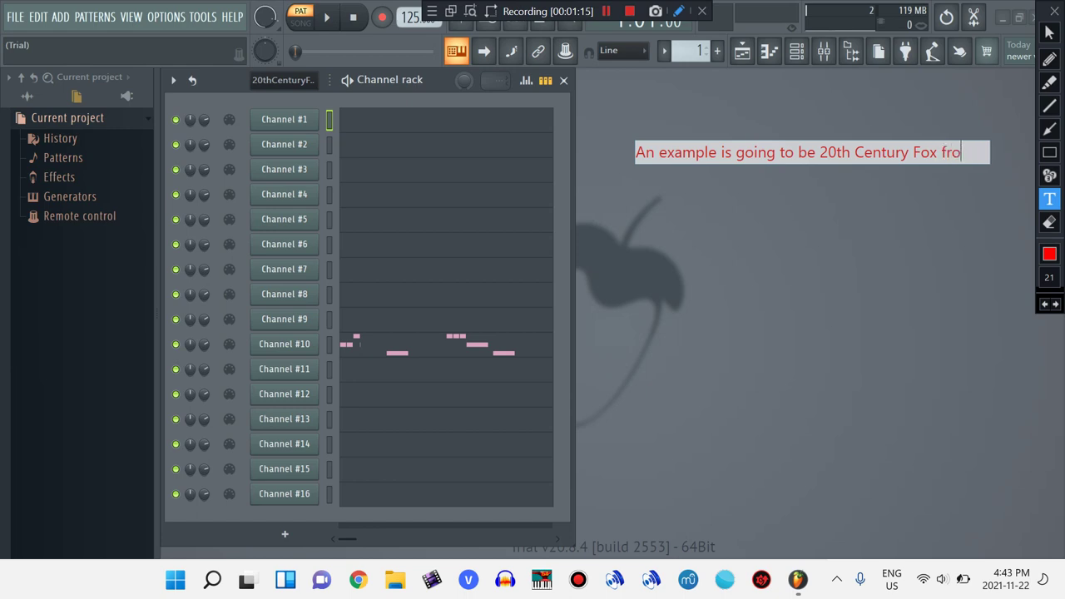
type("m the ")
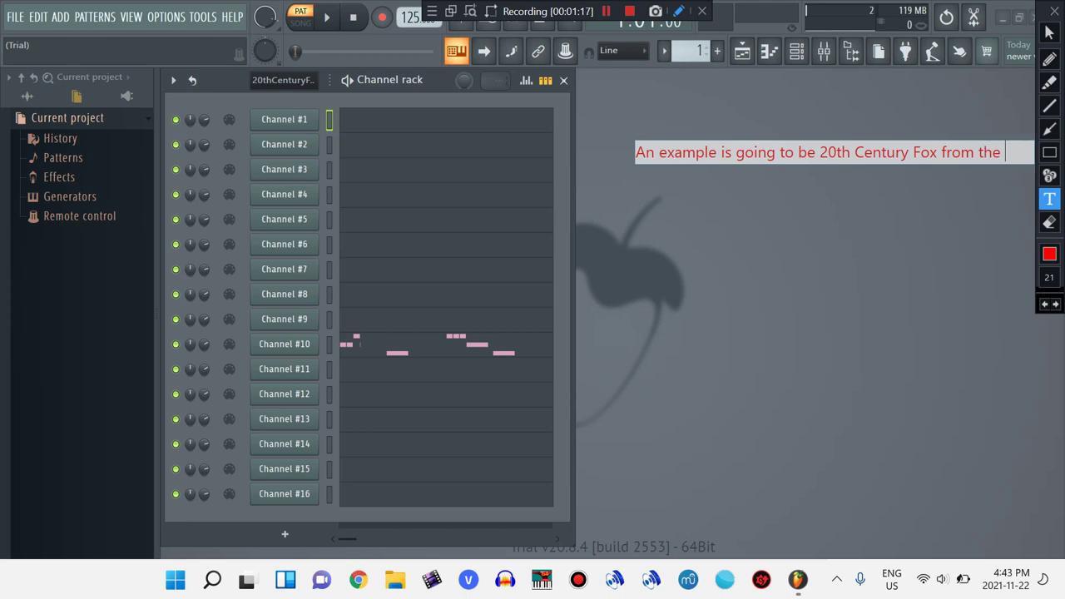
type("key of B")
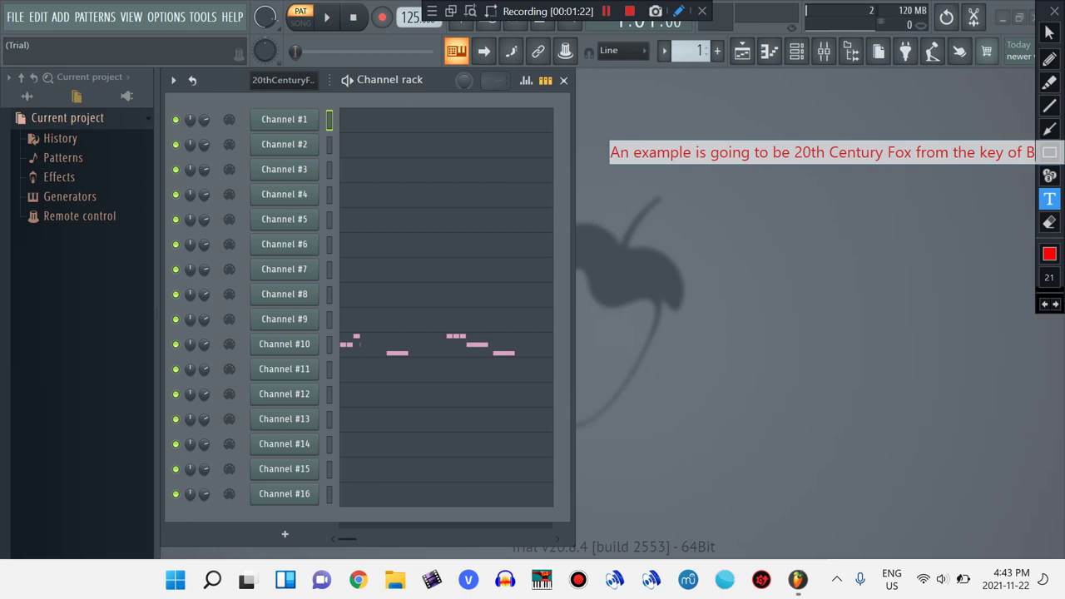
type(" flat")
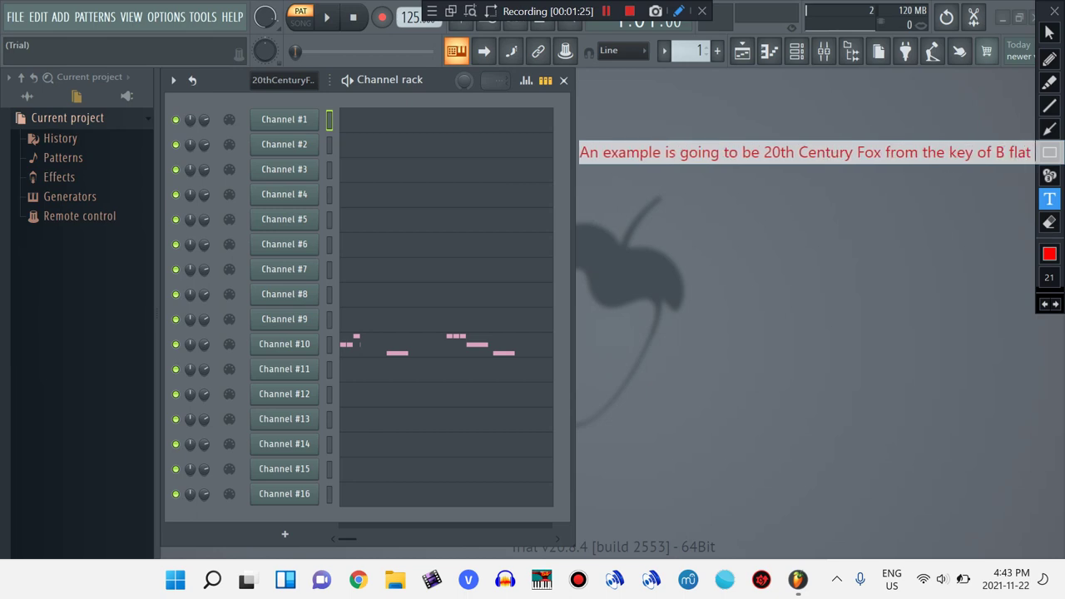
type(" major")
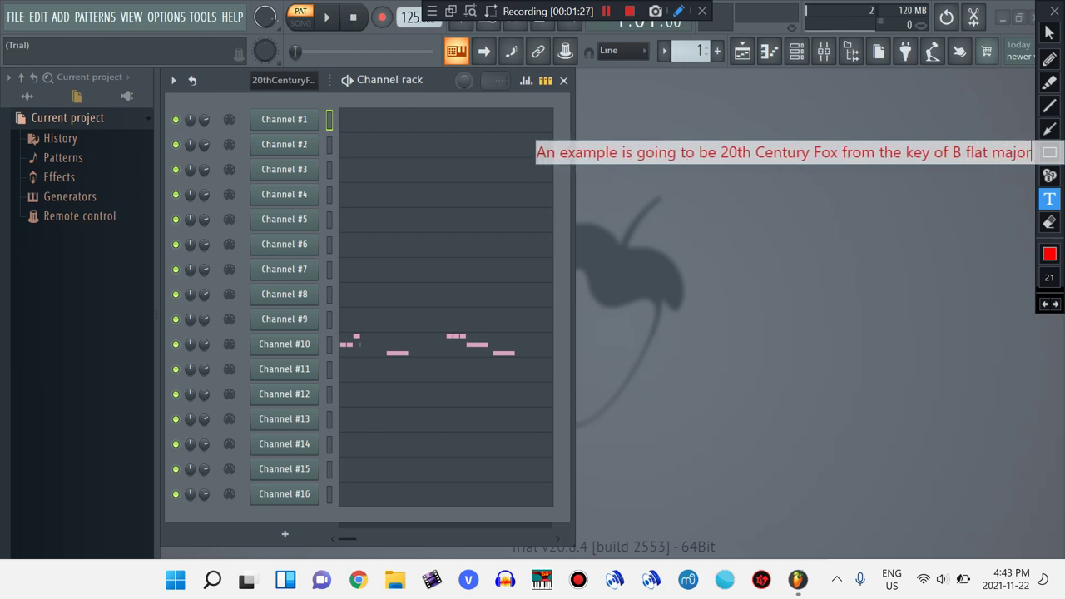
type(" to B fl")
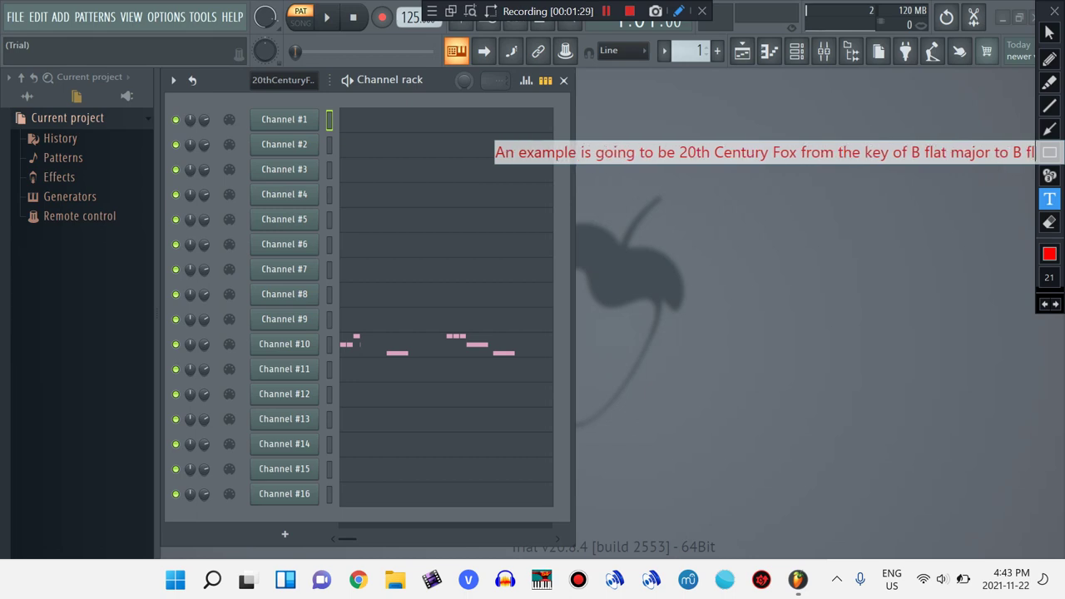
type("at minor")
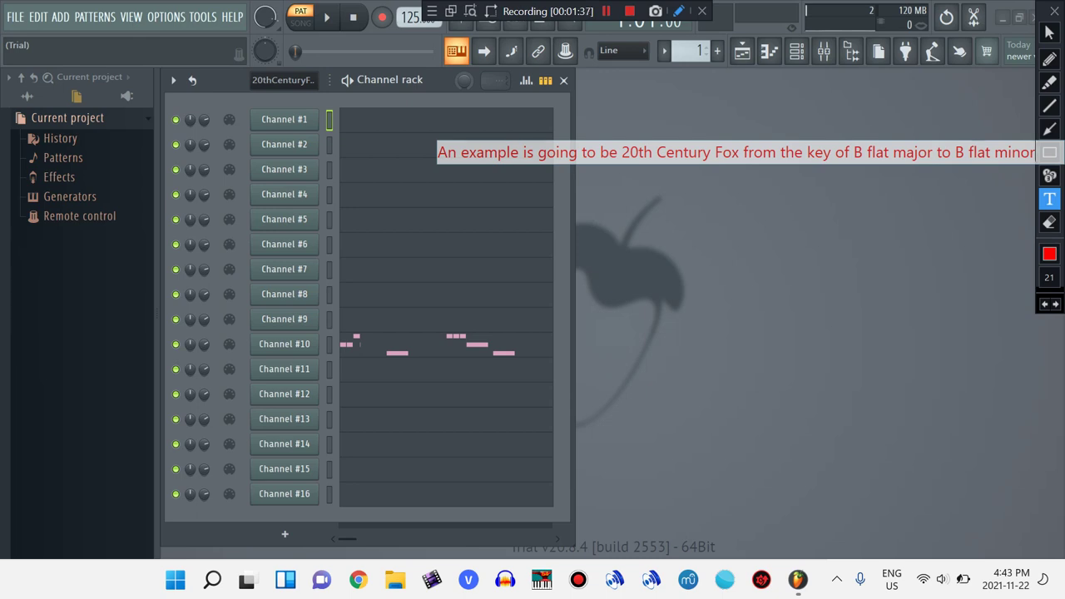
type(".")
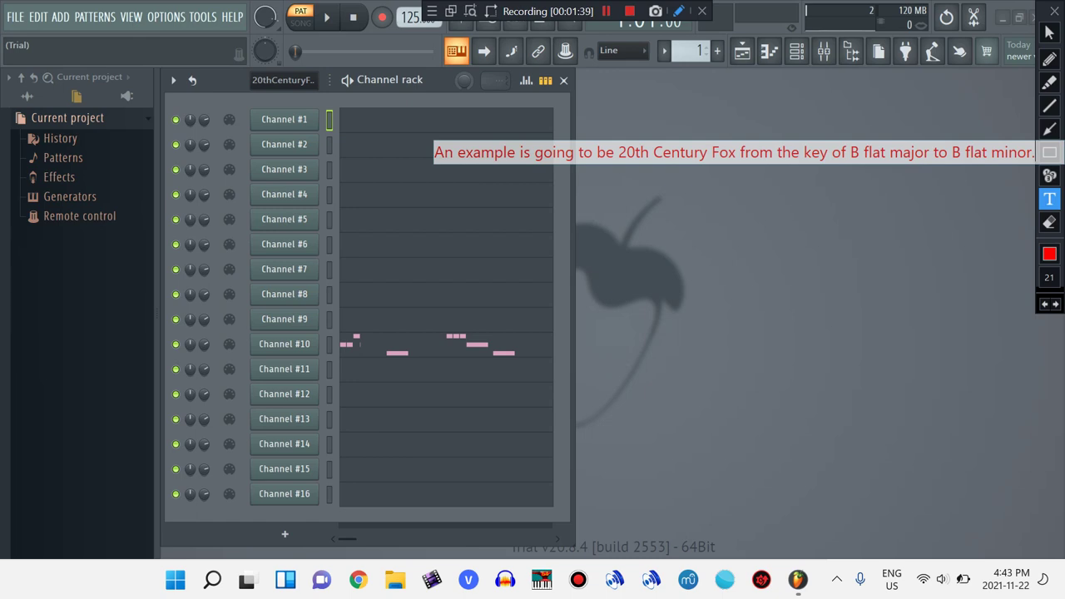
key("Return")
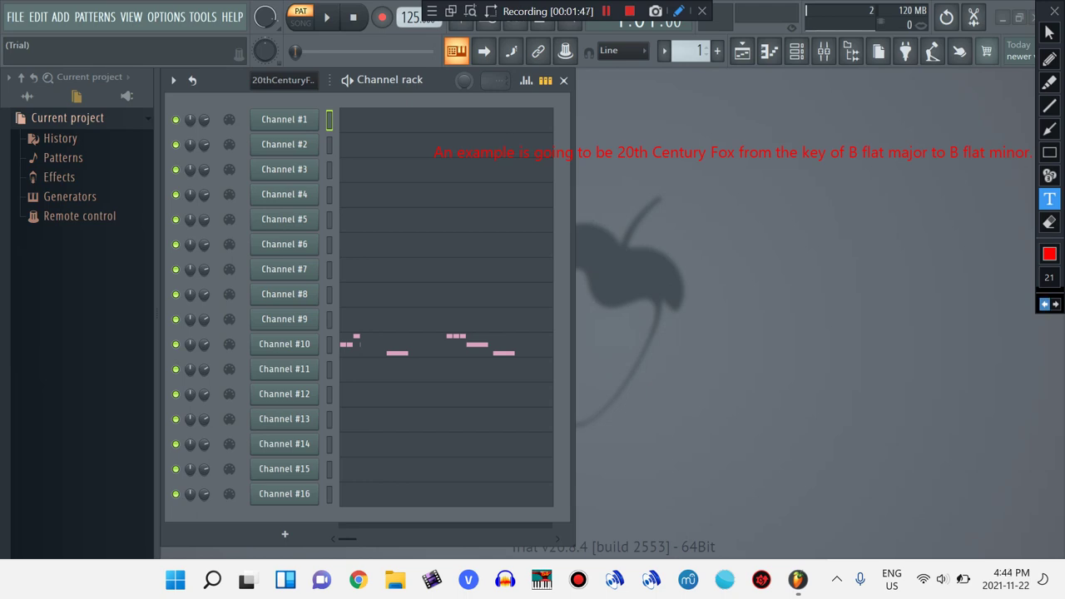
left_click(1045, 304)
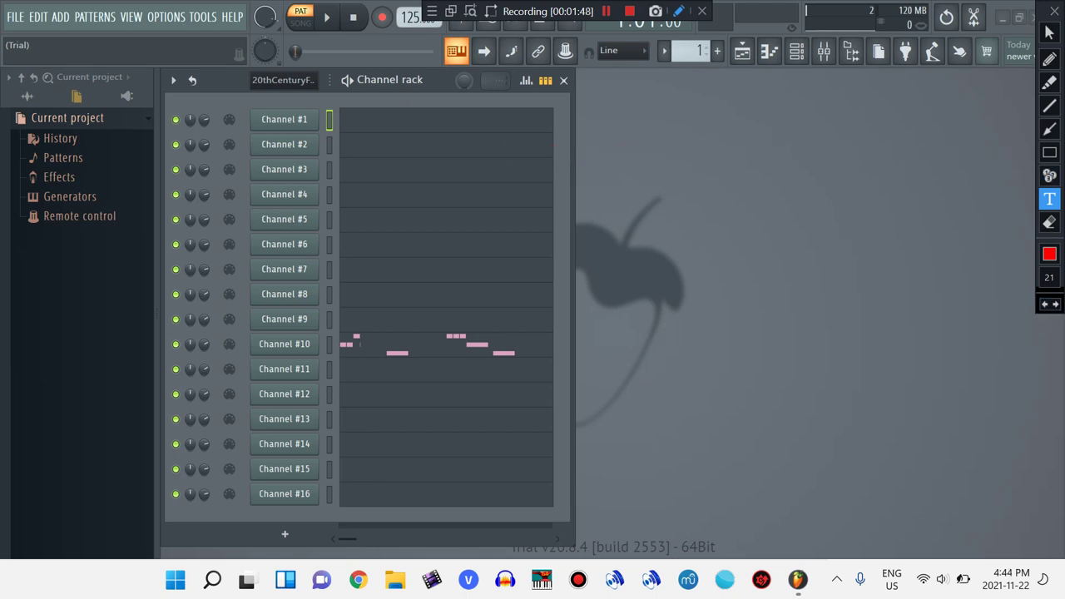
Annotate the screen with "Let's hear how it sounds in the original key first." and clear the note
left_click(658, 163)
type("Let's hear how it sounds in the orig")
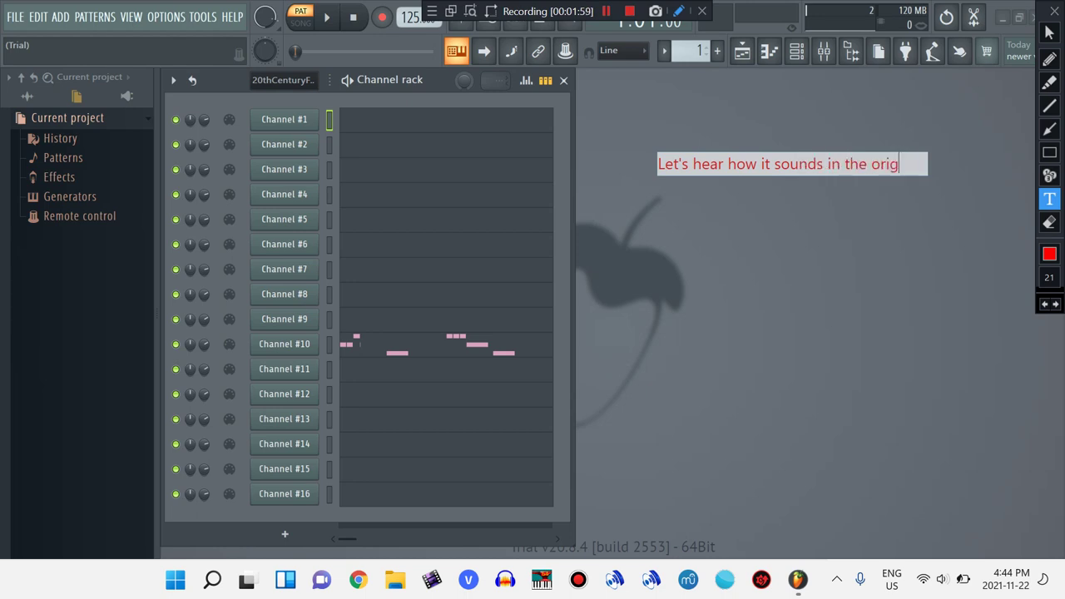
type("inal key first.")
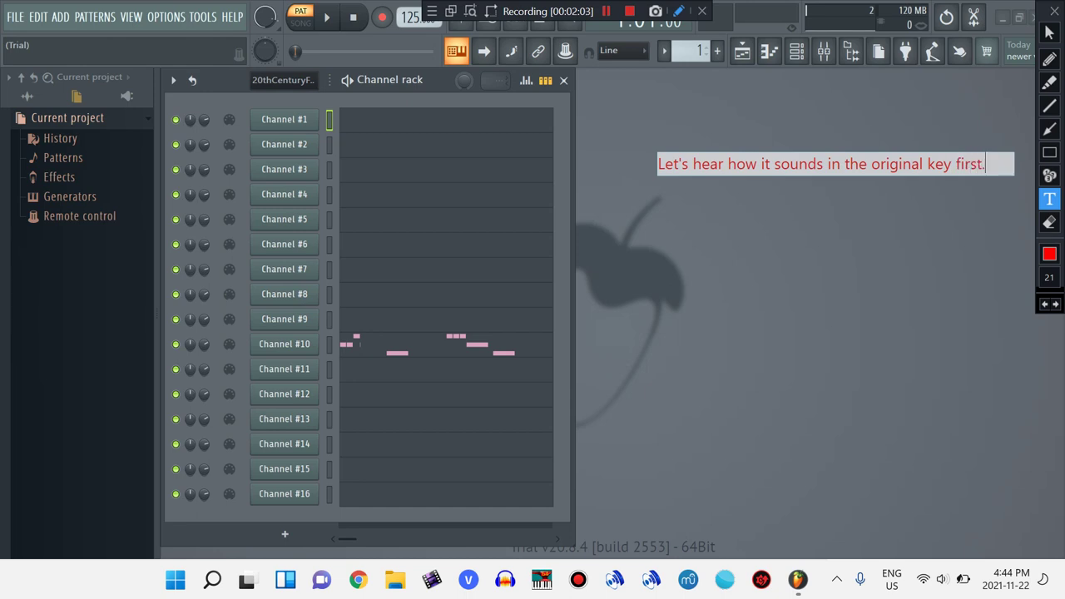
key("Return")
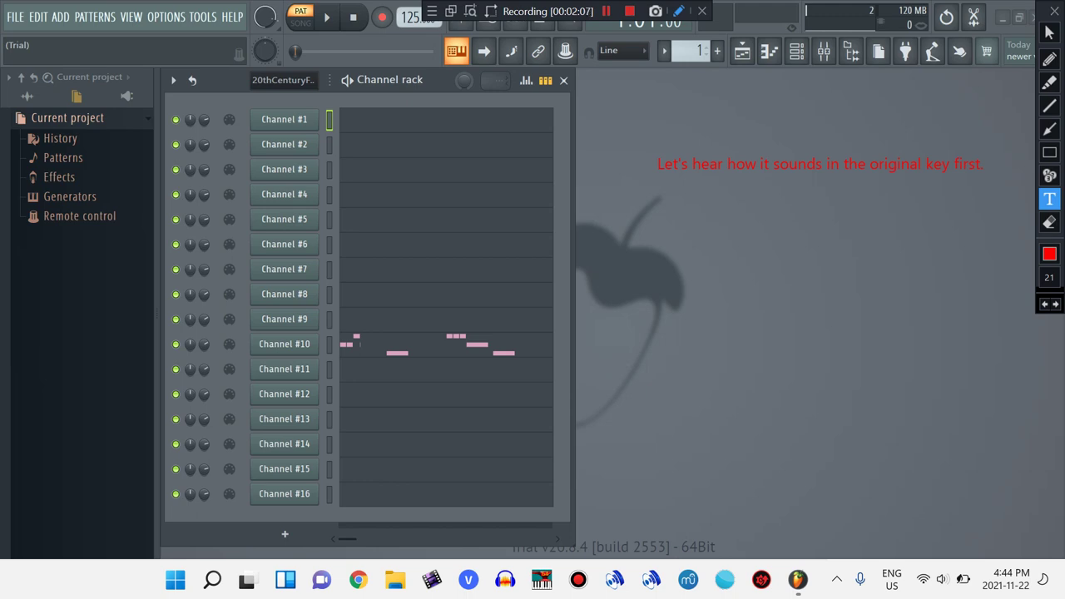
left_click(1045, 305)
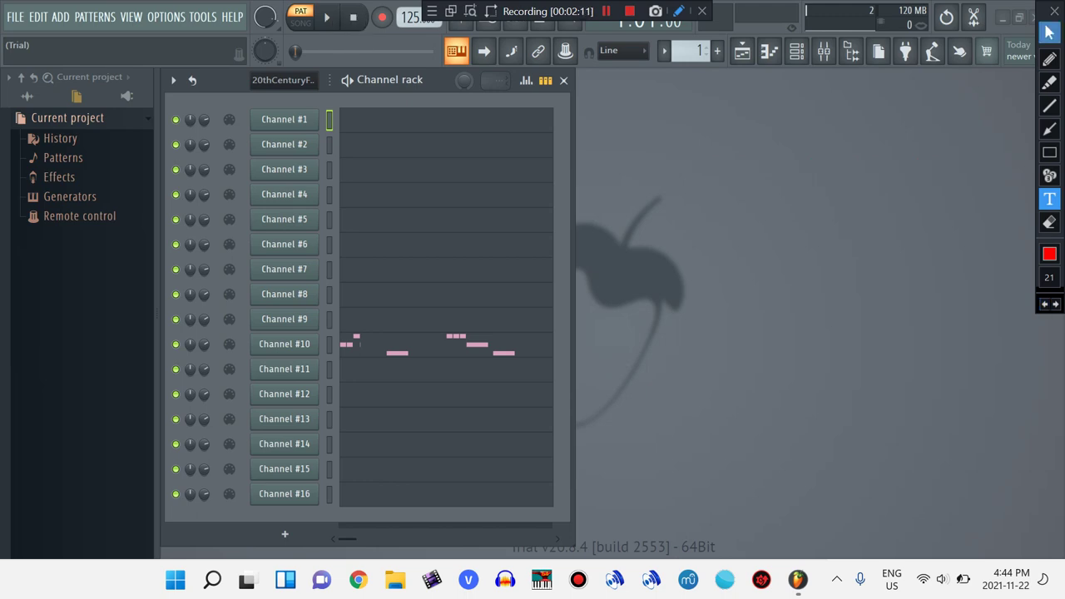
Leave text annotation mode and play the 20th Century Fox pattern in its original key, stopping playback at the end
left_click(1049, 31)
left_click(326, 17)
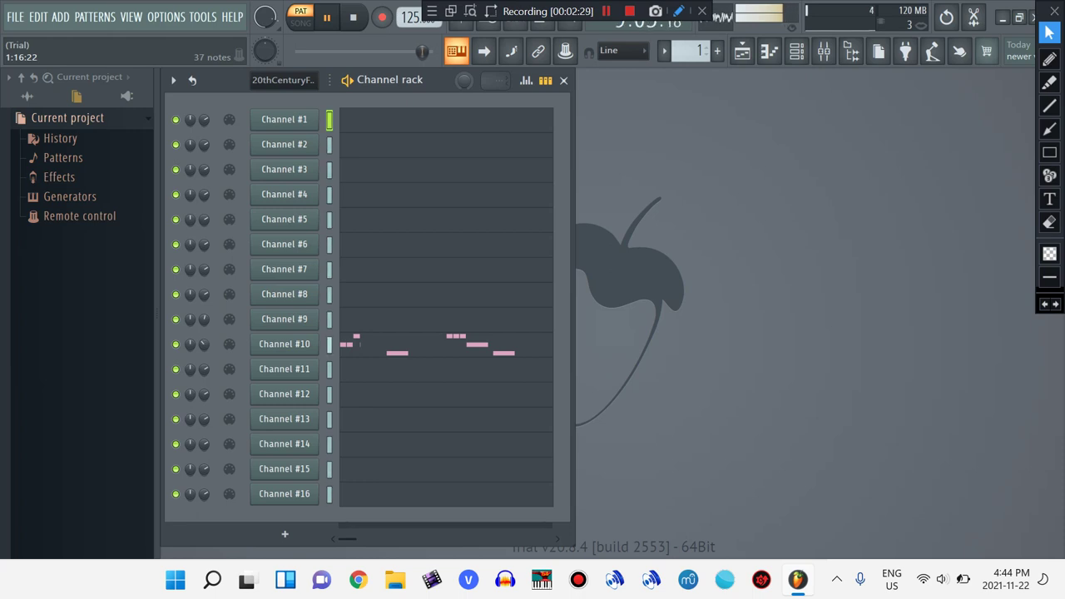
key("space")
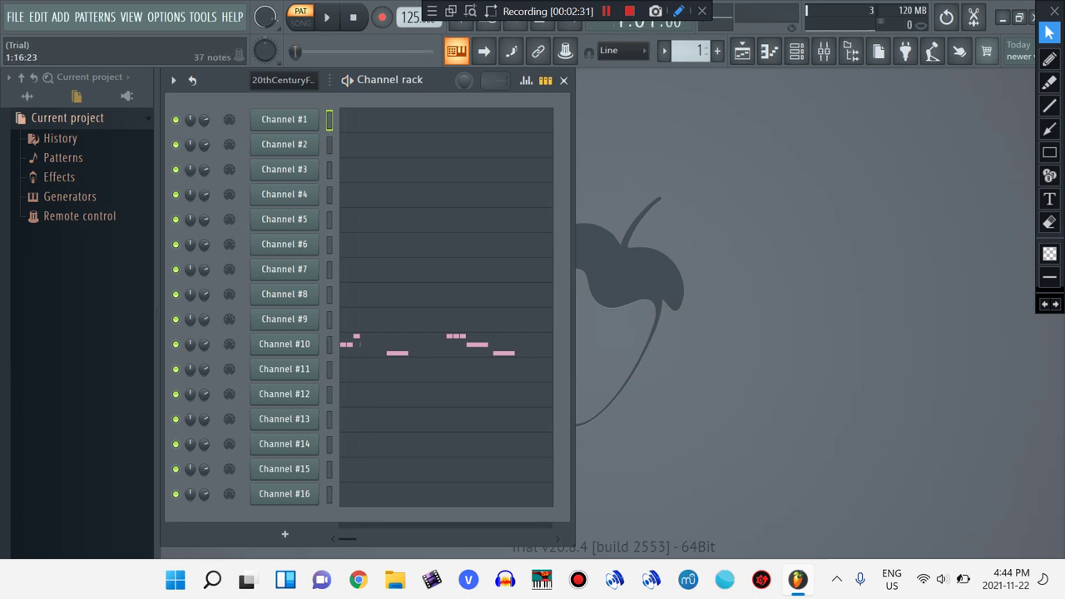
Start a new on-screen text note reading "Here's what it sounded like" in the empty area beside the channel rack
left_click(1049, 199)
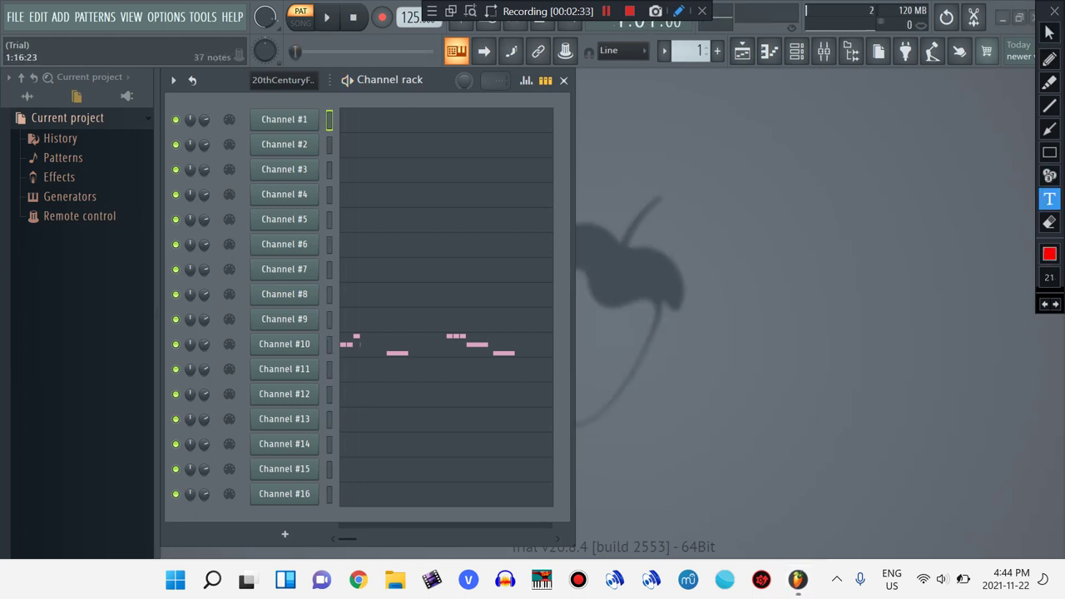
left_click(735, 208)
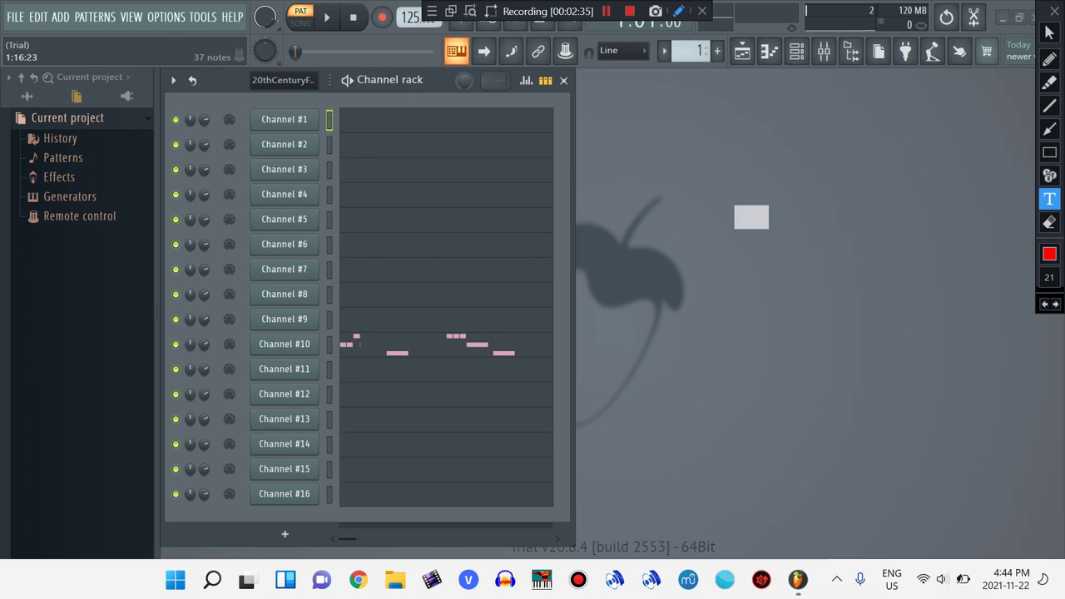
type("Here")
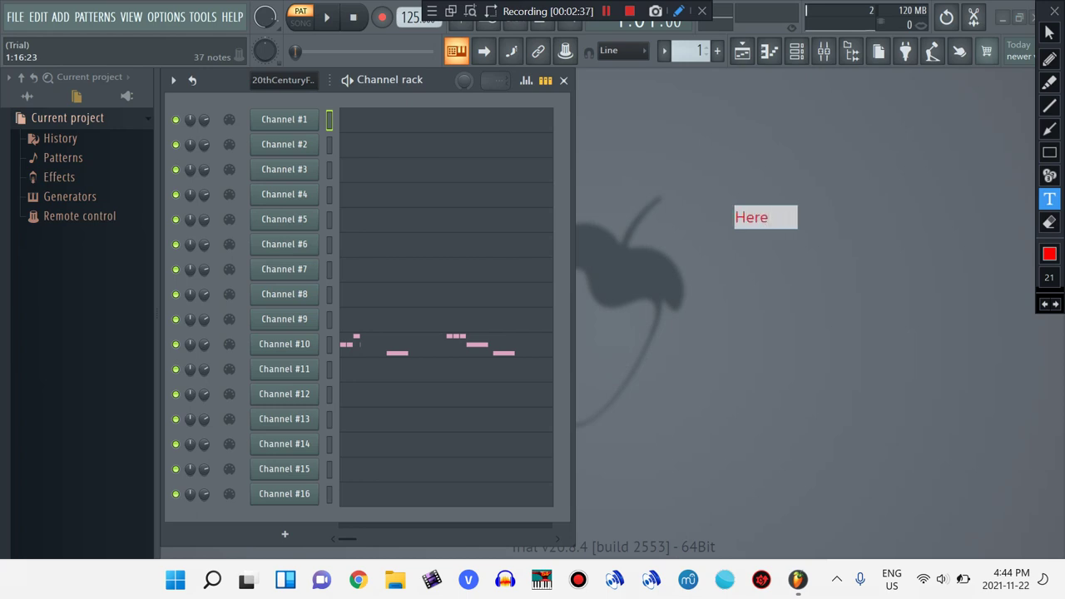
type("'s what i")
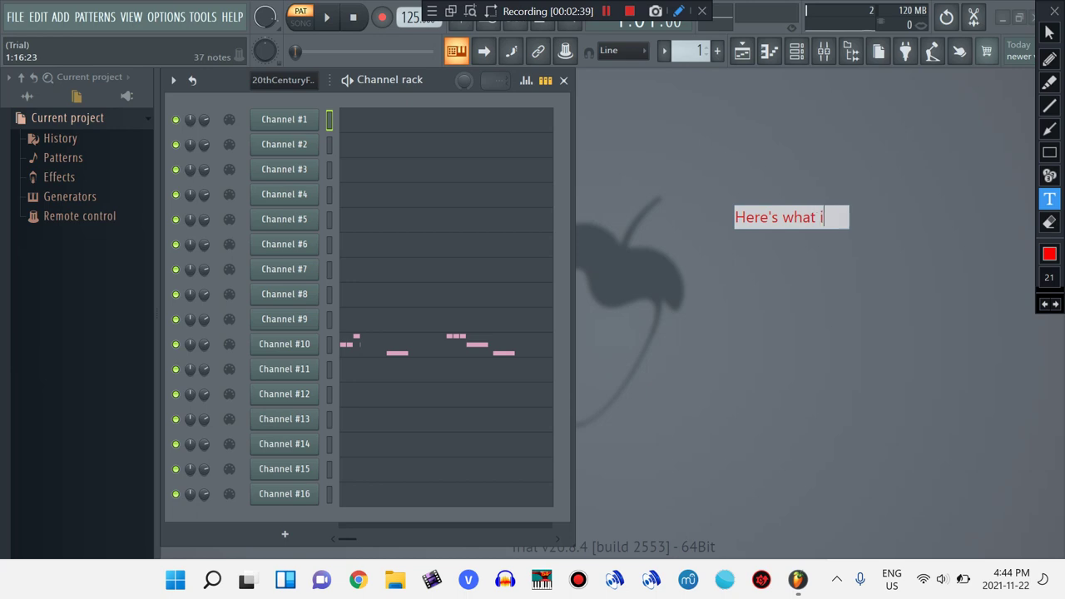
type("t sounded like")
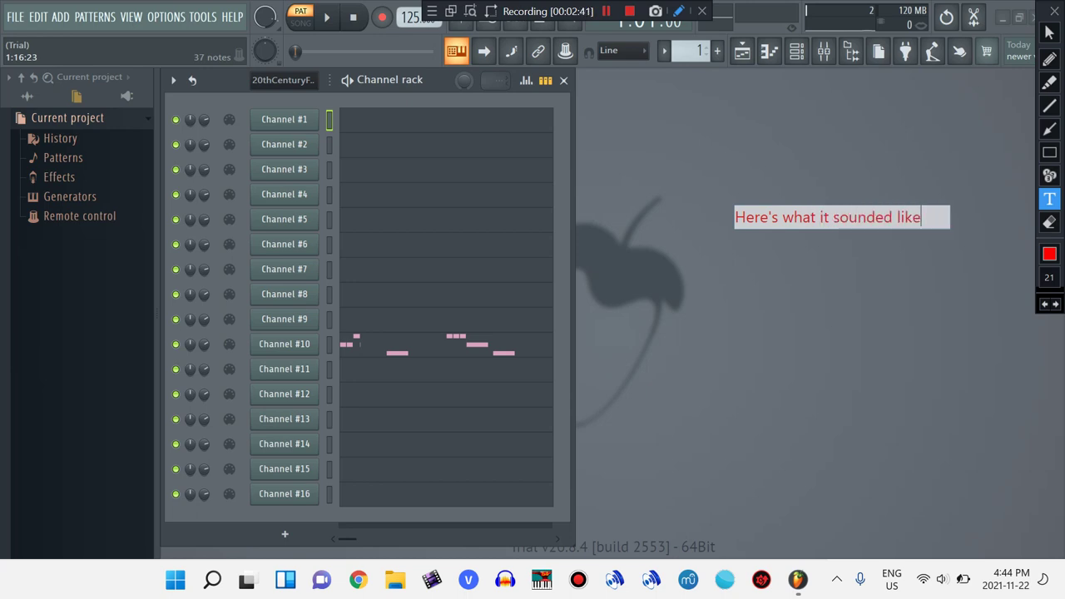
Continue the note with ". Now I will need to change the notes to make it minor key by"
type(". No")
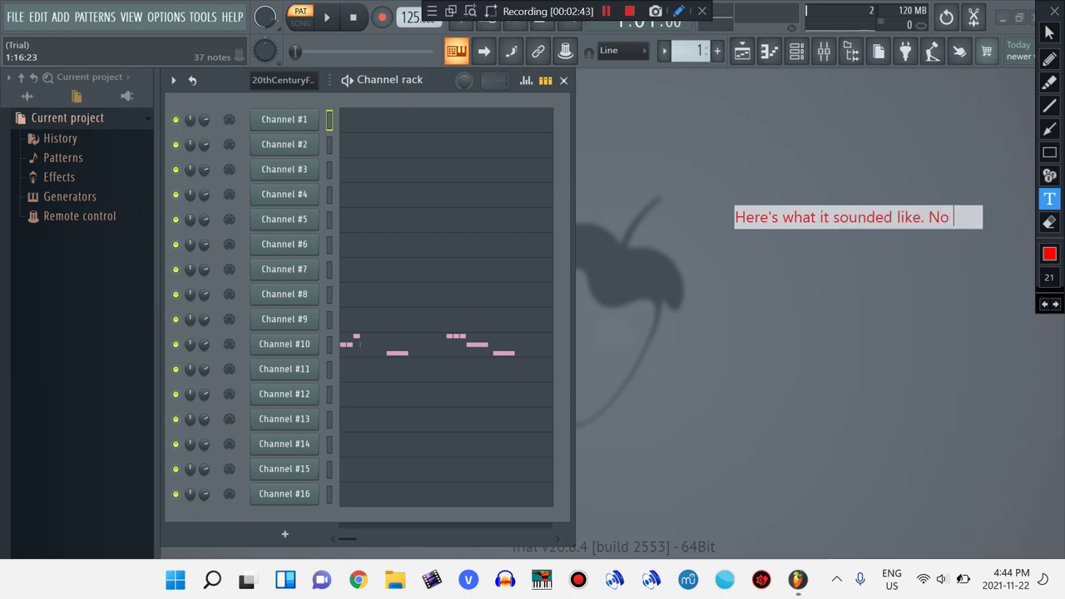
type("w I w")
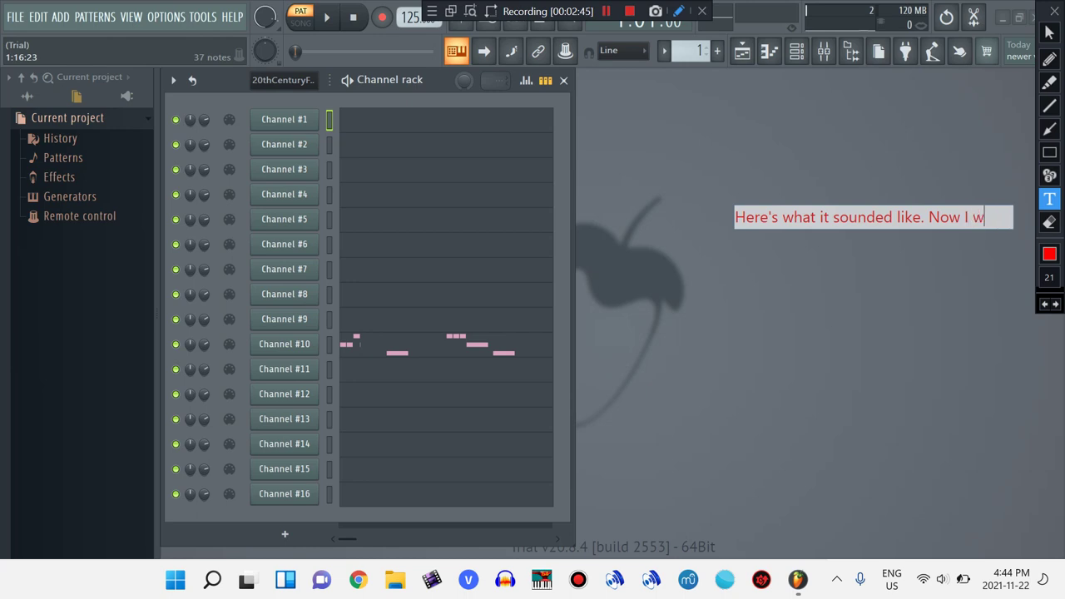
type("ill need to")
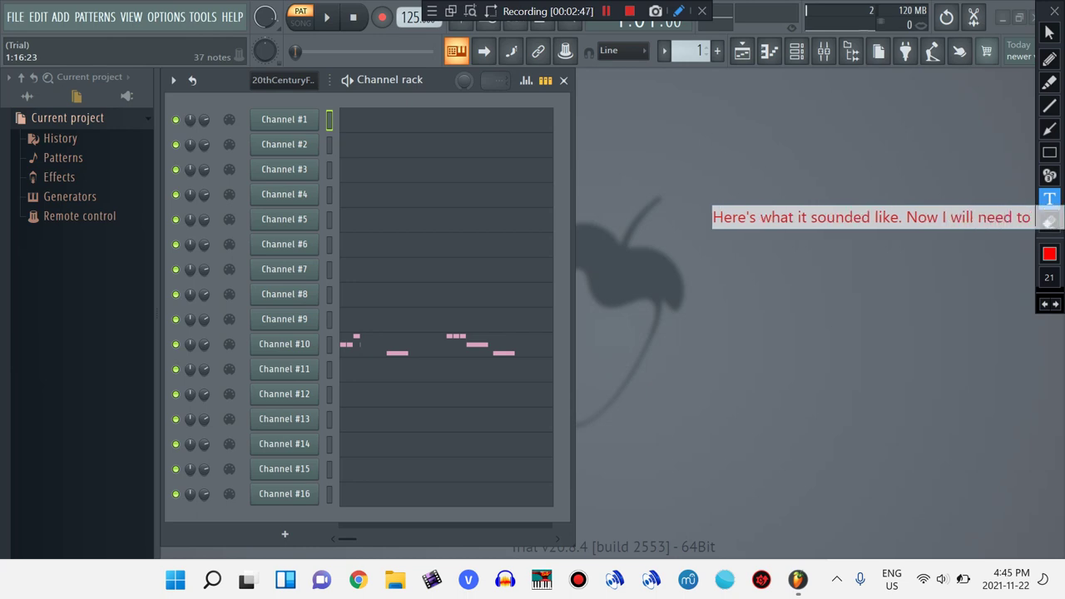
type(" change the")
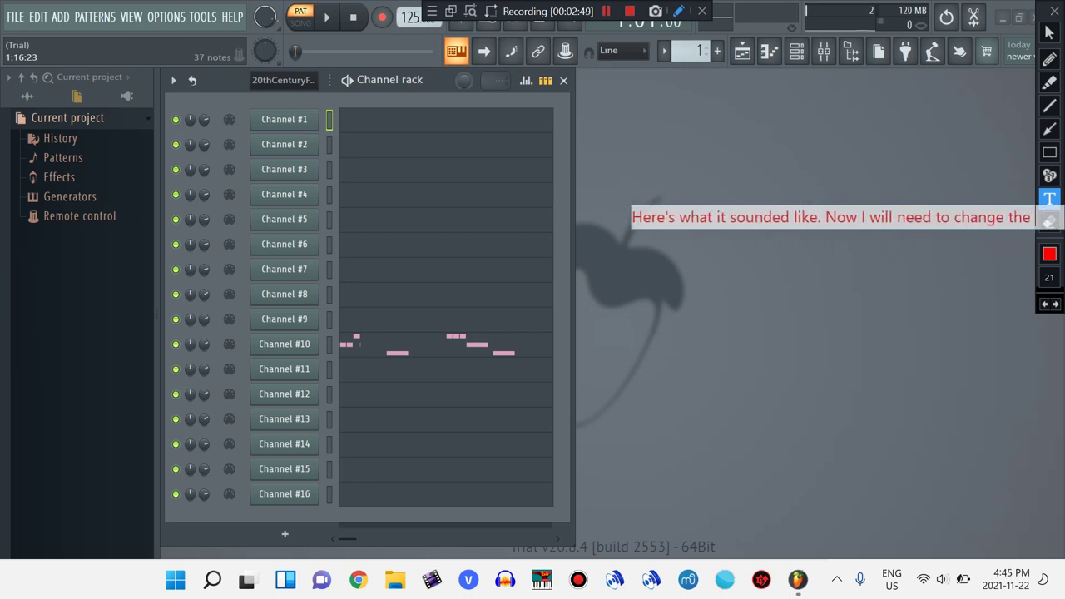
type(" notes")
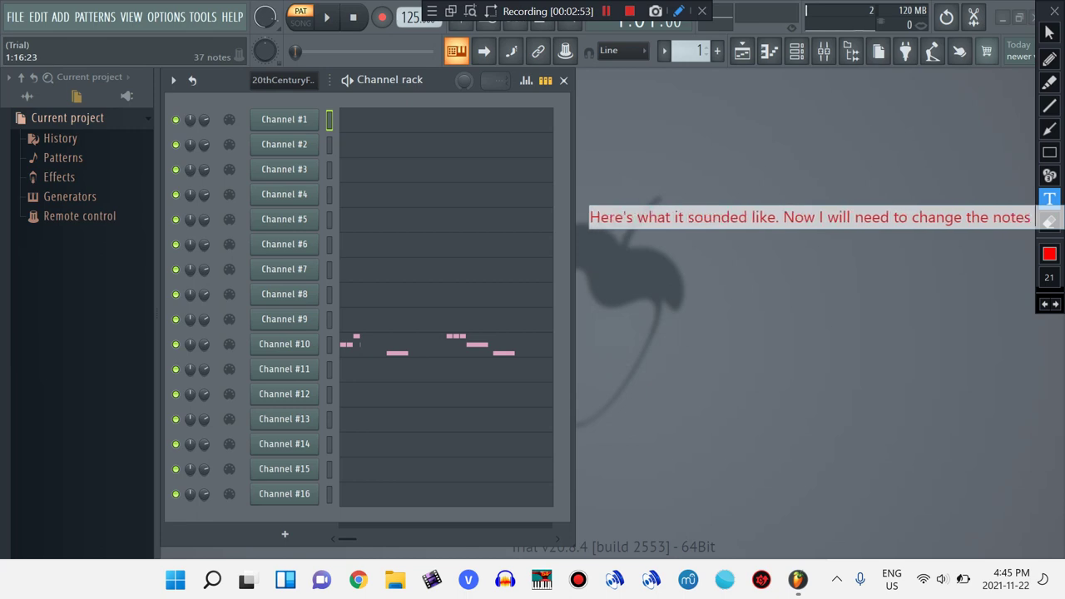
type(" to")
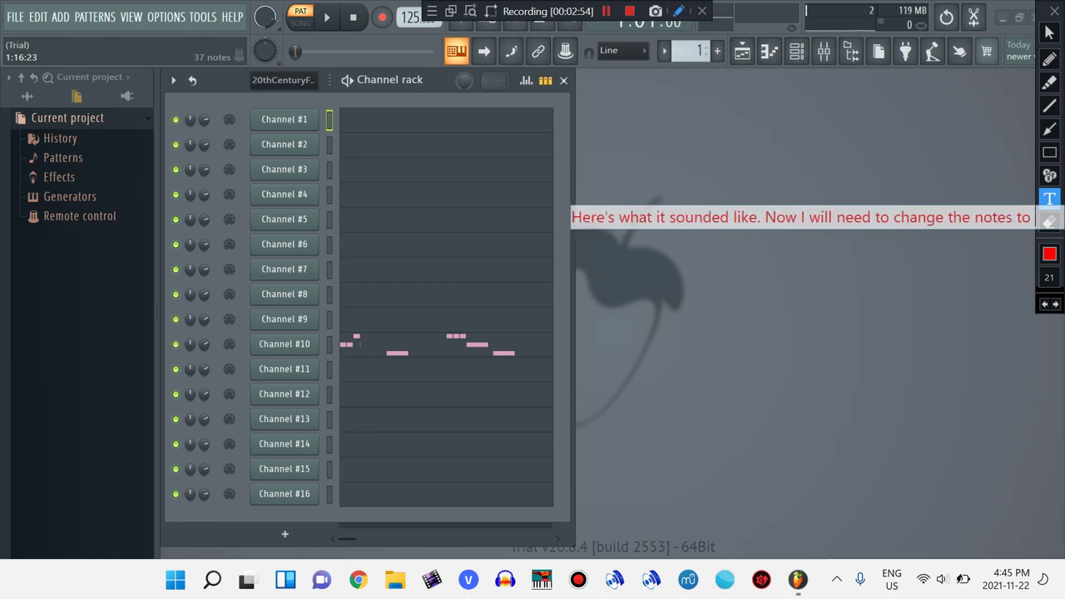
type(" make it mi")
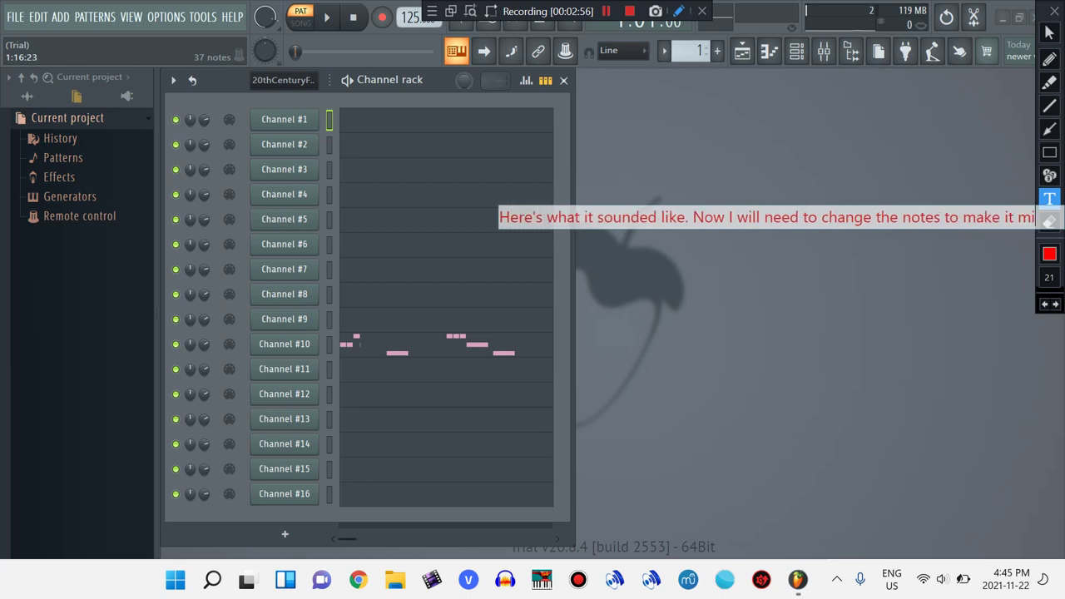
type("nor key by")
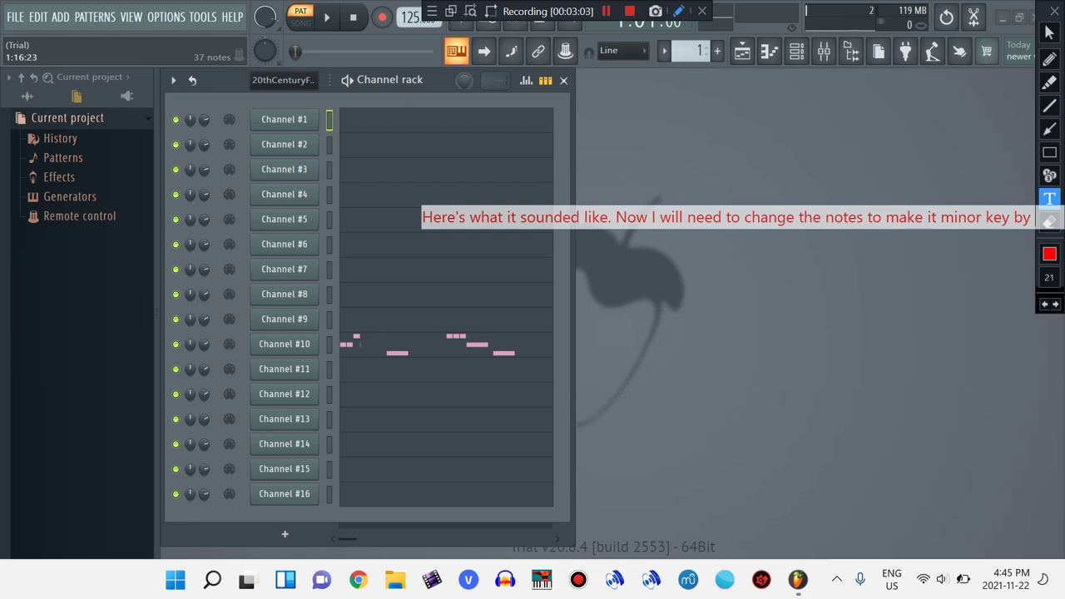
Extend the note with "making the notes D to D flat, G to G flat and probably make"
type(" making")
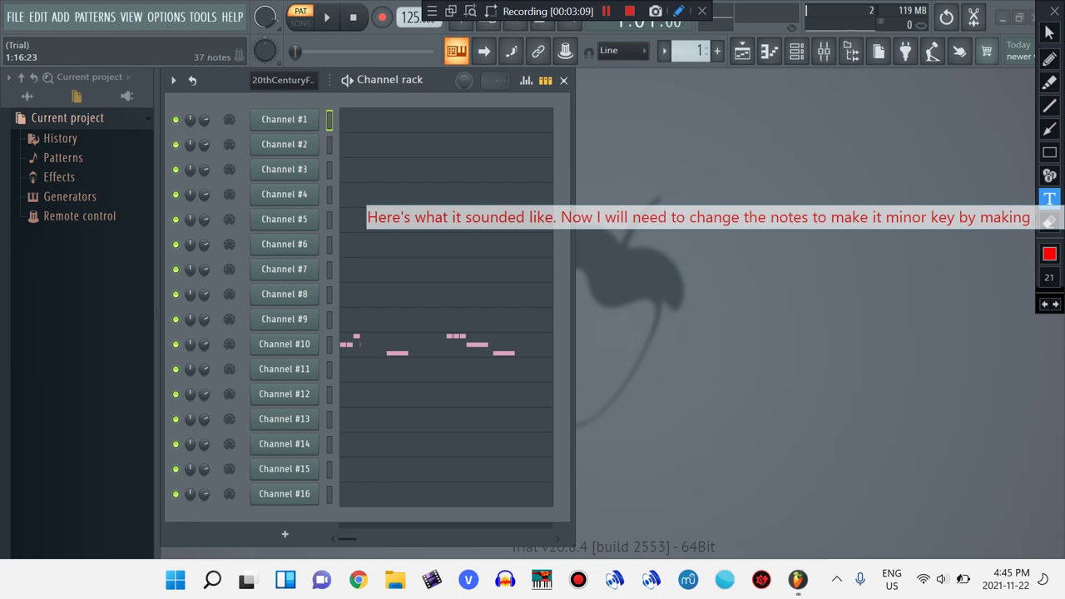
type(" the note")
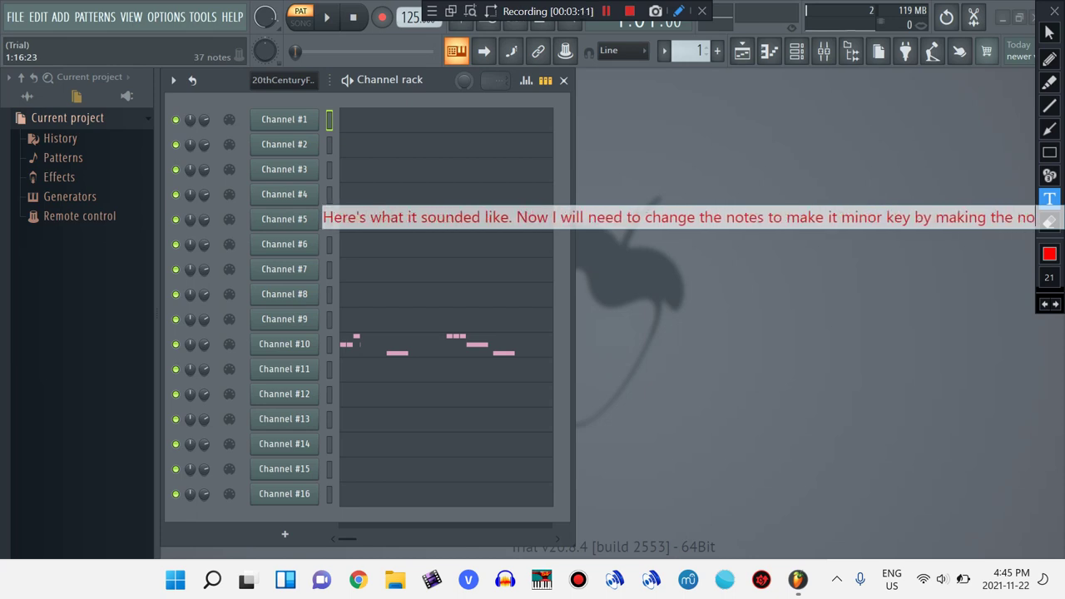
type("s")
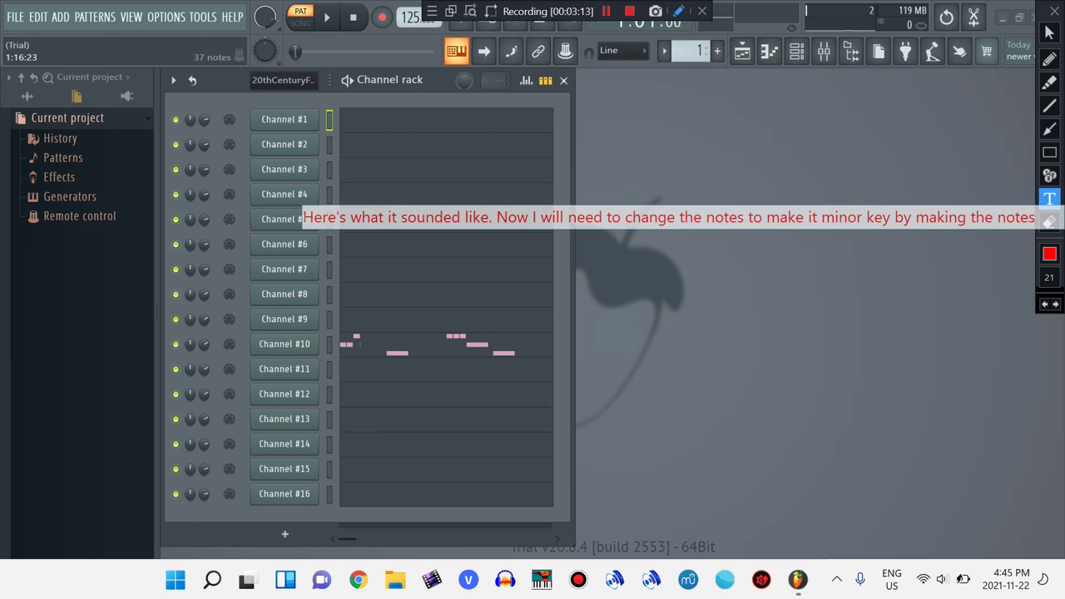
key("BackSpace")
key("BackSpace")
key("BackSpace")
key("BackSpace")
type("notes ")
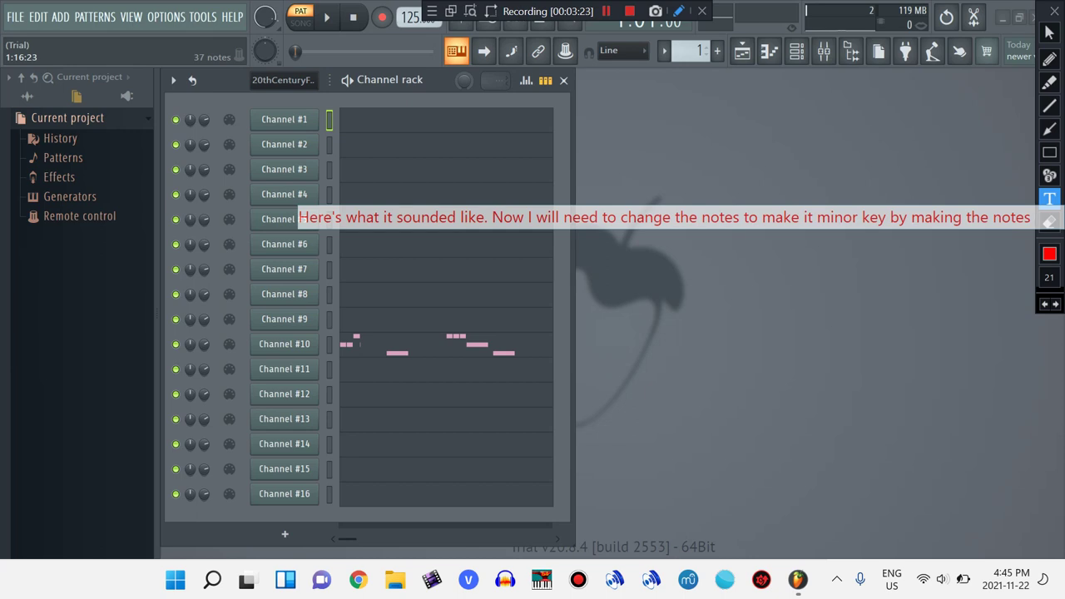
type("D to D")
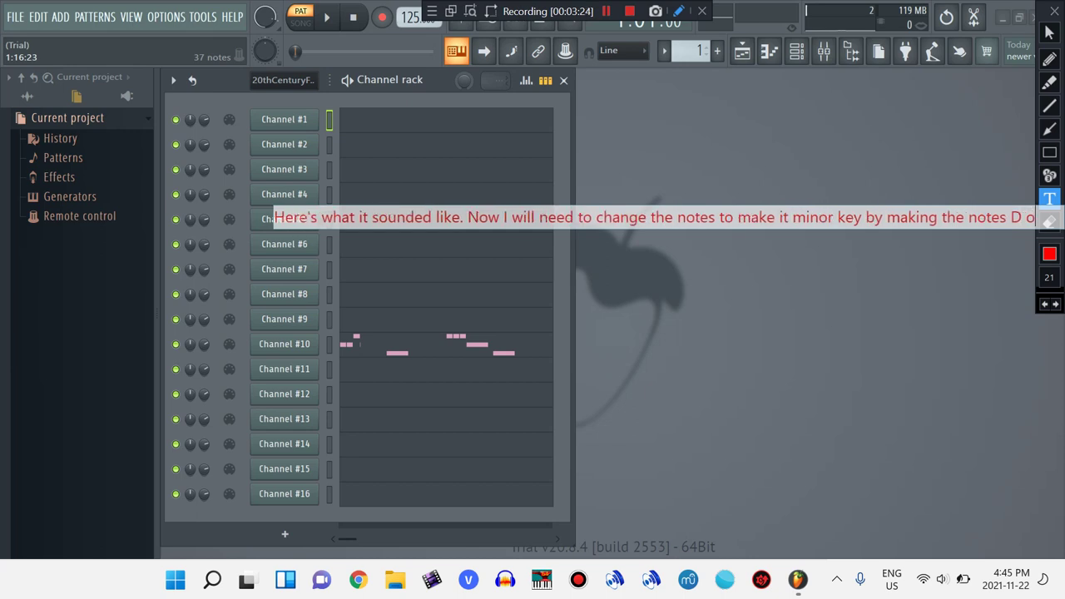
type(" flat, G to G flat and probably make")
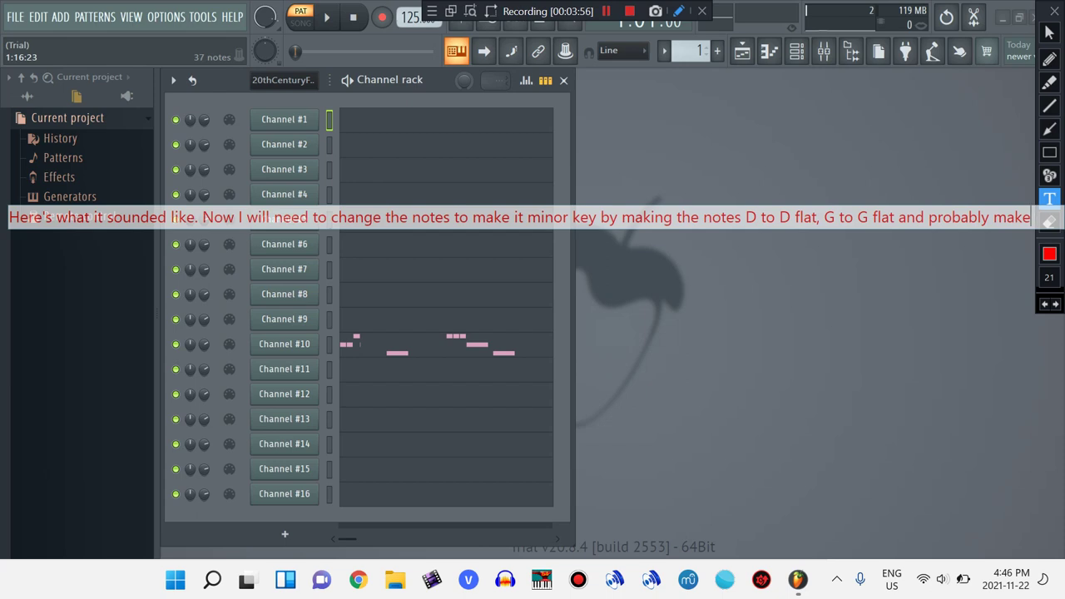
Replace the note's closing words "probably make" with "either keep the A"
key("BackSpace")
key("BackSpace")
key("BackSpace")
key("BackSpace")
key("BackSpace")
key("BackSpace")
key("BackSpace")
key("BackSpace")
key("BackSpace")
key("BackSpace")
key("BackSpace")
key("BackSpace")
key("BackSpace")
key("BackSpace")
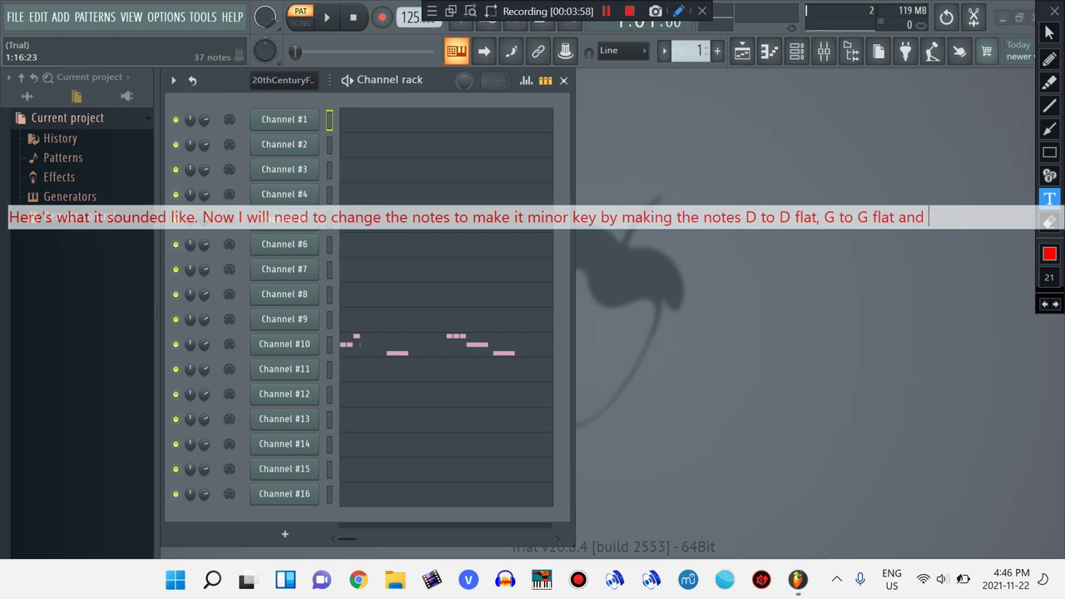
type("make")
key("BackSpace")
key("BackSpace")
key("BackSpace")
key("BackSpace")
key("BackSpace")
type("either keep the A")
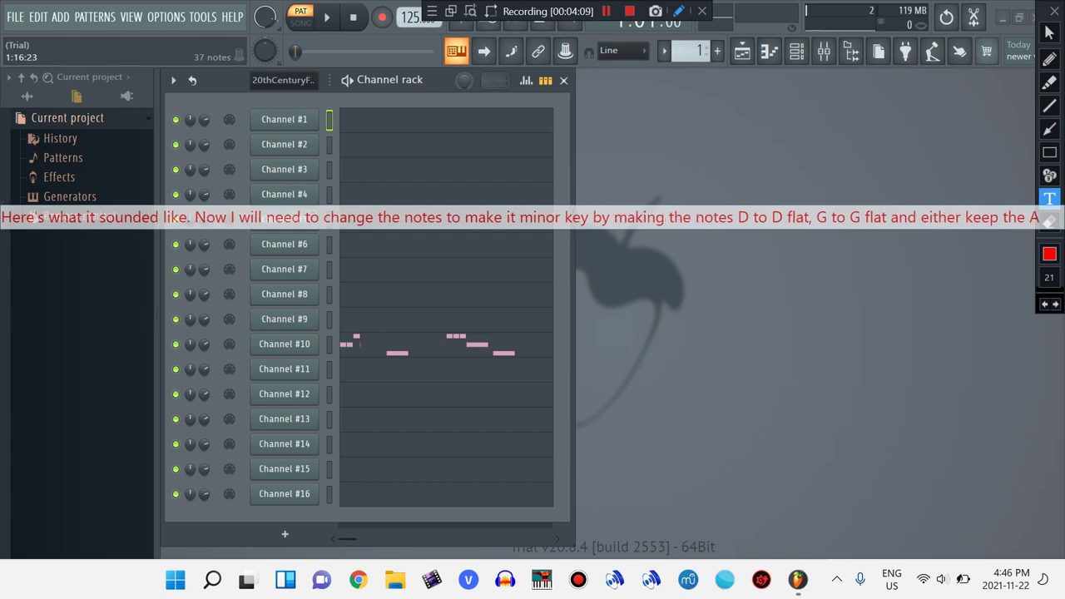
Finish the note with "the same or make it A flat even though on FL Studio it only shows sharps and never flats." and clear it
type(" the")
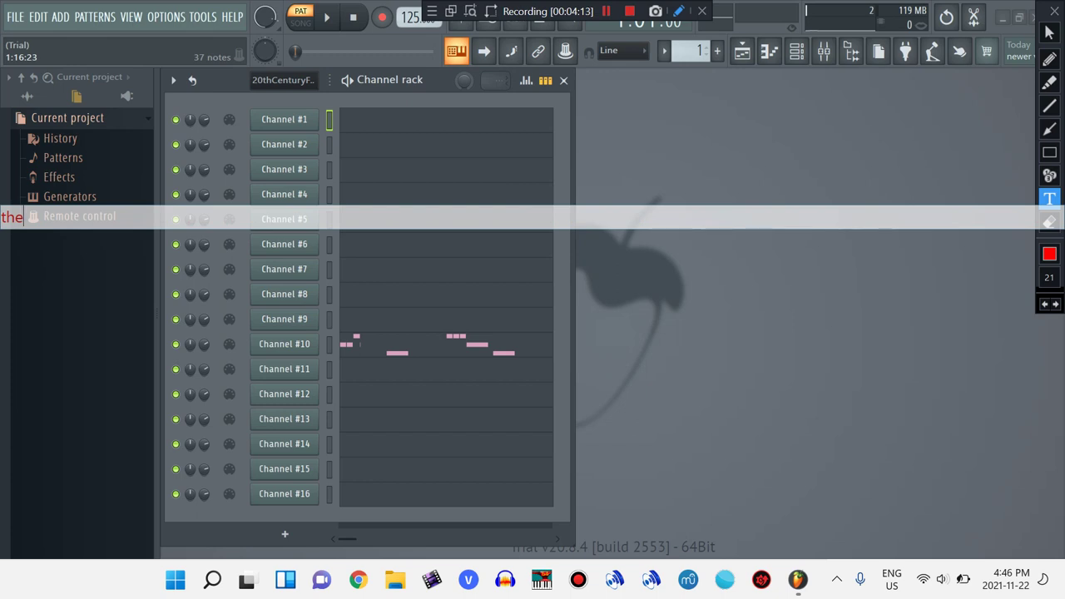
type(" A")
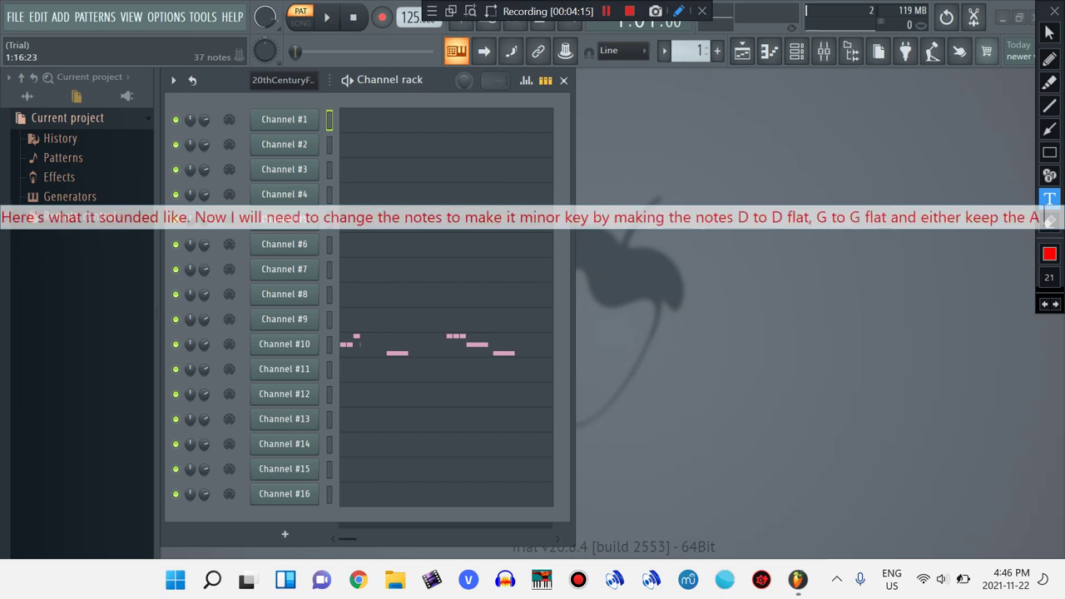
type(" the ")
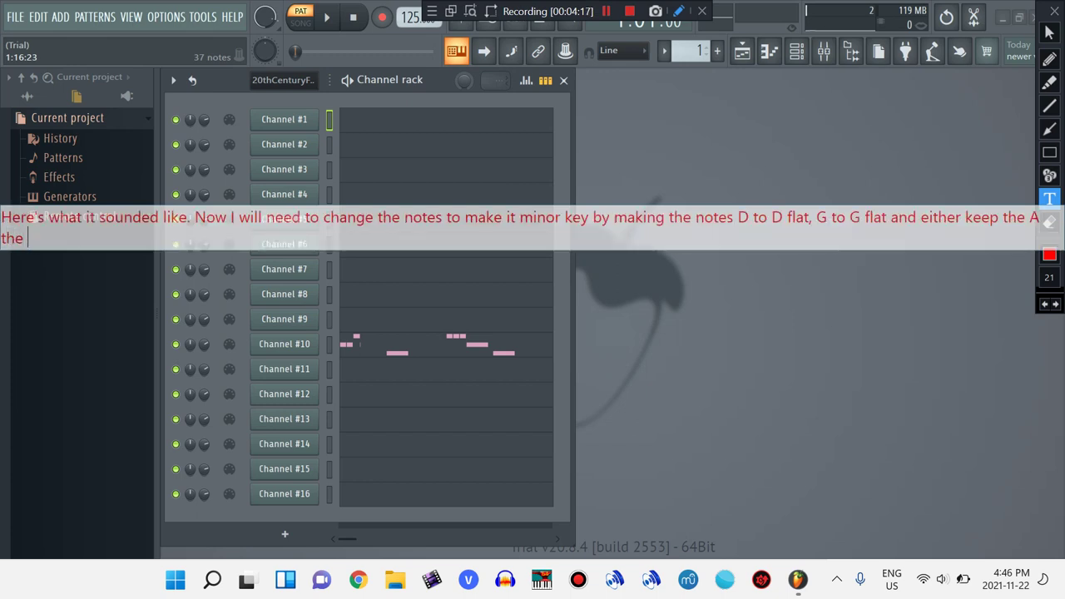
type("same or make i")
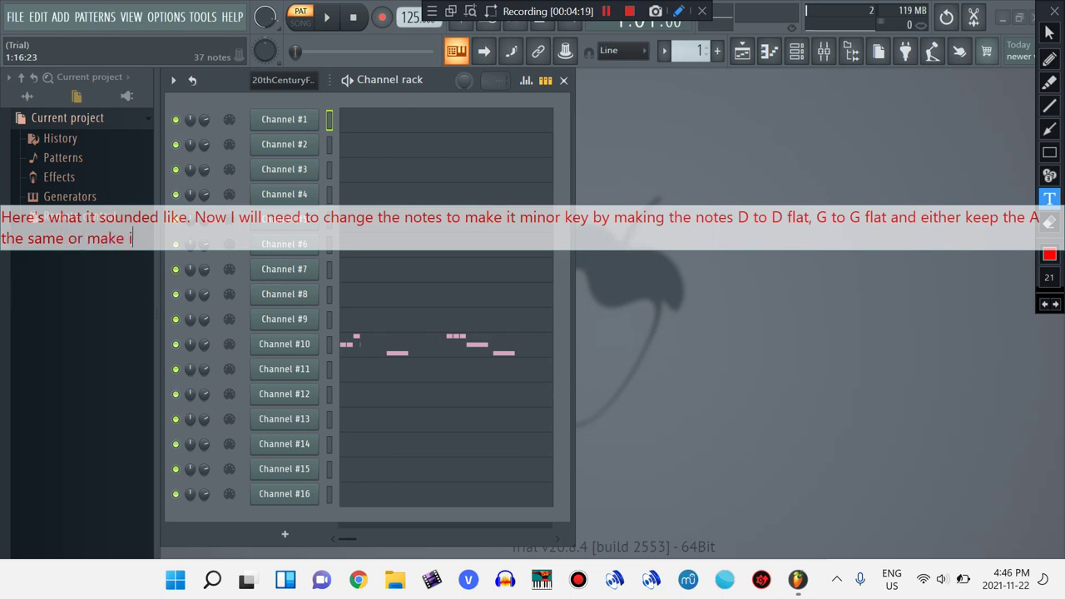
type("t A flat")
type(".")
type("even though on FL Studio it only shows sharps and never flats.")
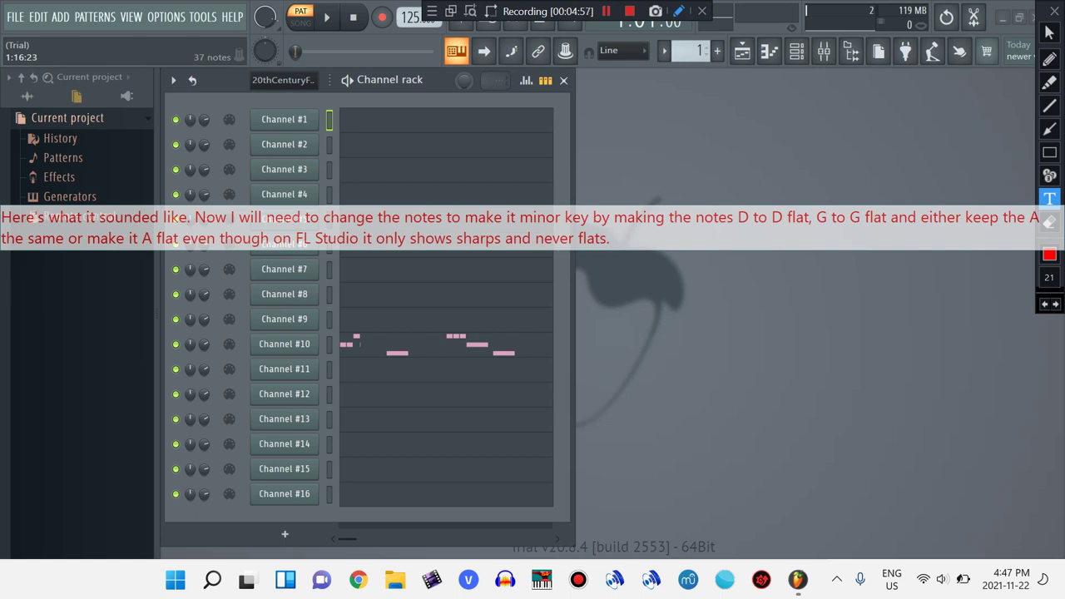
key("Escape")
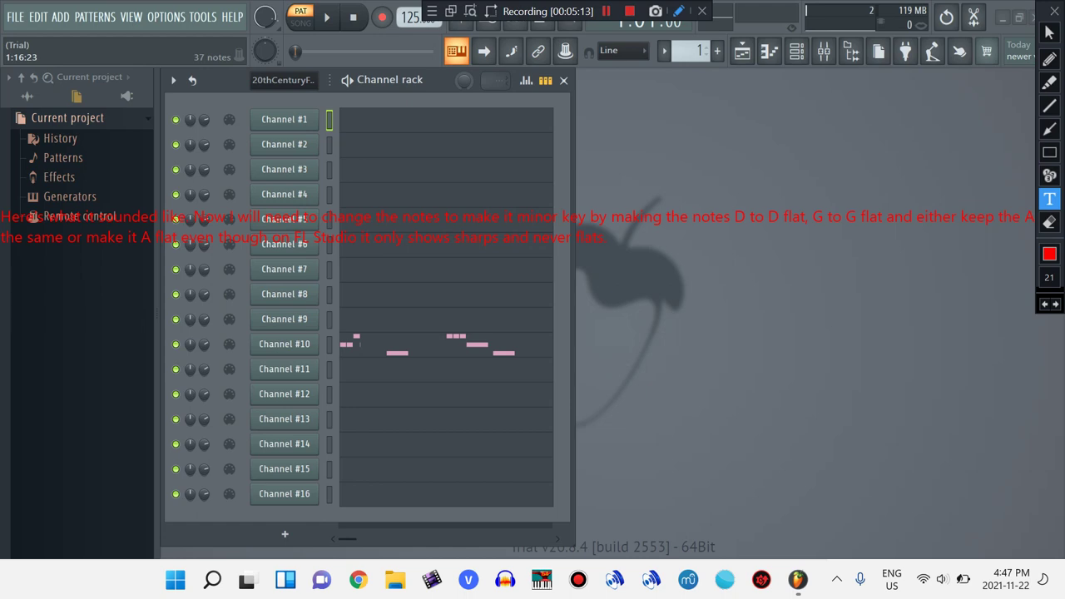
left_click(1044, 303)
left_click(1049, 32)
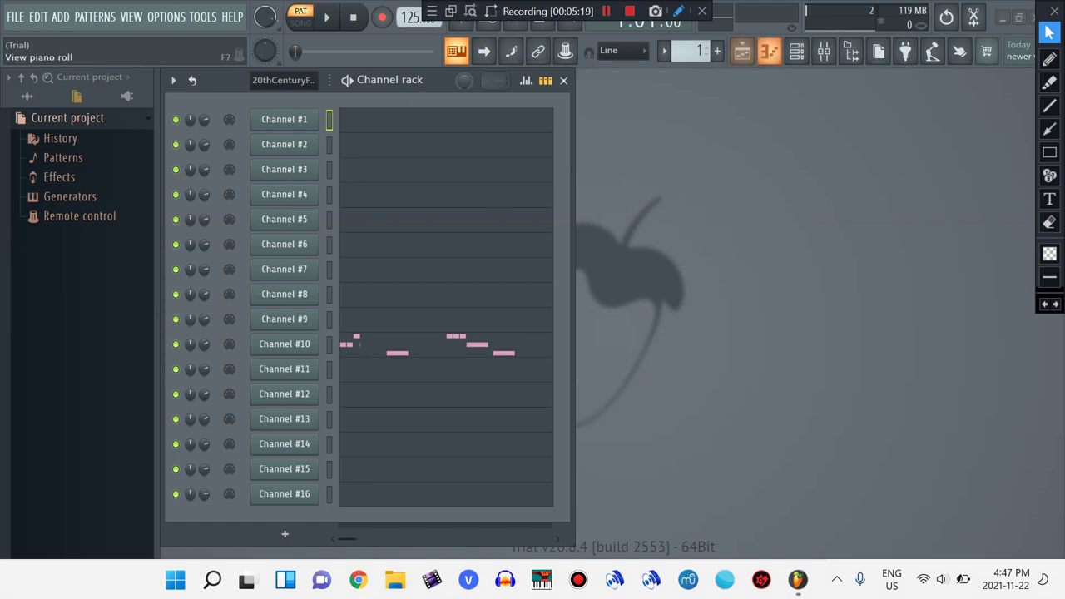
In the piano roll of Channel #1, select all D6 notes and lower them one semitone to C#6
left_click(770, 50)
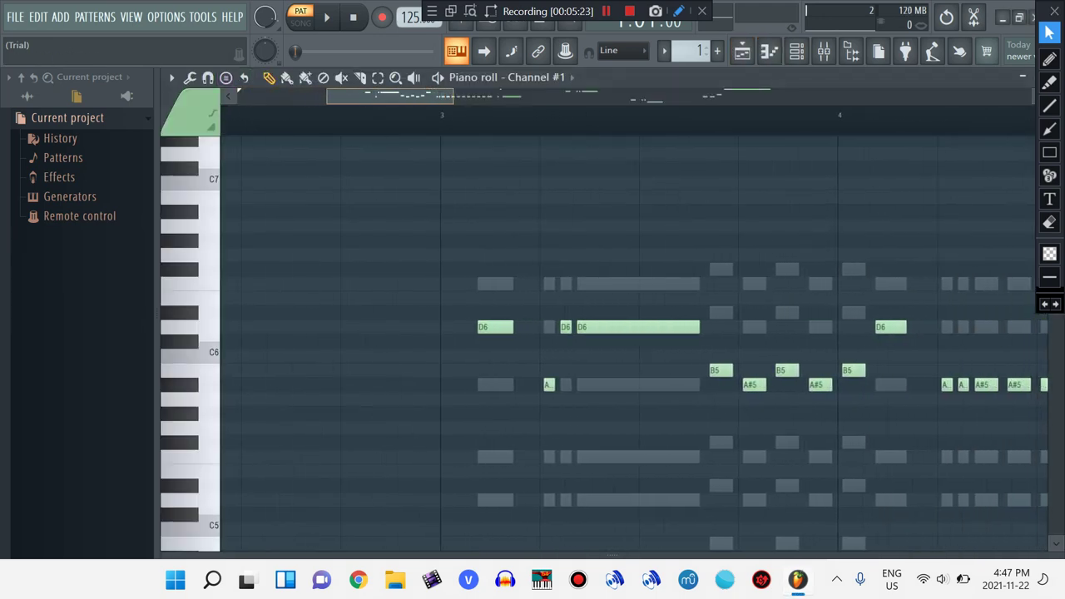
scroll(435, 327, "up", 1, "ctrl")
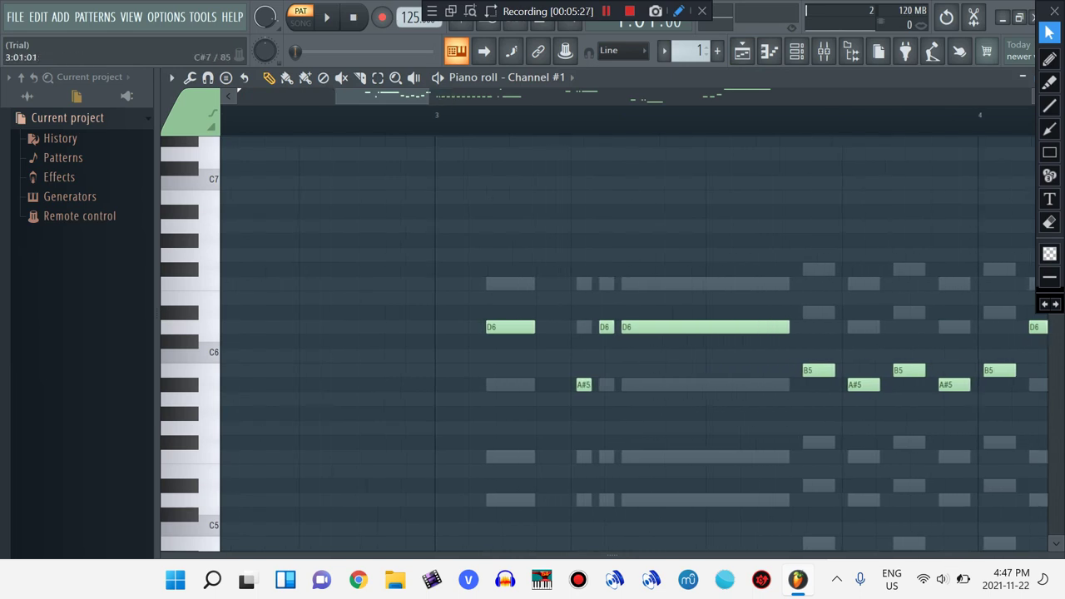
scroll(357, 96, "right", 3)
scroll(358, 95, "left", 2)
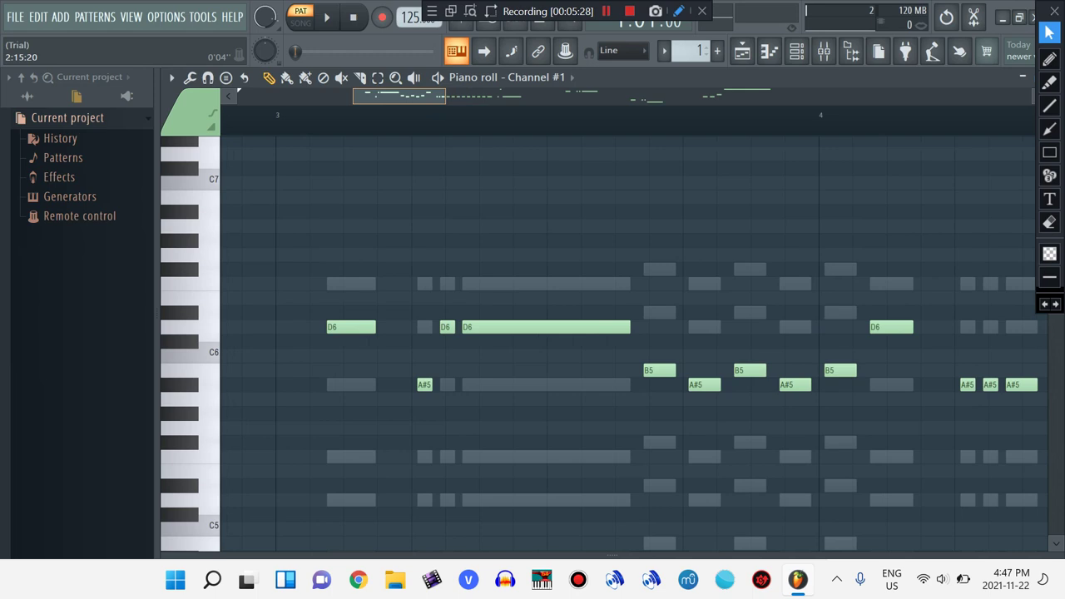
left_click(378, 77)
left_click(190, 327)
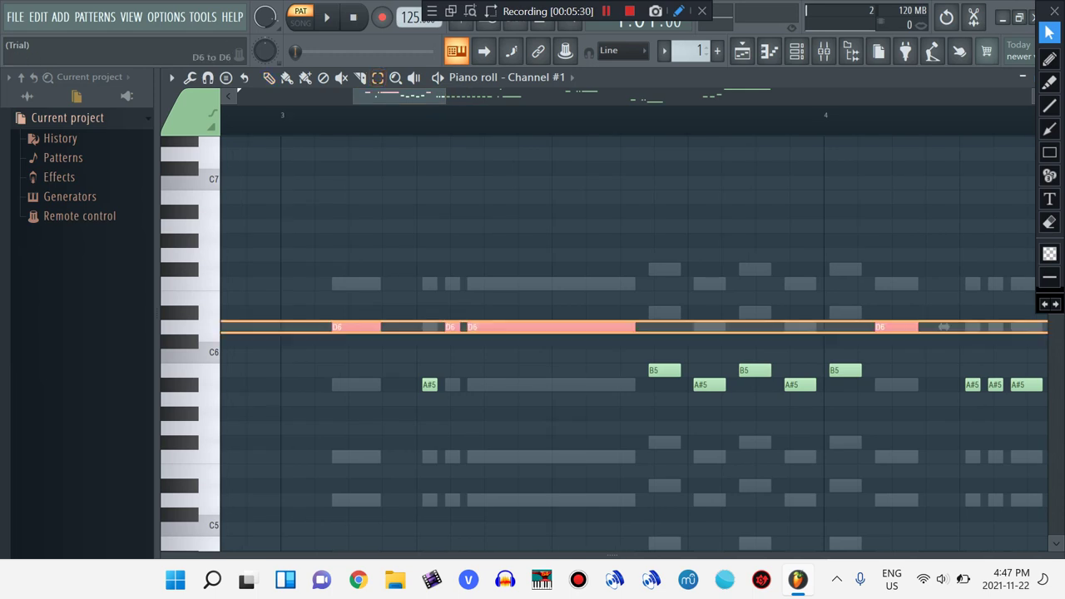
left_click_drag(943, 326, 943, 341)
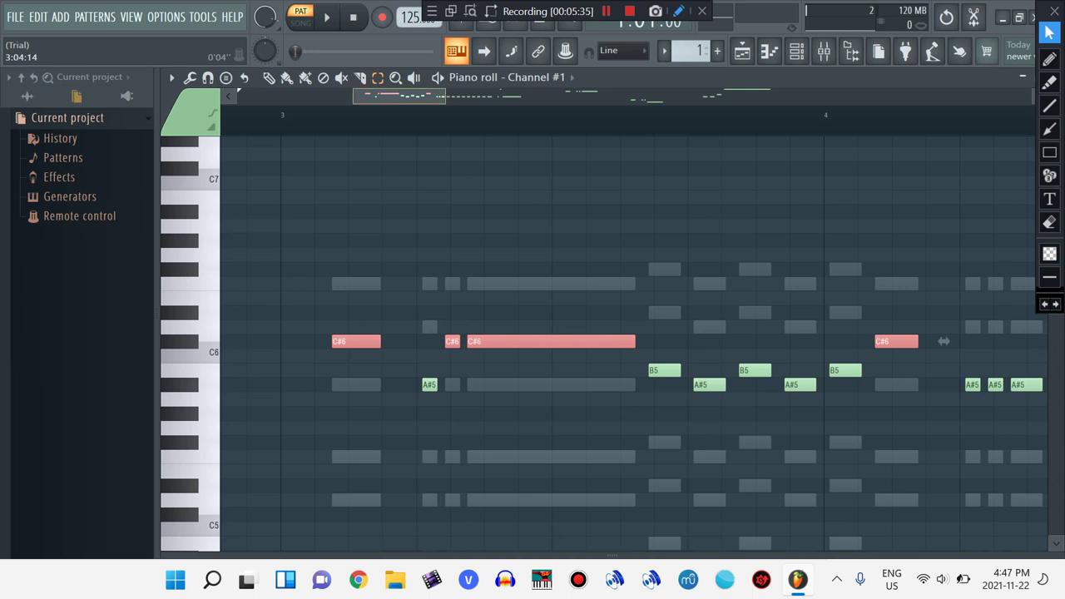
scroll(944, 341, "right", 3)
left_click_drag(800, 341, 218, 399)
scroll(866, 341, "down", 2)
scroll(865, 341, "left", 10)
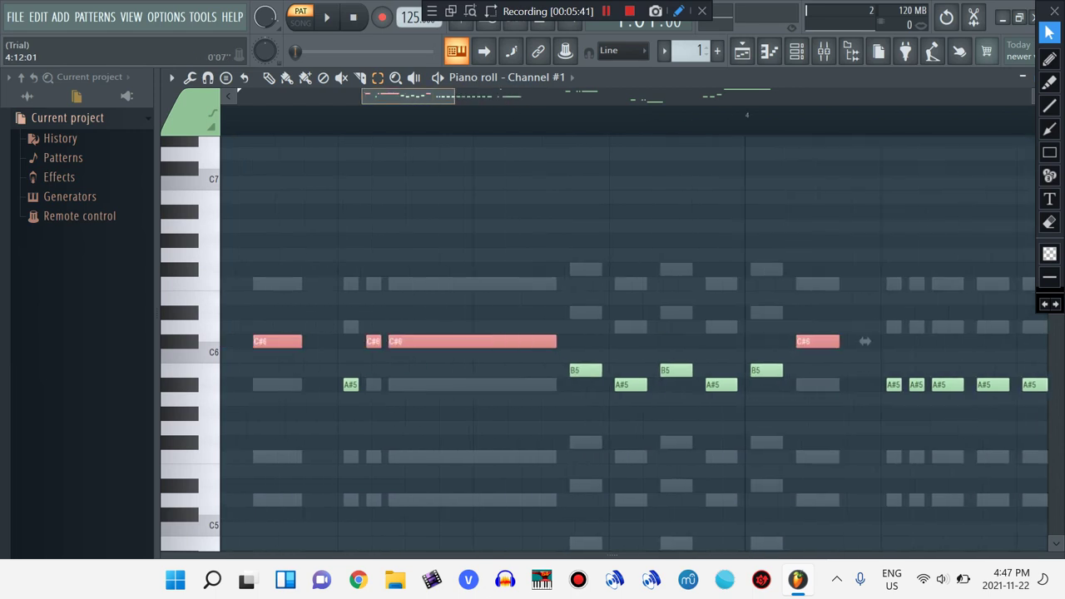
scroll(865, 342, "left", 1)
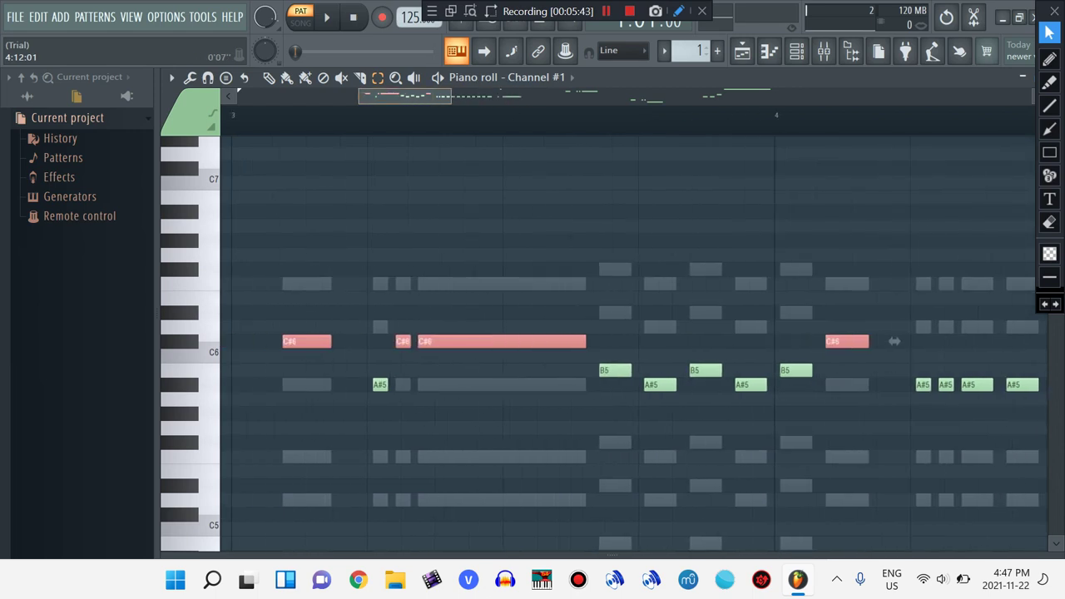
Select the three G5 notes in bar 7 of Channel #1 and lower them one semitone to F#5
left_click_drag(894, 341, 891, 341)
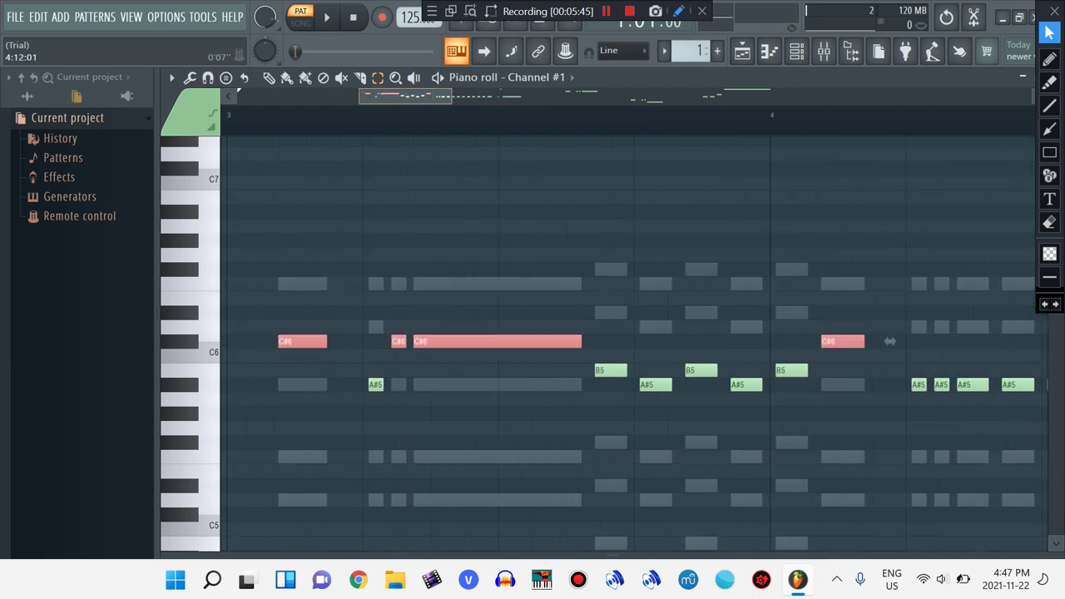
scroll(890, 341, "right", 1)
scroll(885, 341, "right", 2)
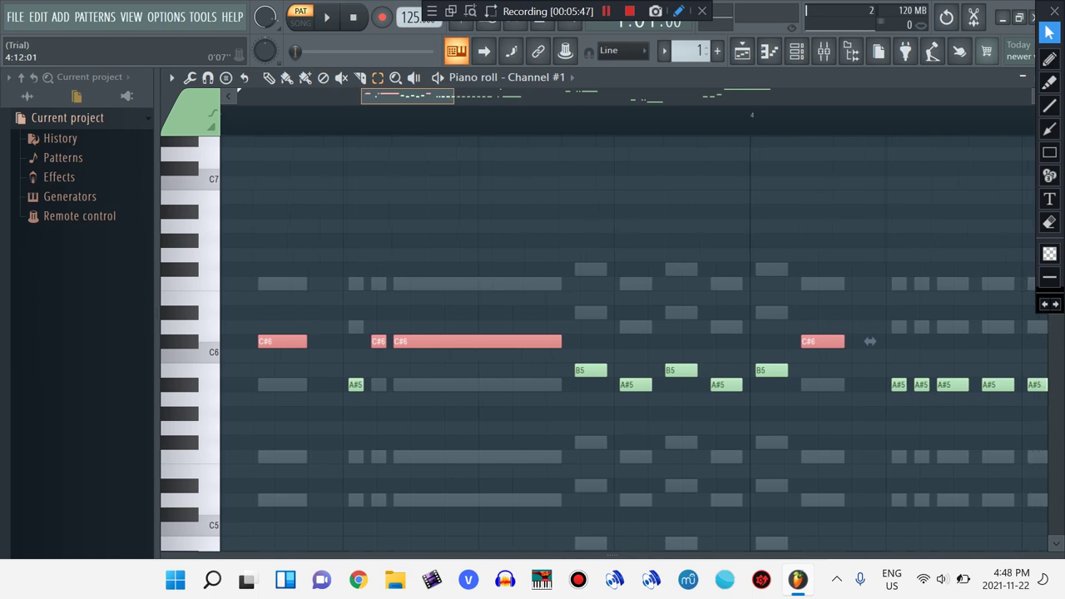
scroll(871, 341, "right", 3)
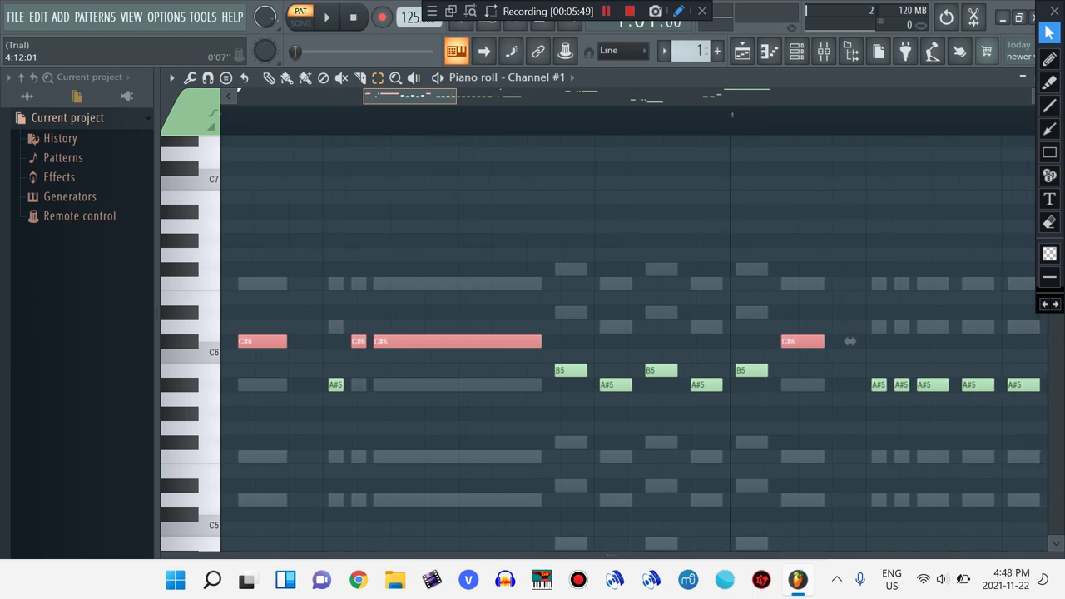
scroll(849, 341, "right", 5)
left_click_drag(816, 342, 150, 341)
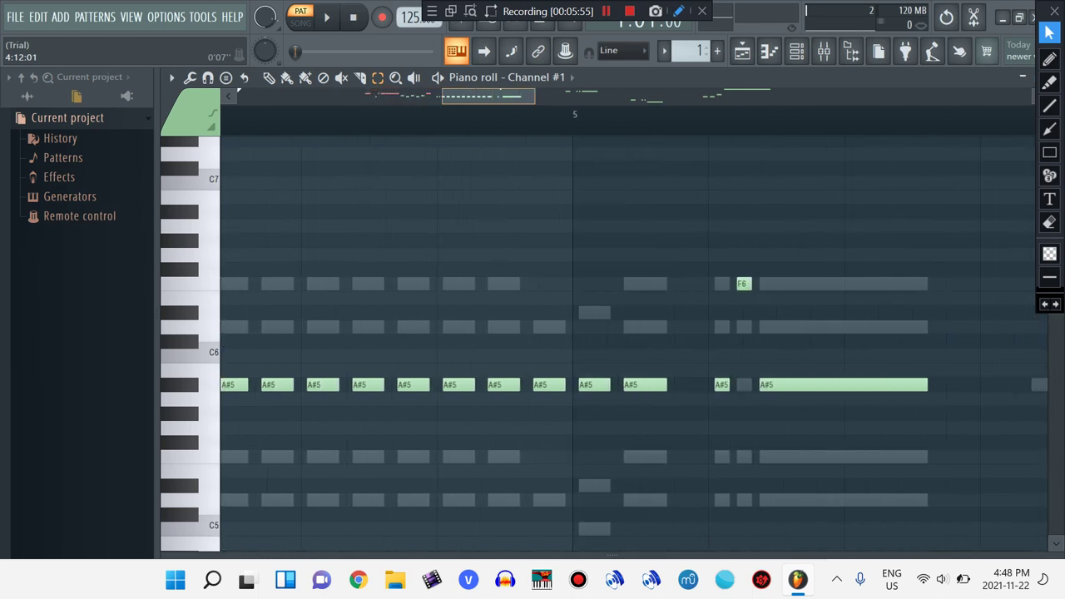
scroll(634, 341, "right", 10)
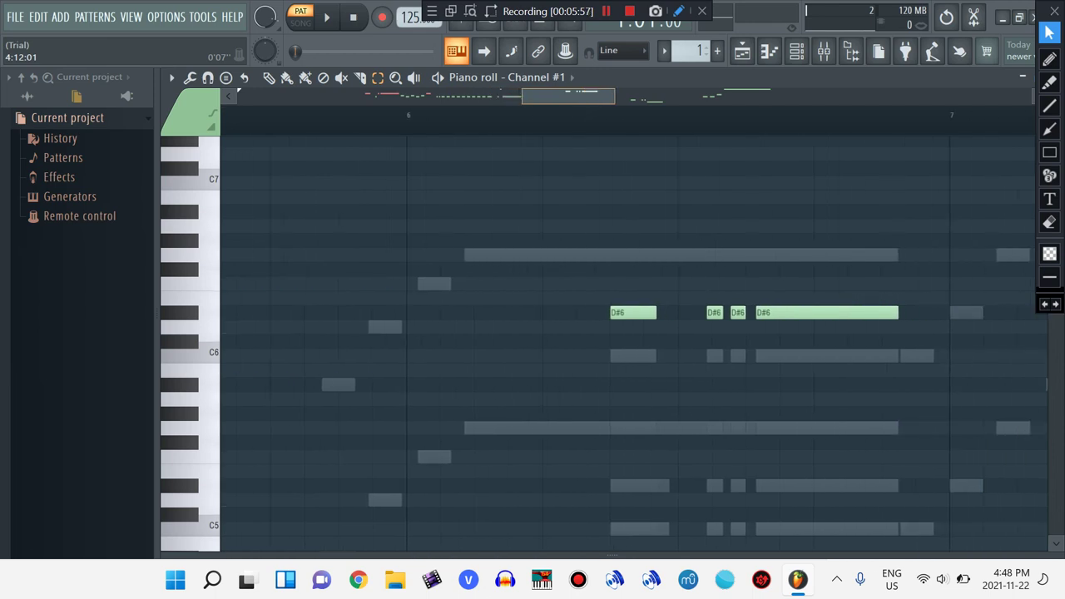
scroll(632, 341, "right", 16)
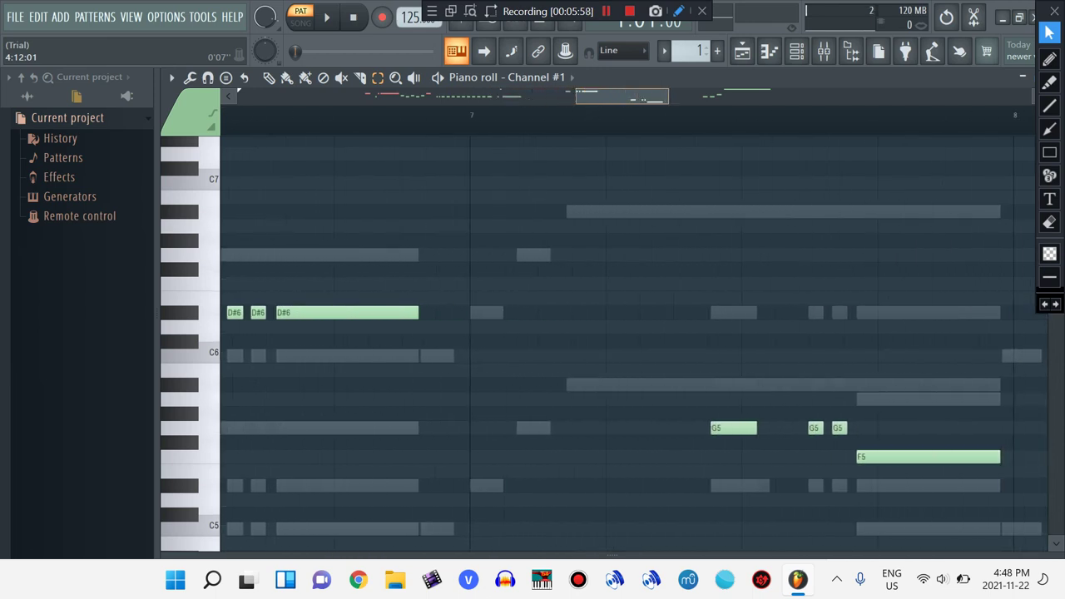
scroll(632, 341, "right", 2)
scroll(632, 341, "down", 3)
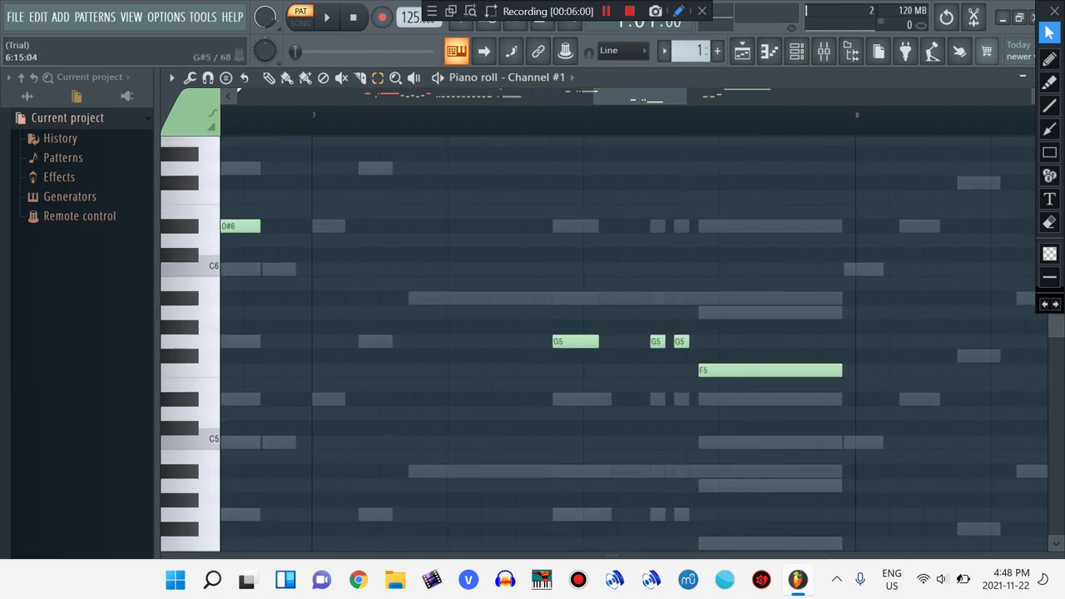
left_click_drag(540, 341, 695, 341)
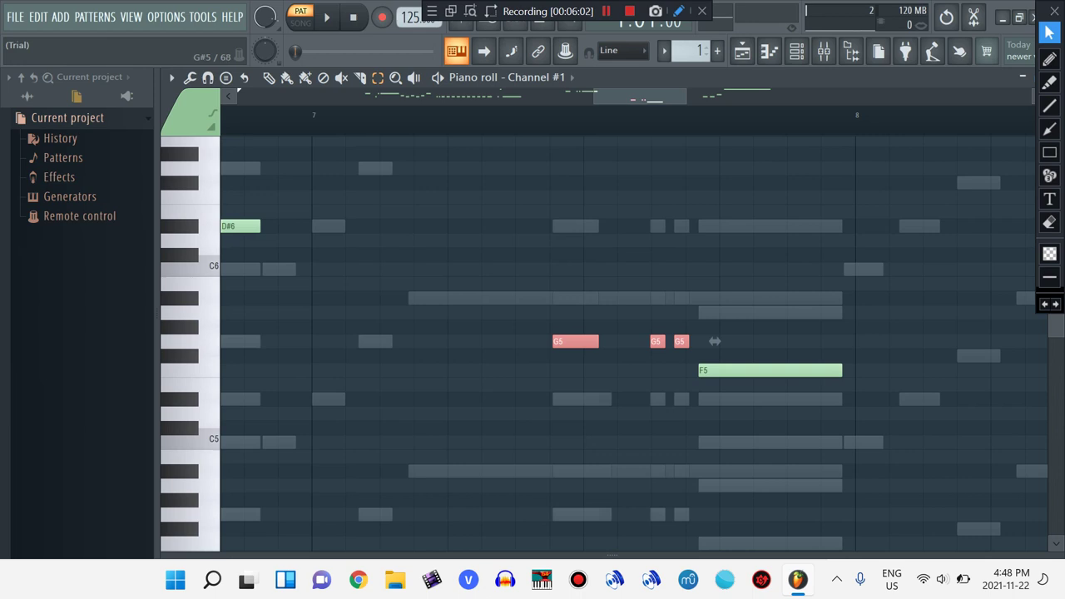
key("shift+Down")
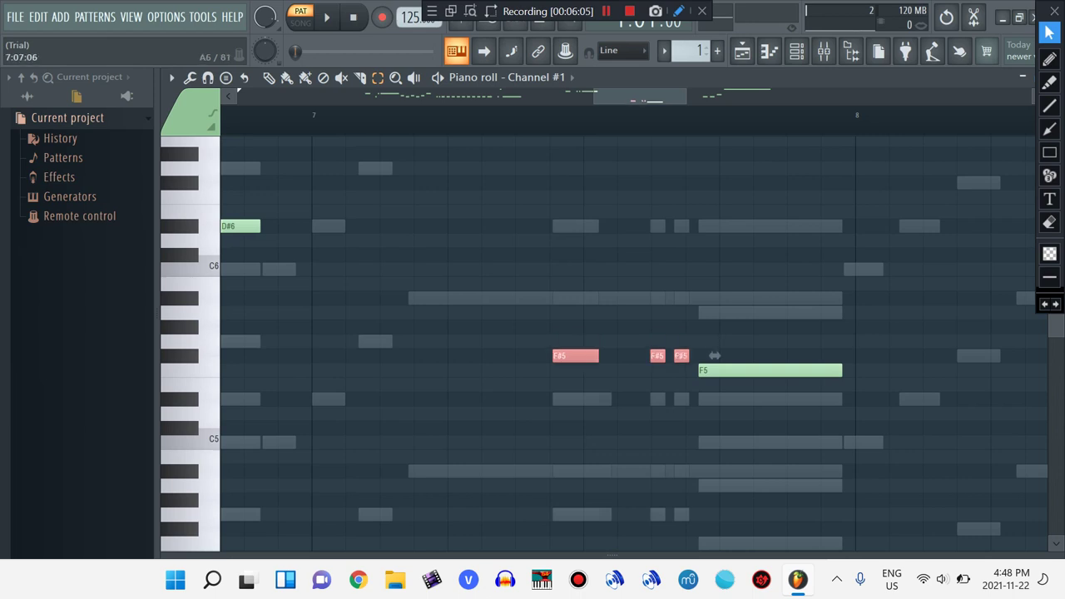
Check the remaining bars of Channel #1 and switch the piano roll to Channel #2
left_click_drag(674, 95, 756, 95)
scroll(653, 284, "up", 2)
scroll(713, 355, "up", 1)
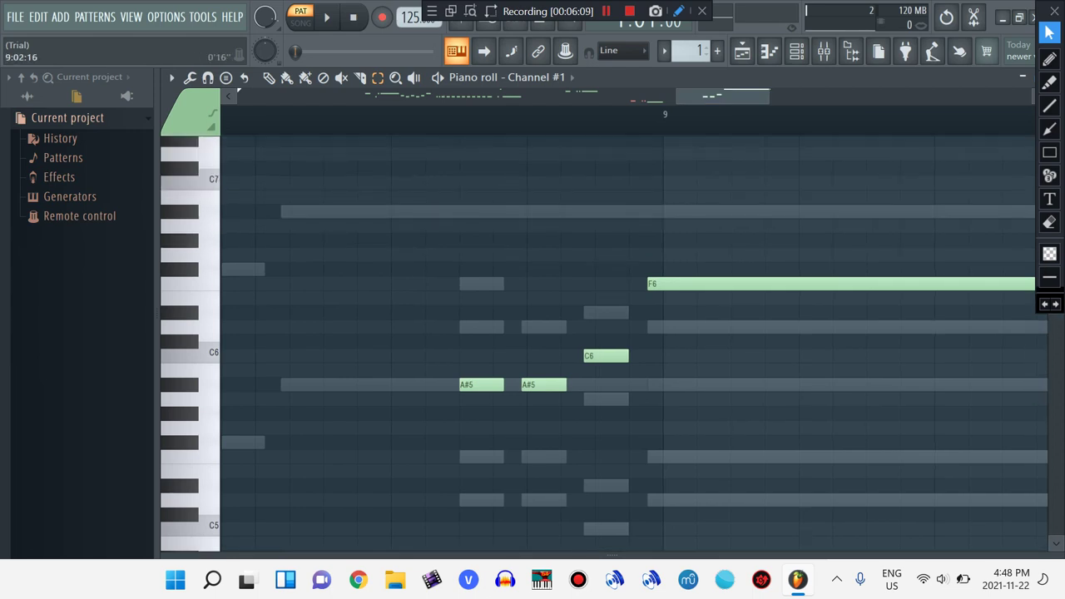
scroll(714, 355, "right", 10)
scroll(713, 355, "left", 20)
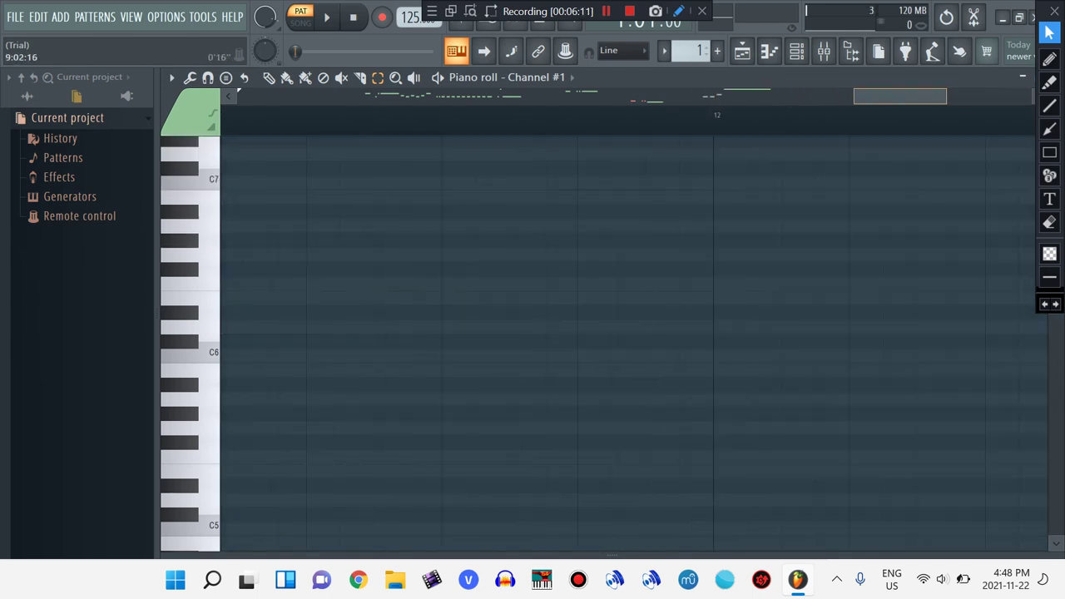
scroll(713, 356, "left", 2)
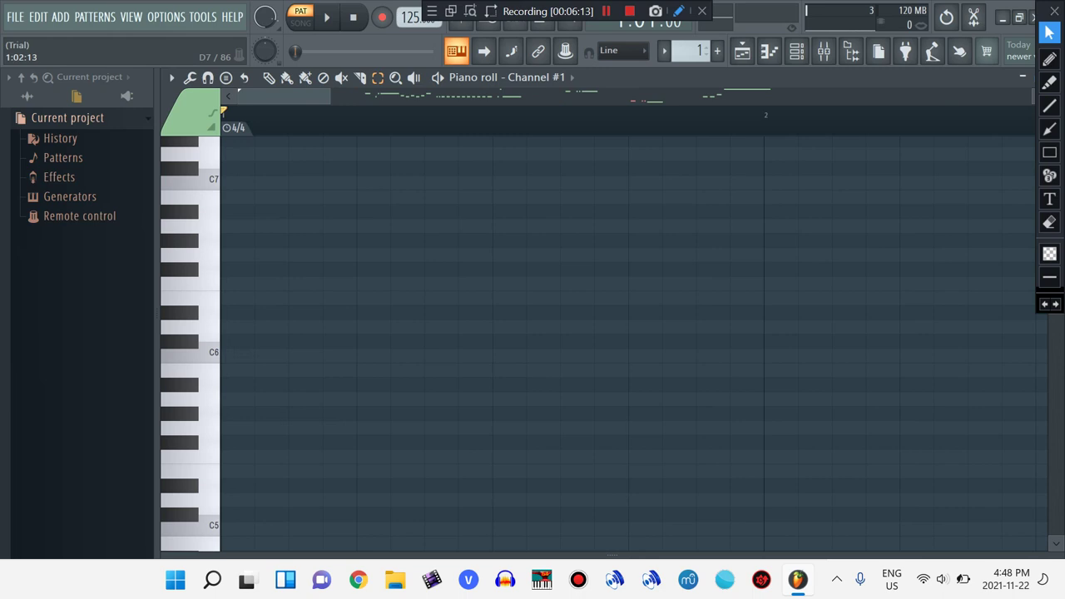
left_click(532, 76)
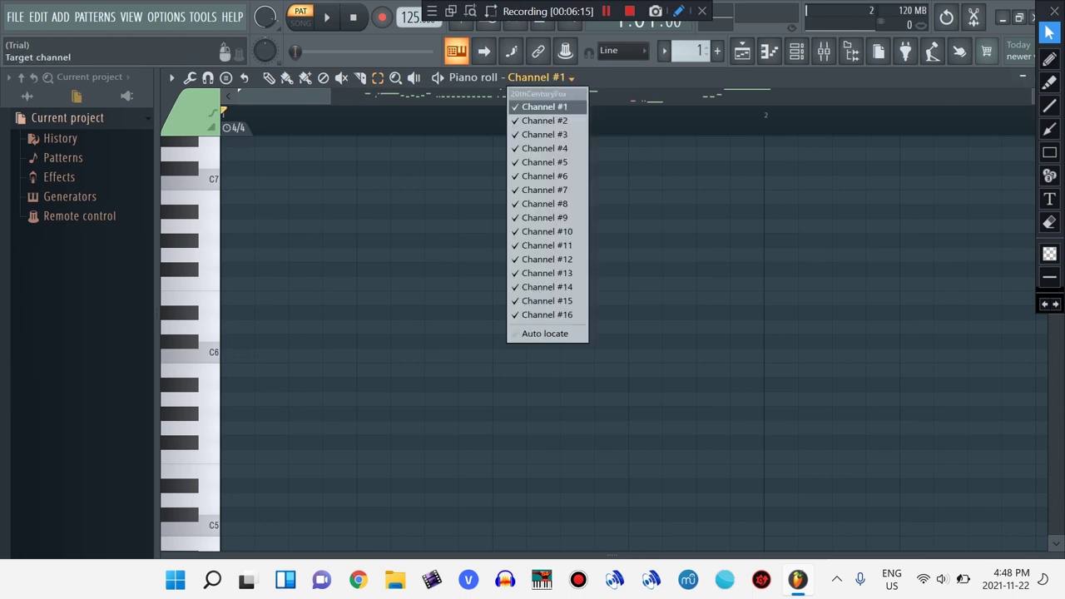
left_click(545, 116)
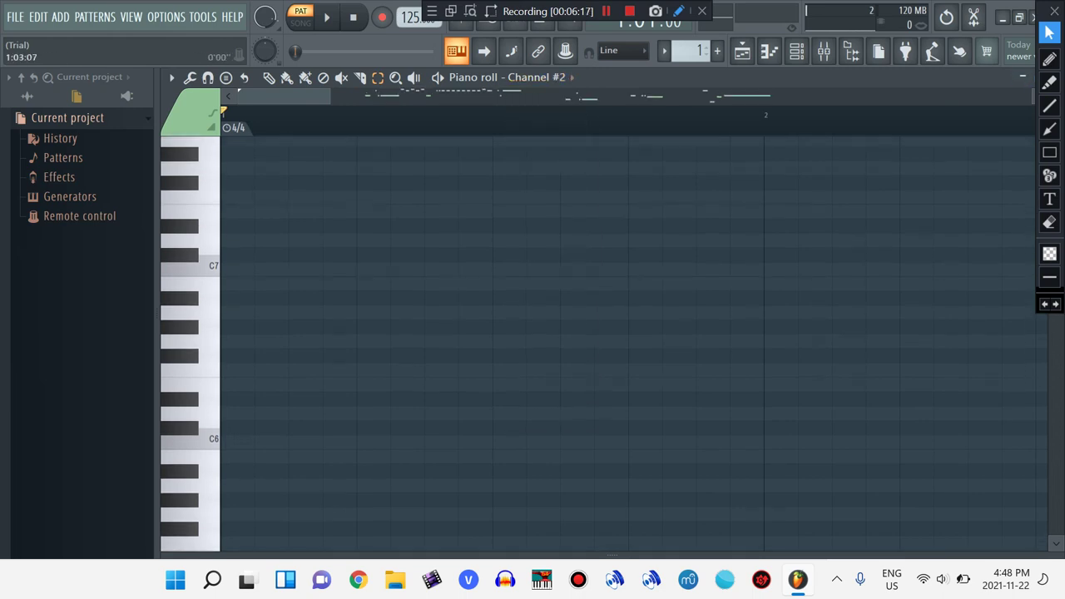
Select all D6 notes in Channel #2 and lower them one semitone to C#6
scroll(299, 208, "right", 5)
scroll(350, 241, "down", 3)
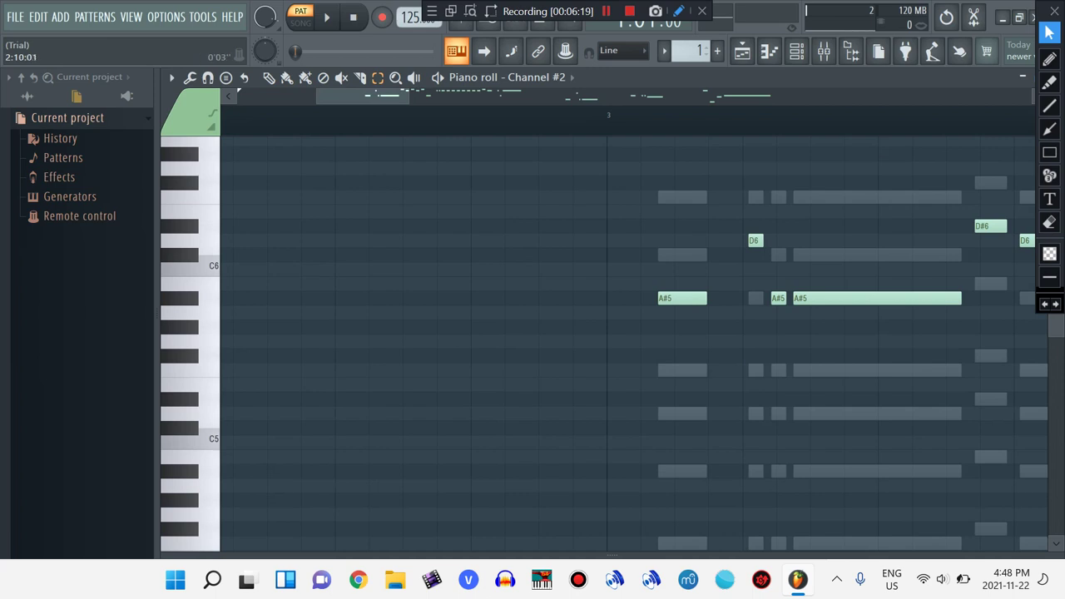
right_click(208, 241)
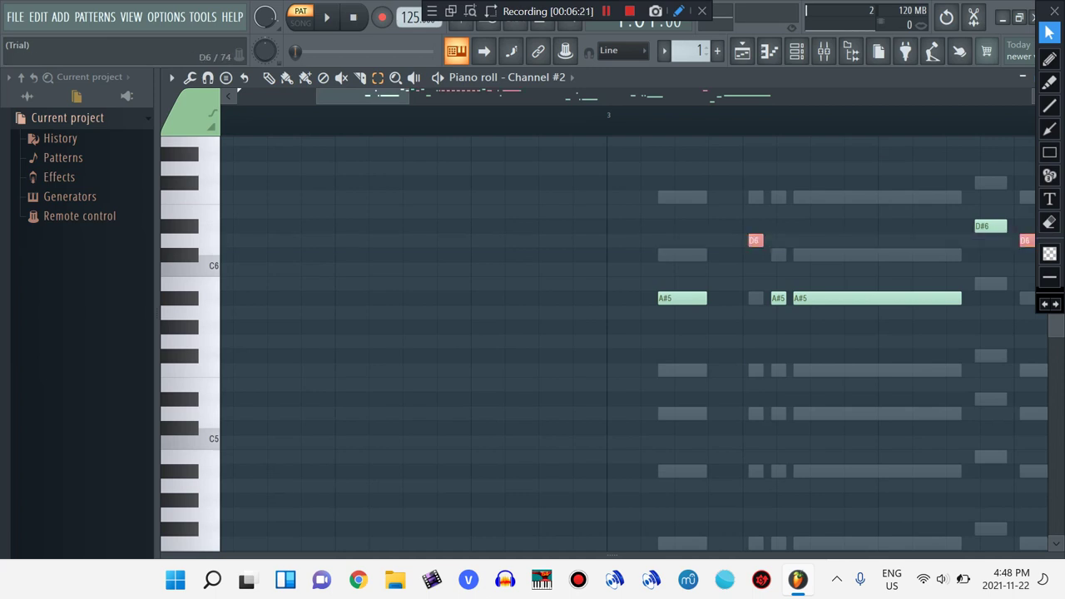
key("shift+Down")
left_click_drag(367, 96, 379, 95)
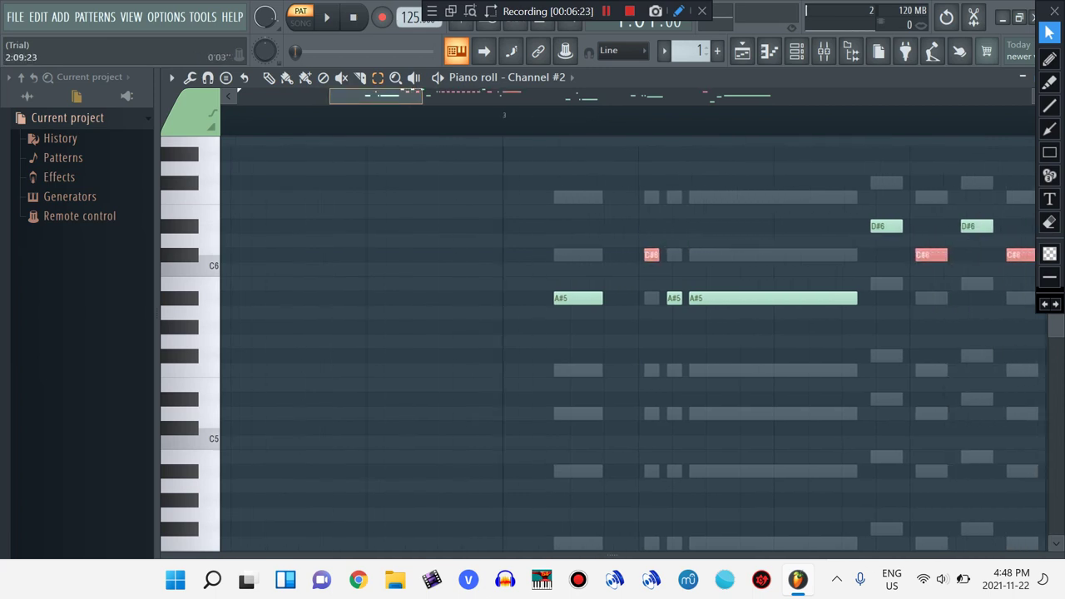
Select the three G5 notes in bar 6 of Channel #2 and lower them one semitone to F#5
scroll(632, 341, "right", 7)
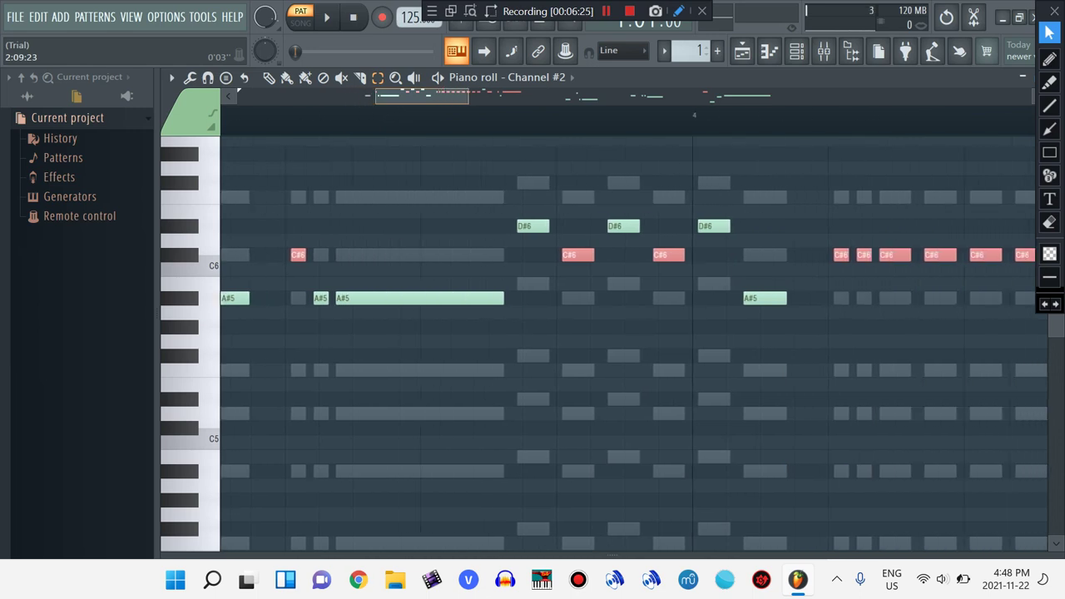
scroll(632, 341, "right", 5)
scroll(632, 341, "down", 2)
scroll(632, 341, "up", 2)
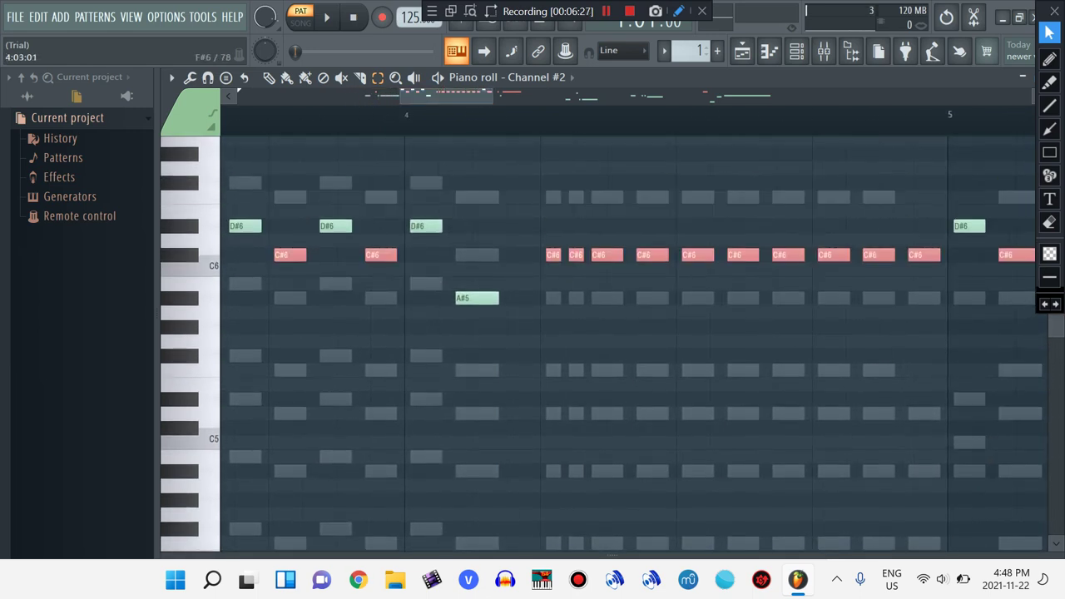
scroll(259, 255, "right", 18)
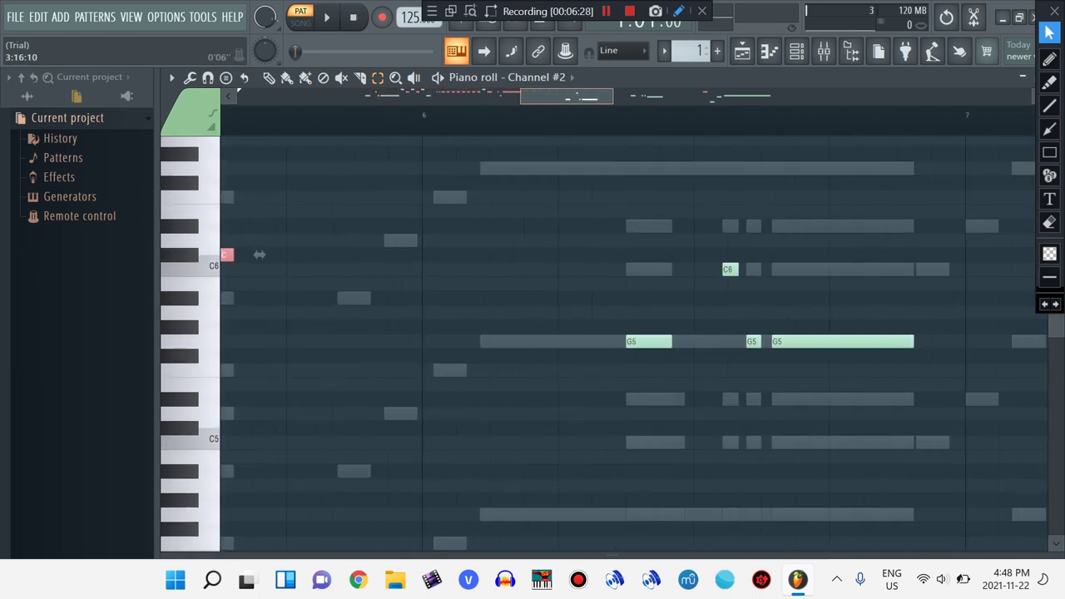
scroll(259, 254, "right", 2)
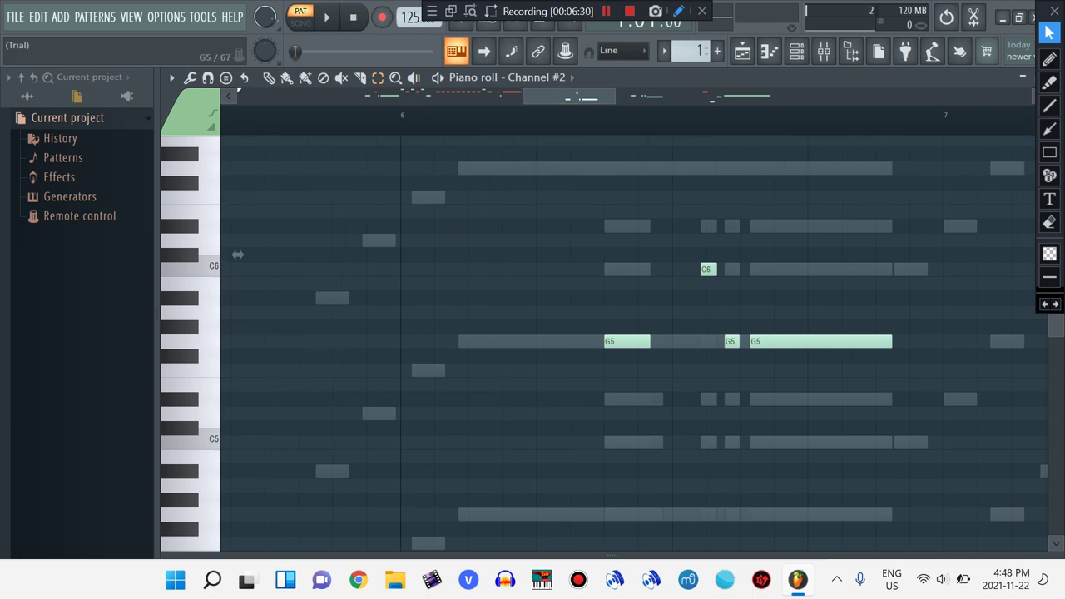
left_click_drag(583, 348, 903, 298)
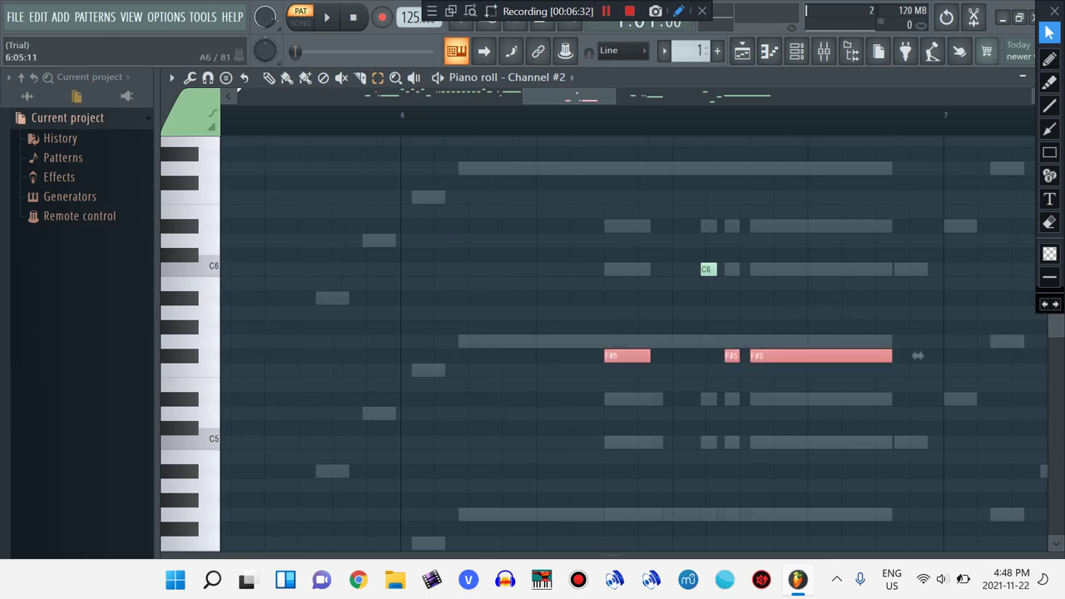
Check the remaining bars of Channel #2 and switch the piano roll to Channel #3
scroll(917, 341, "right", 12)
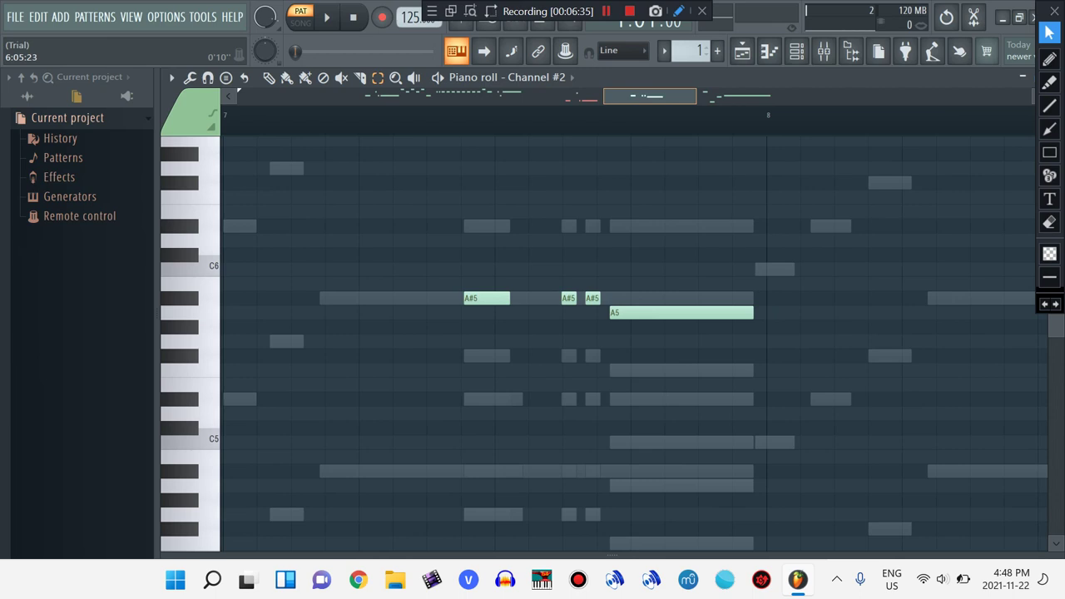
scroll(632, 333, "right", 6)
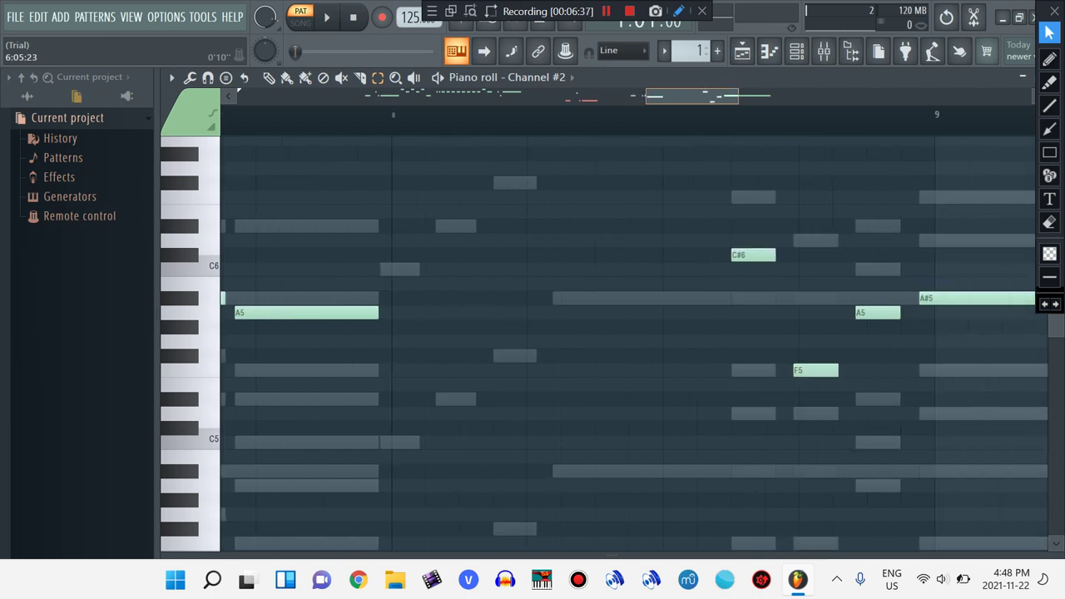
scroll(632, 332, "left", 20)
scroll(499, 332, "left", 20)
left_click(537, 77)
left_click(547, 135)
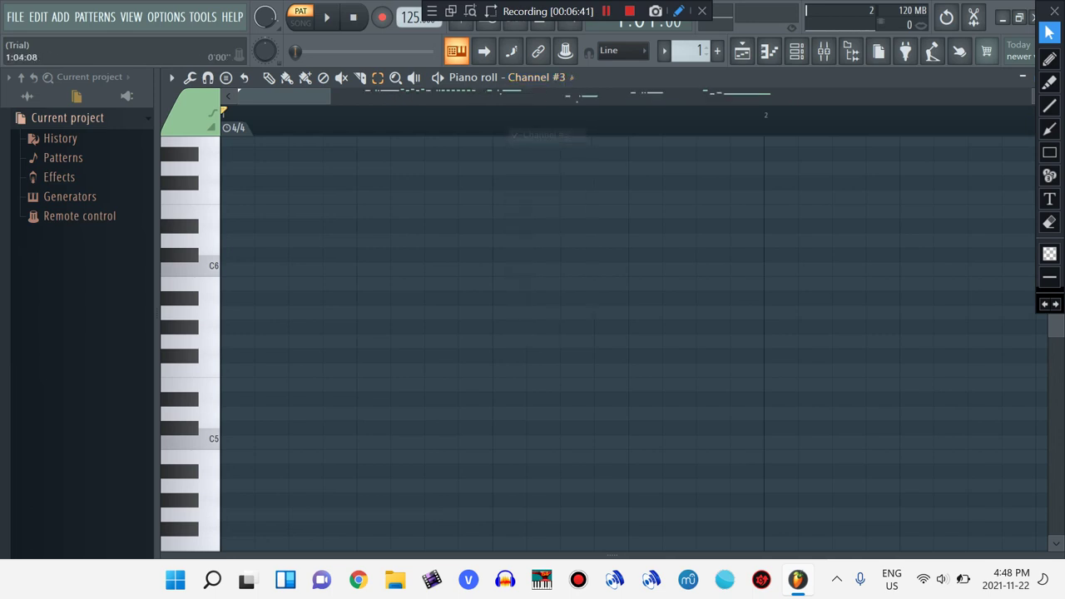
In Channel #3, lower all D6 notes to C#6 and the G5 note in bar 6 by one semitone
scroll(632, 333, "right", 15)
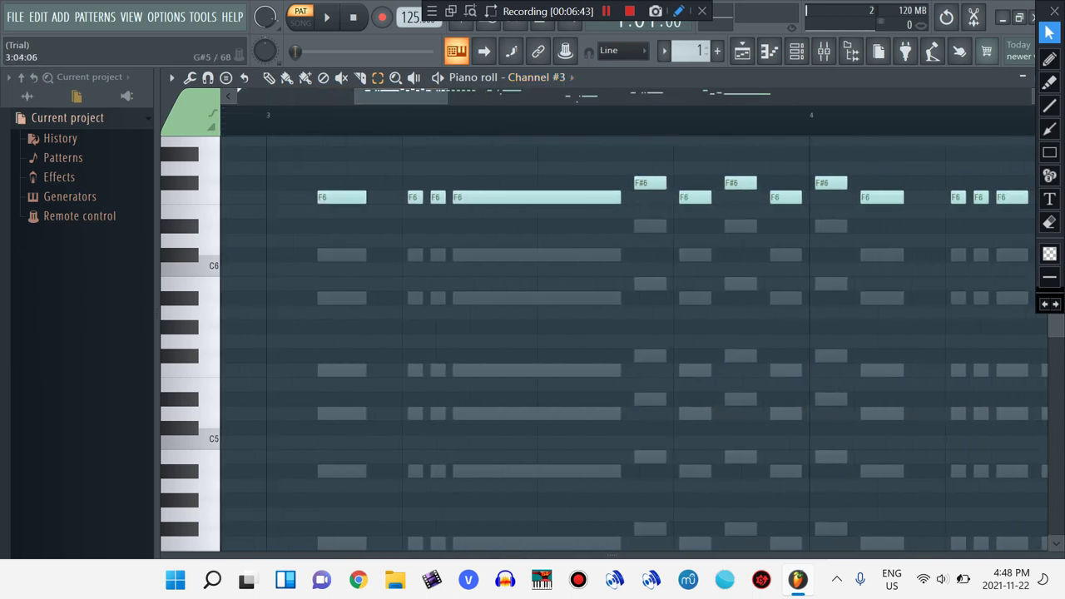
scroll(632, 332, "up", 1)
scroll(633, 332, "right", 3)
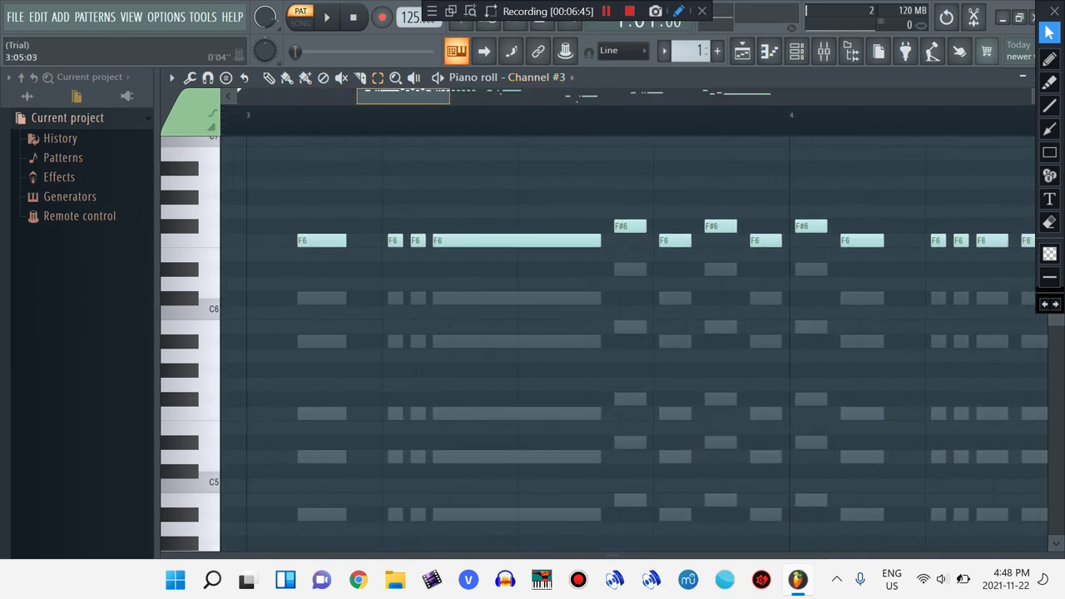
scroll(633, 333, "right", 10)
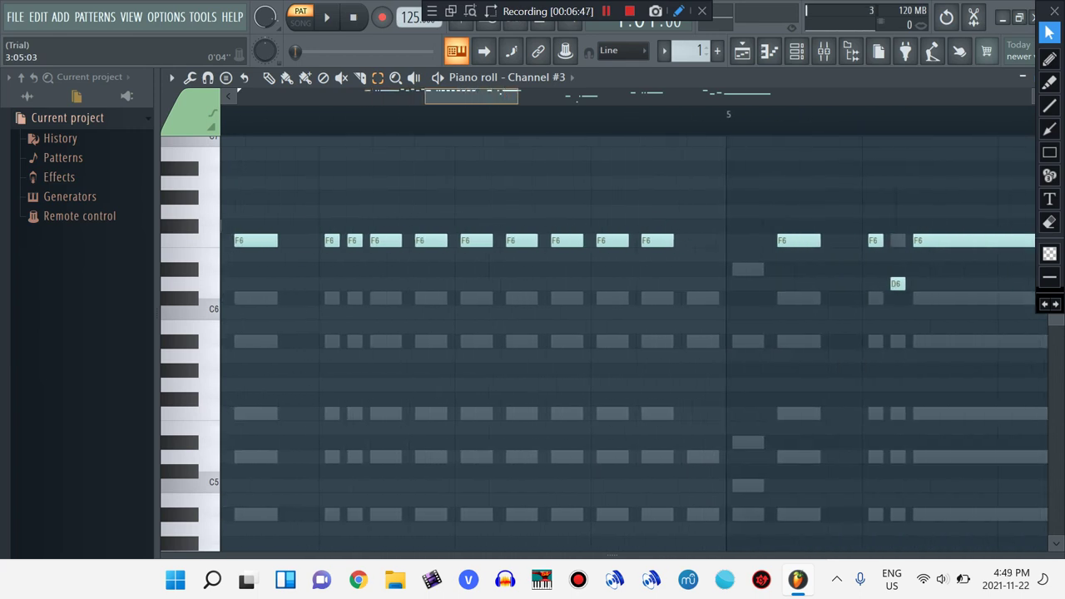
left_click(610, 283)
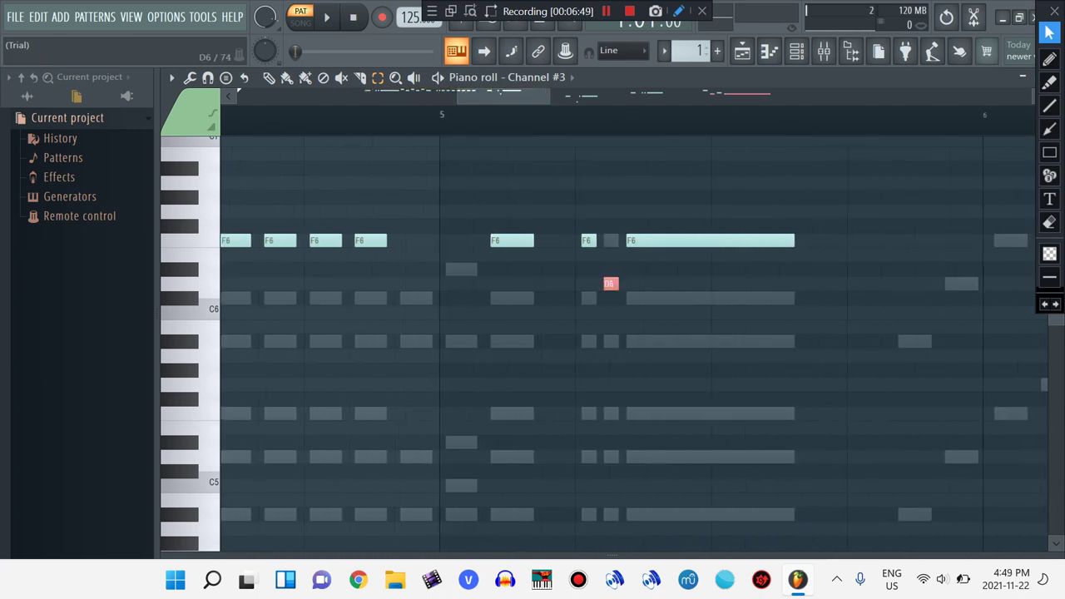
key("shift+Down")
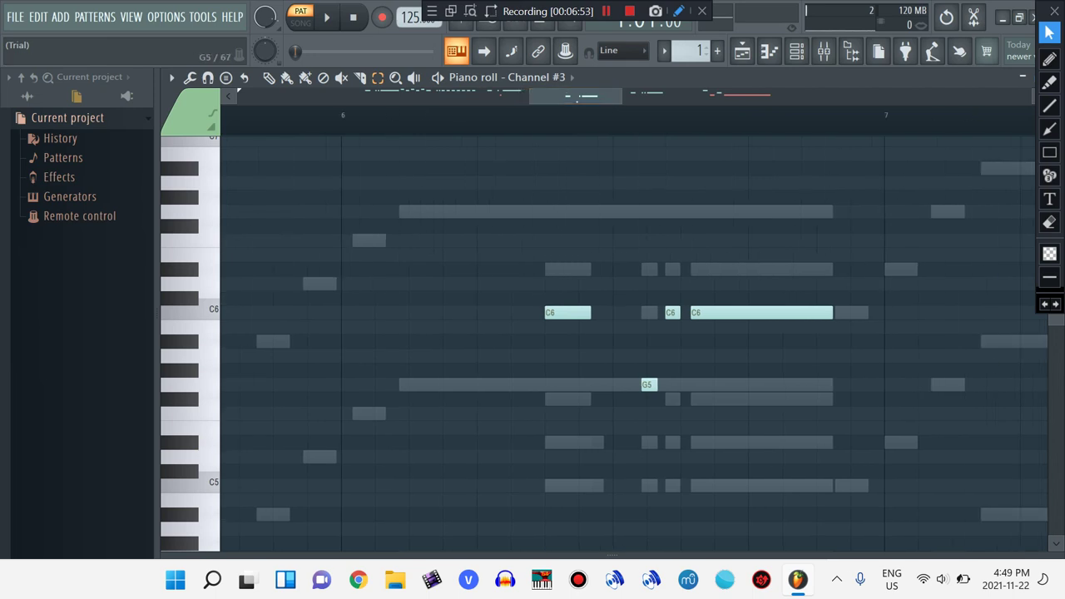
key("shift+Down")
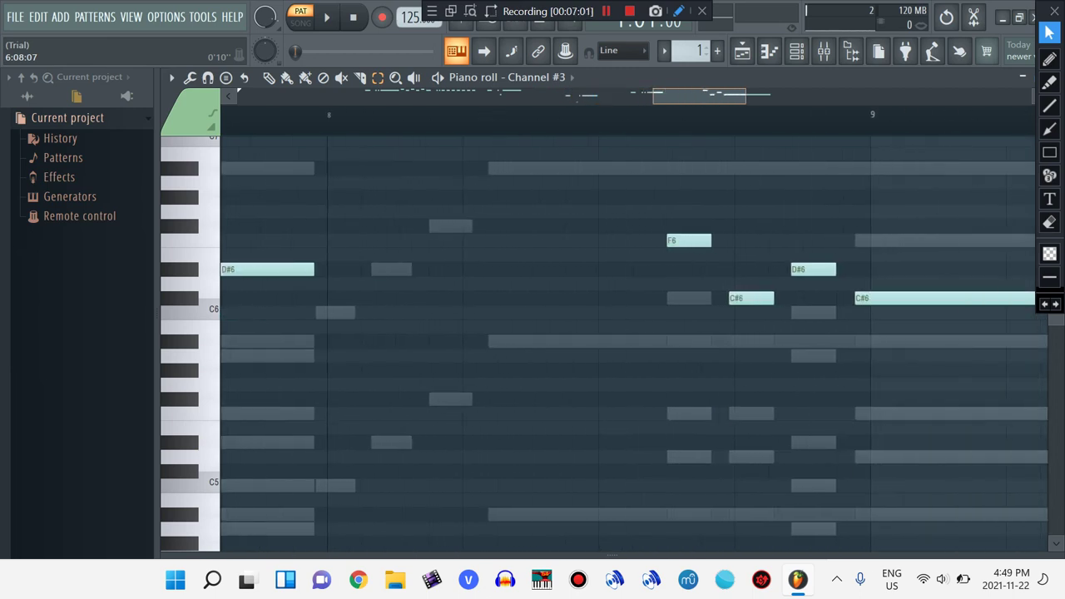
Switch the piano roll to Channel #4, select all D5 notes and lower them one semitone to C#5
left_click(536, 76)
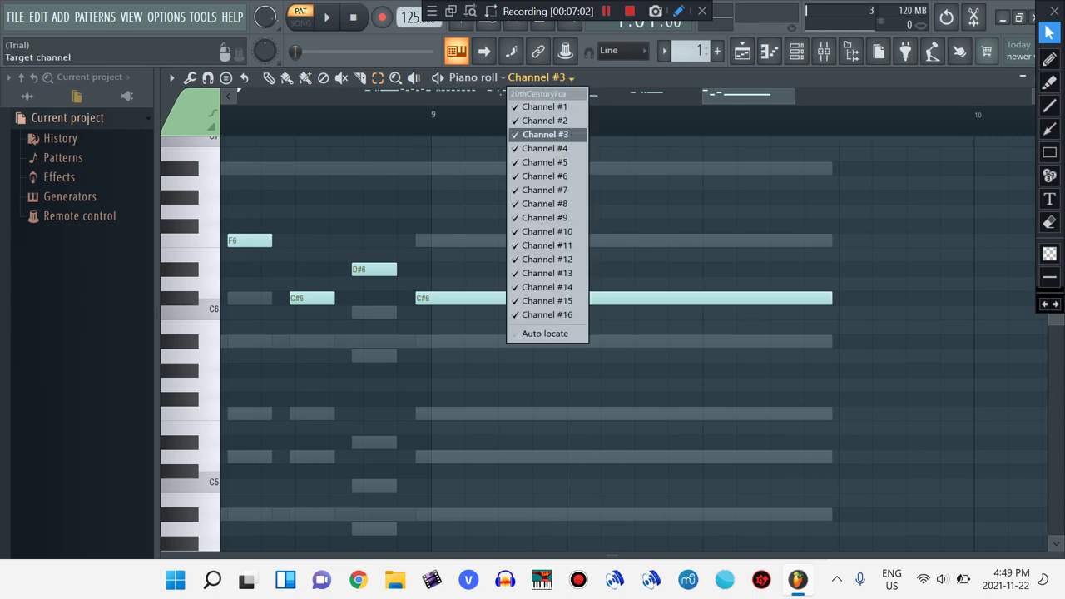
left_click(545, 148)
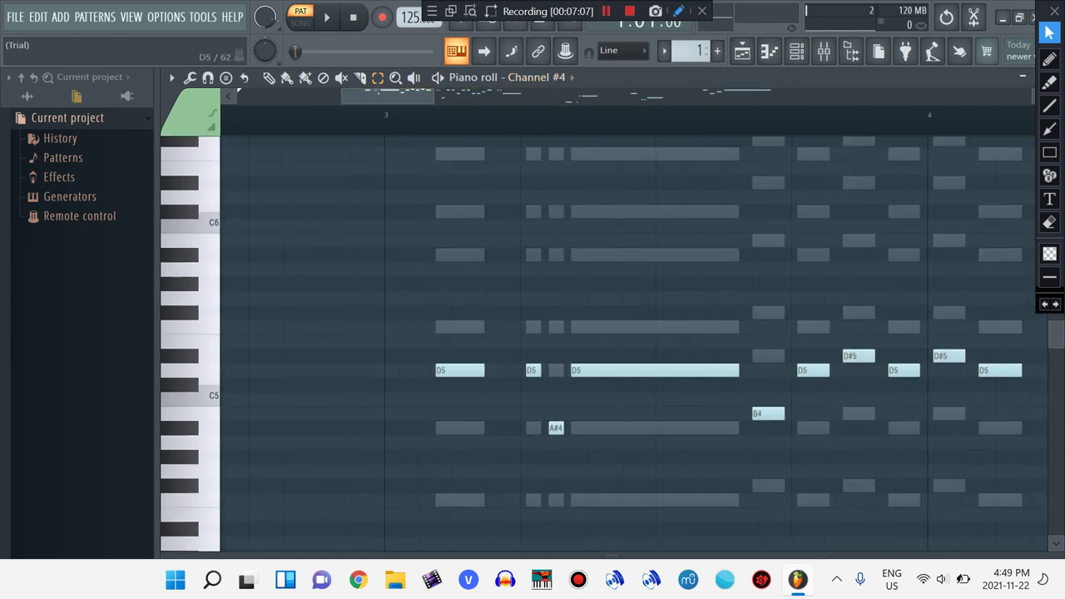
left_click(207, 370, "ctrl")
key("shift+Down")
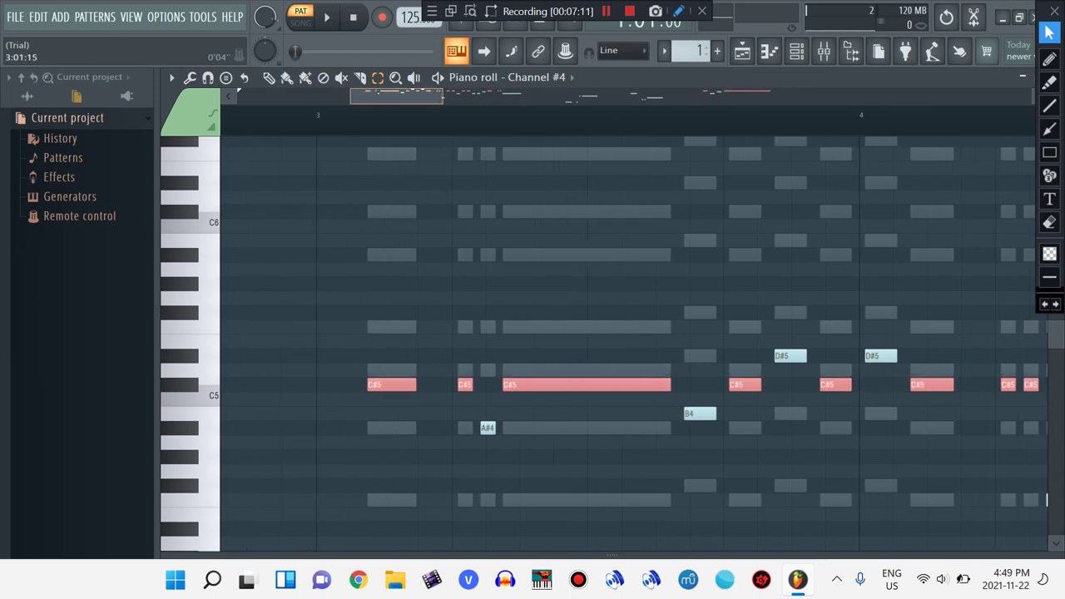
scroll(634, 344, "right", 5)
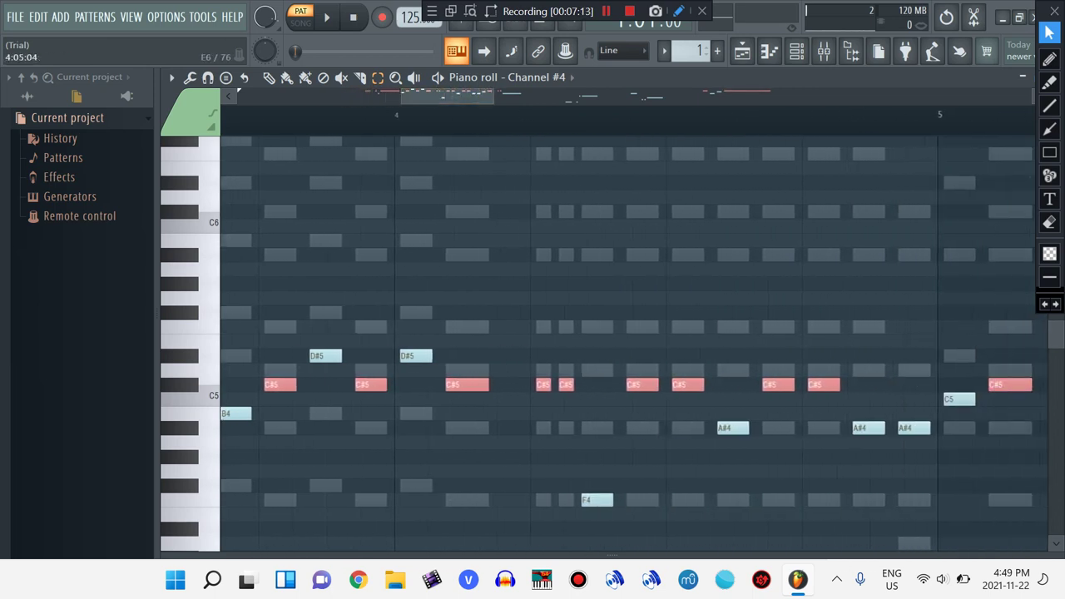
Select the G4 notes in bar 6 of Channel #4 and lower them one semitone to F#4
scroll(580, 197, "down", 1)
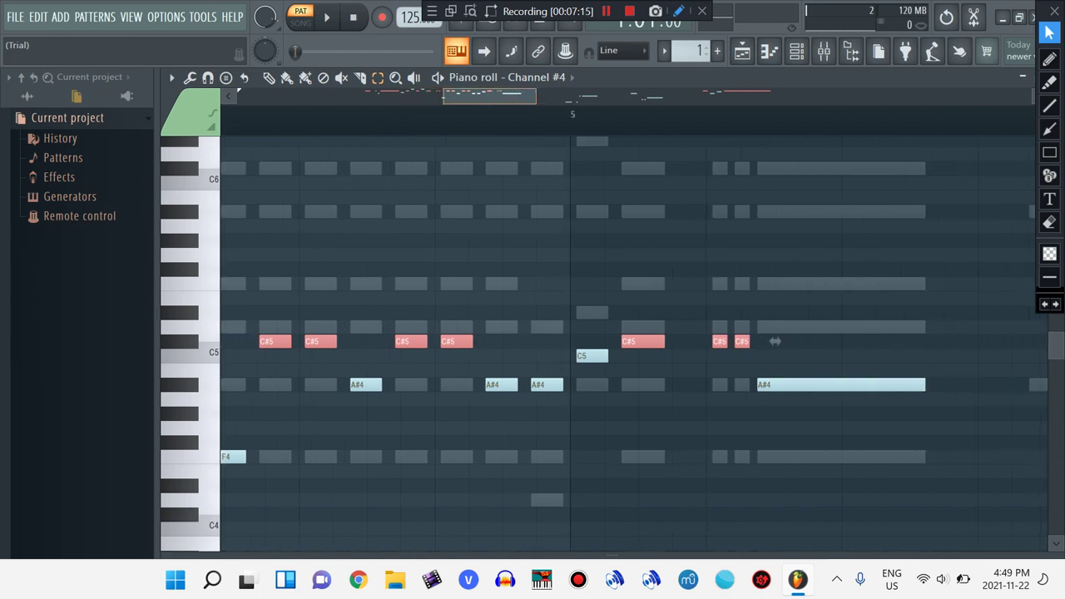
scroll(633, 333, "down", 3)
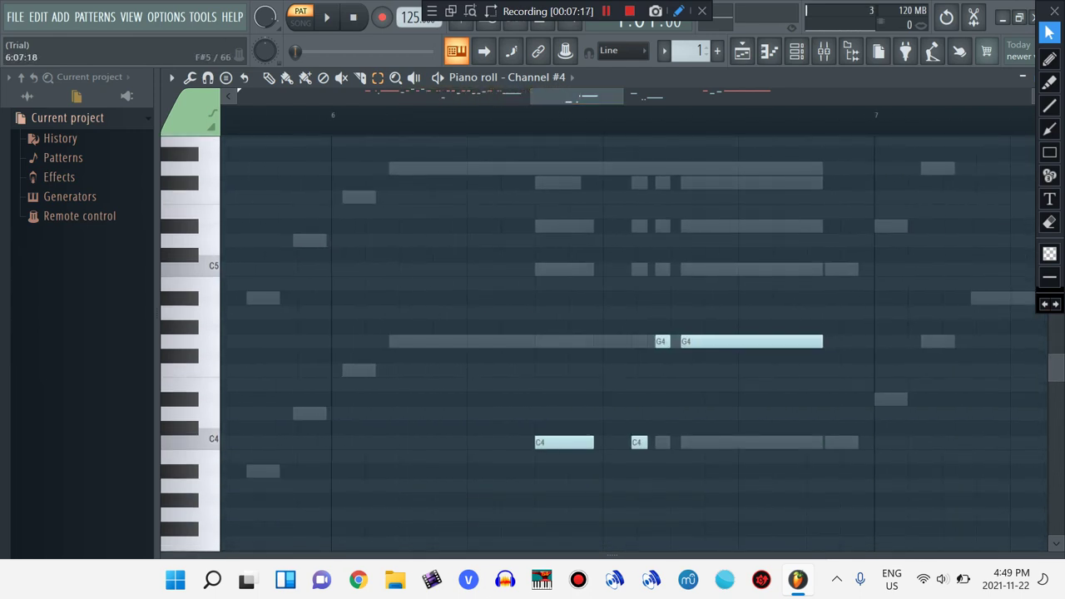
left_click(751, 298)
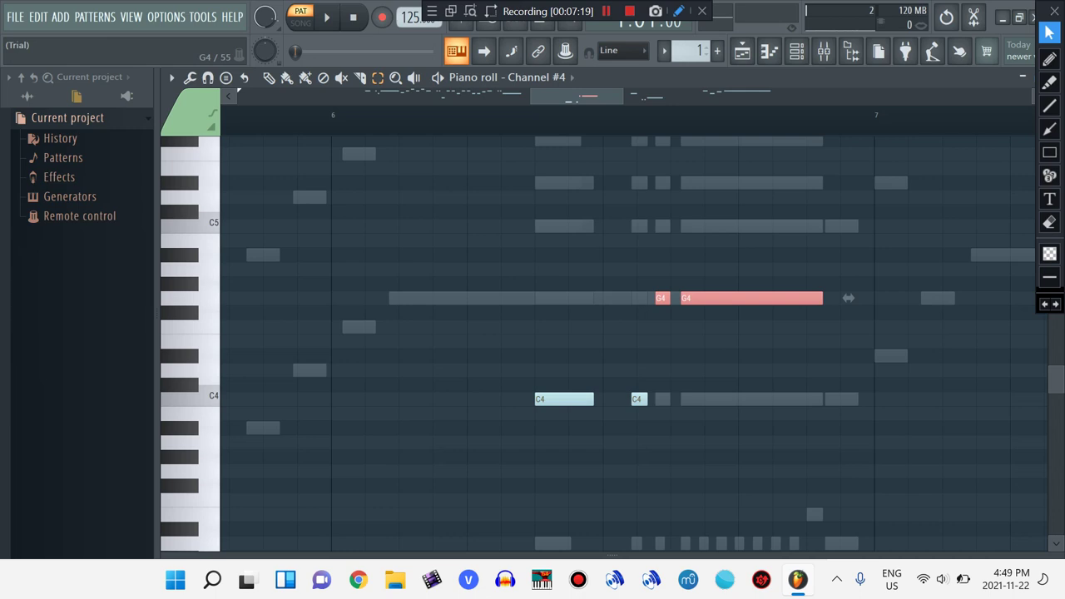
left_click_drag(848, 298, 848, 312)
Check the remaining bars of Channel #4 and switch the piano roll to Channel #5
scroll(632, 341, "right", 3)
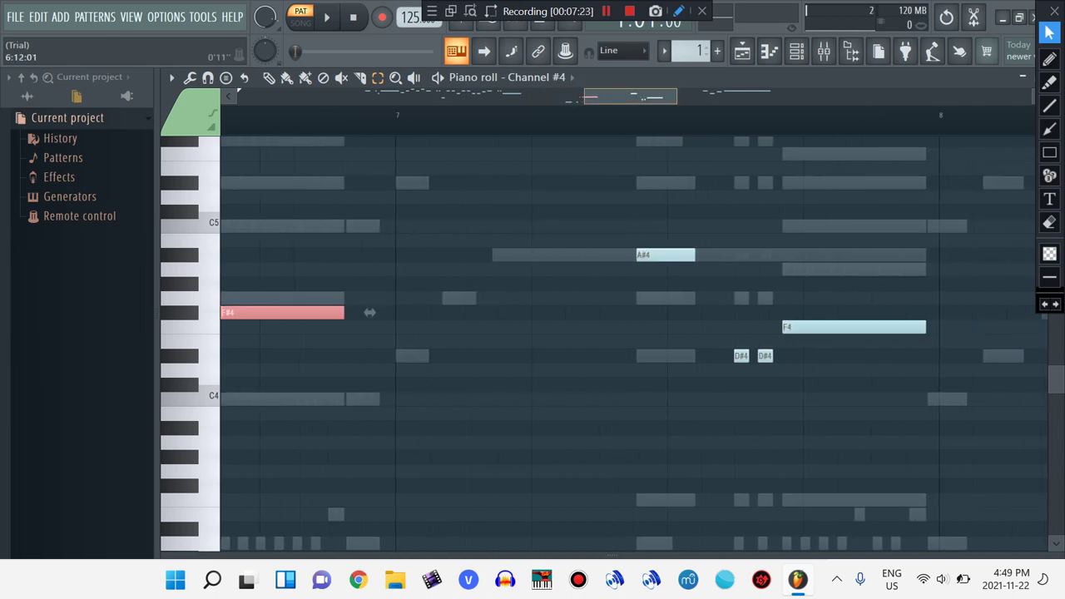
scroll(632, 341, "right", 3)
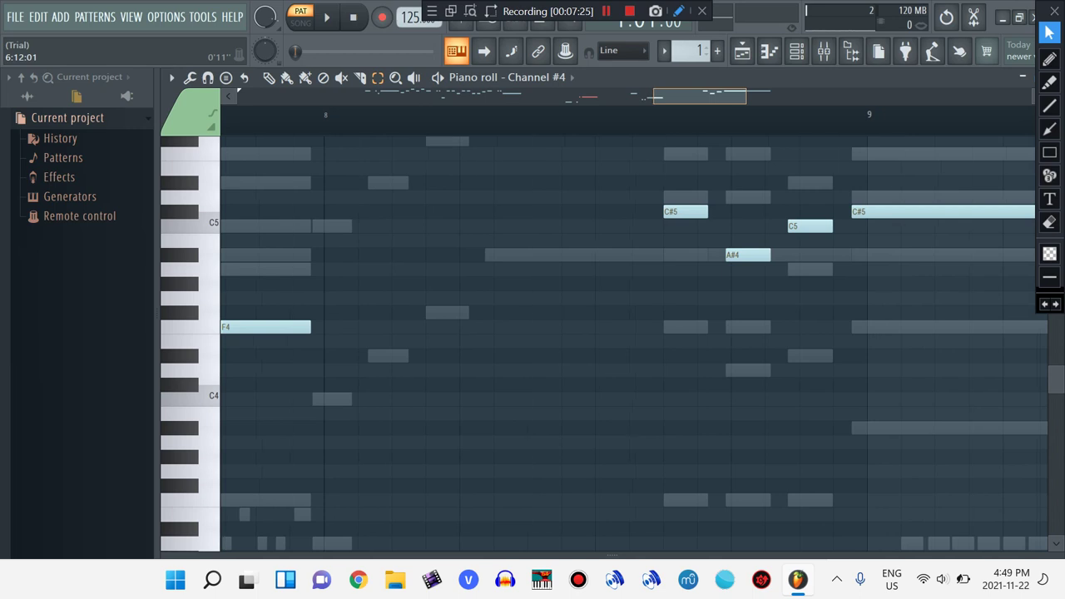
scroll(633, 333, "right", 1)
scroll(633, 333, "up", 1)
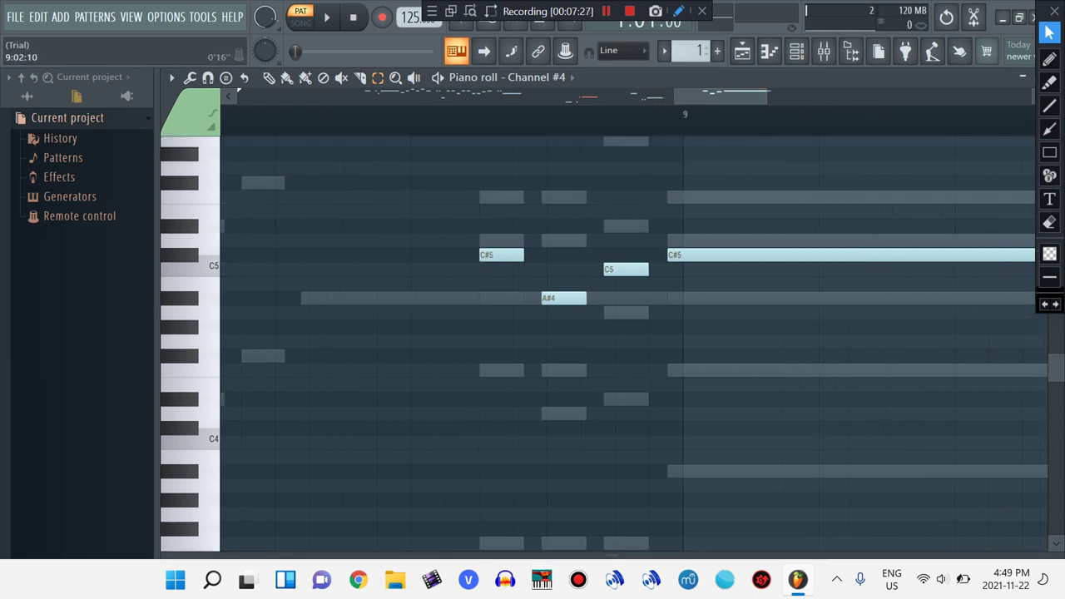
scroll(632, 341, "right", 3)
scroll(632, 341, "left", 10)
left_click(539, 77)
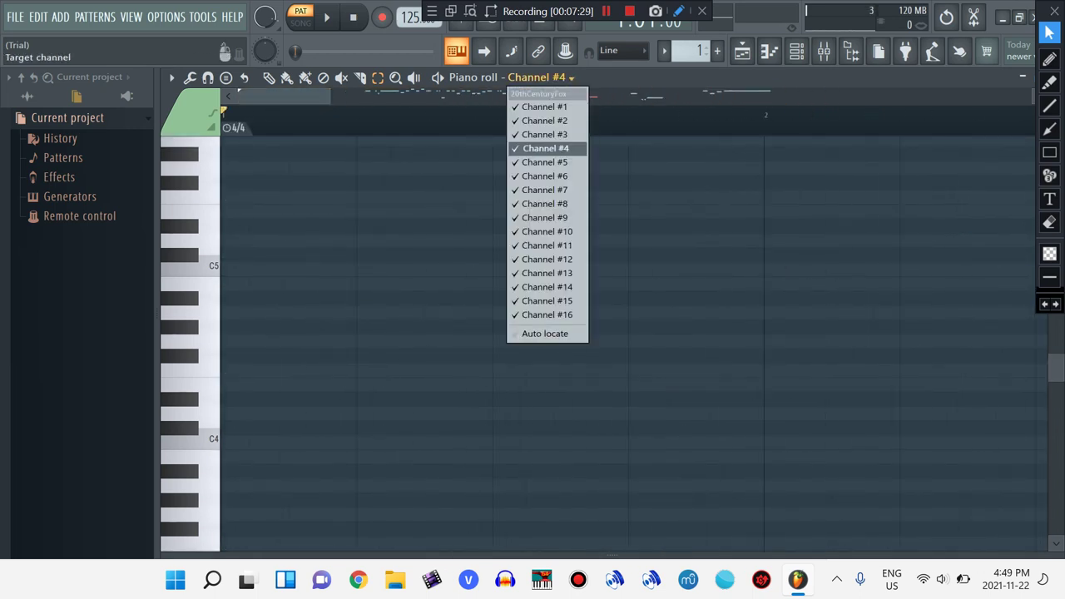
left_click(547, 162)
Lower the D5 note in bar 3 of Channel #5 one semitone to C#5
scroll(632, 332, "right", 4)
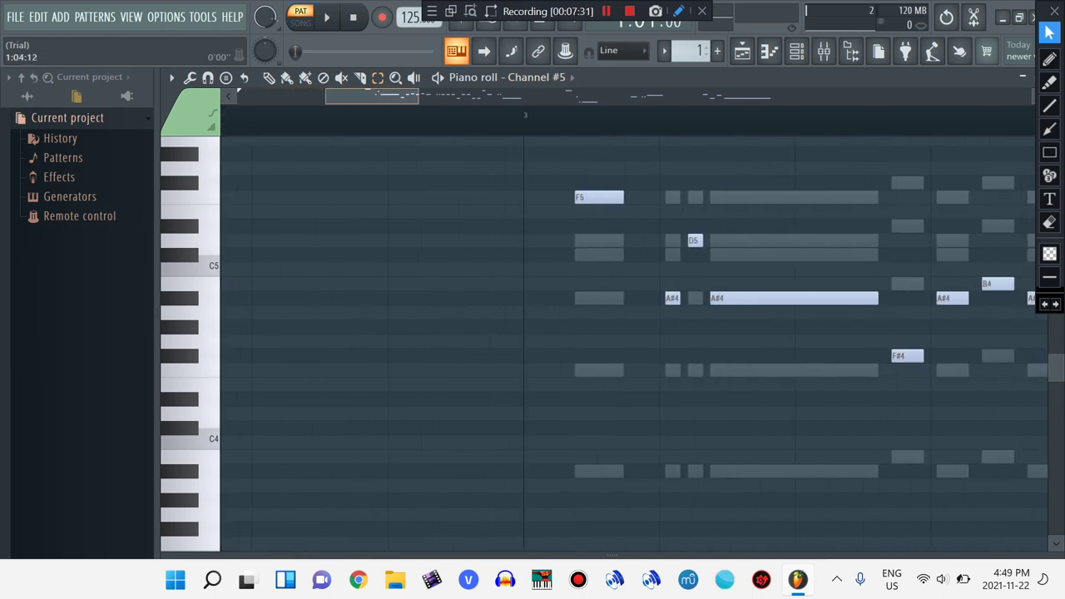
left_click(521, 241)
key("shift+Down")
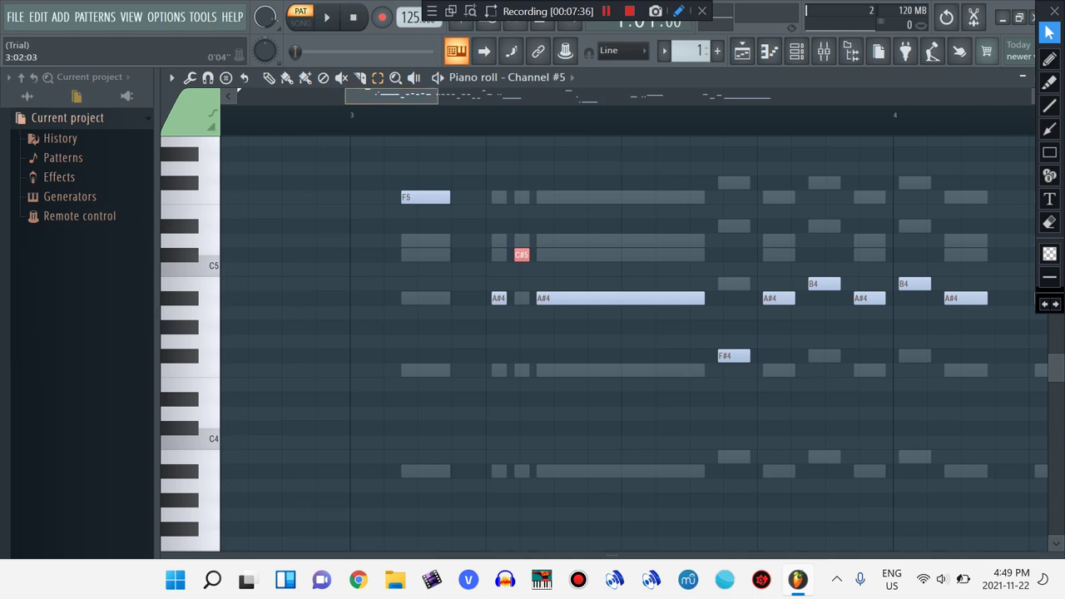
Select all G4 notes in bars 6 and 7 of Channel #5 and lower them one semitone to F#4
scroll(632, 333, "right", 2)
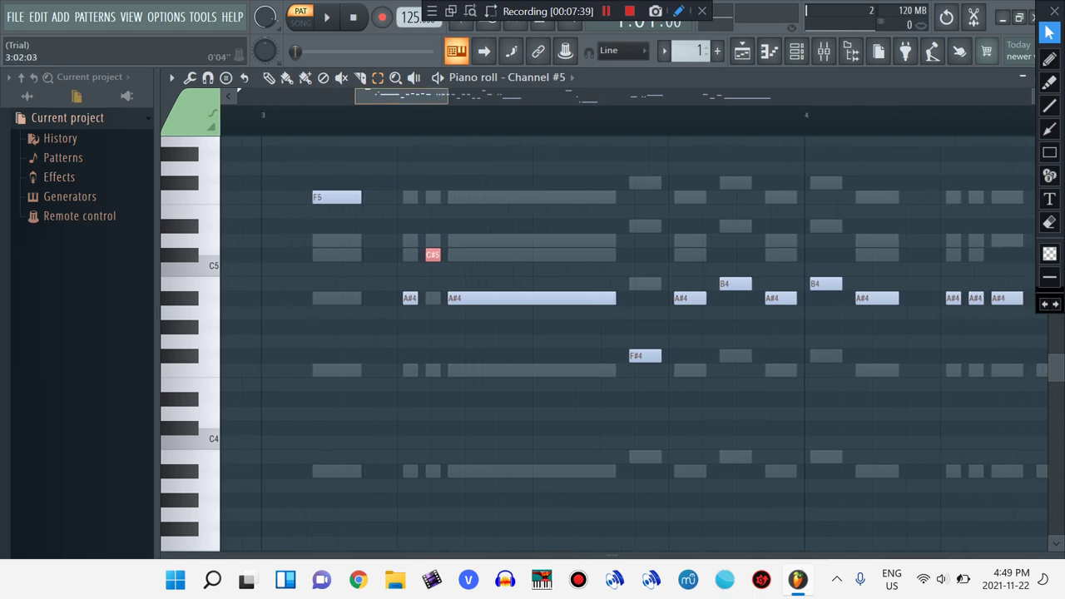
scroll(632, 333, "right", 1)
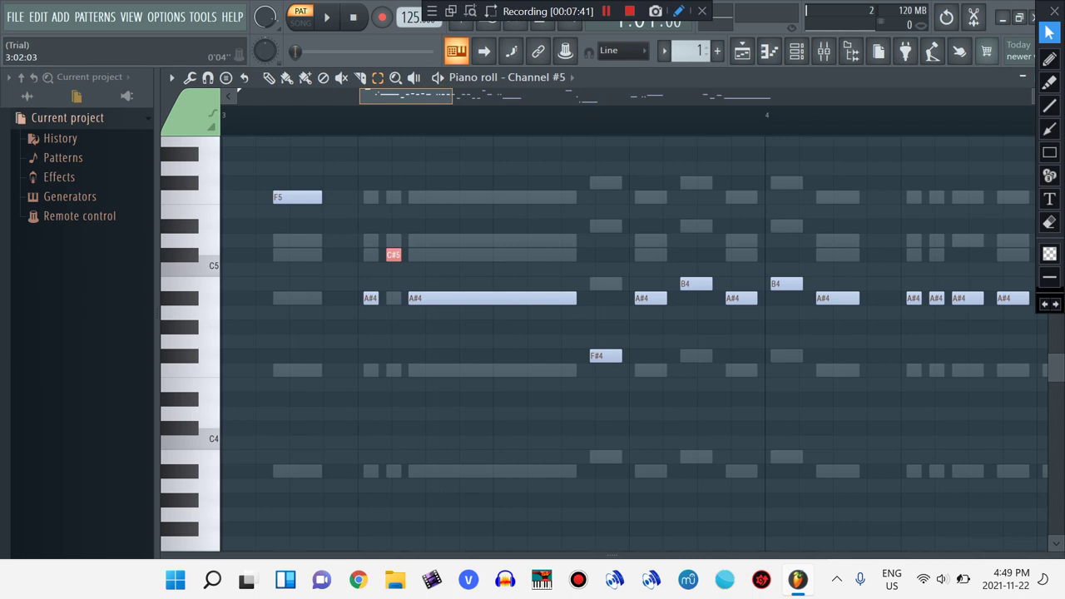
scroll(633, 333, "right", 2)
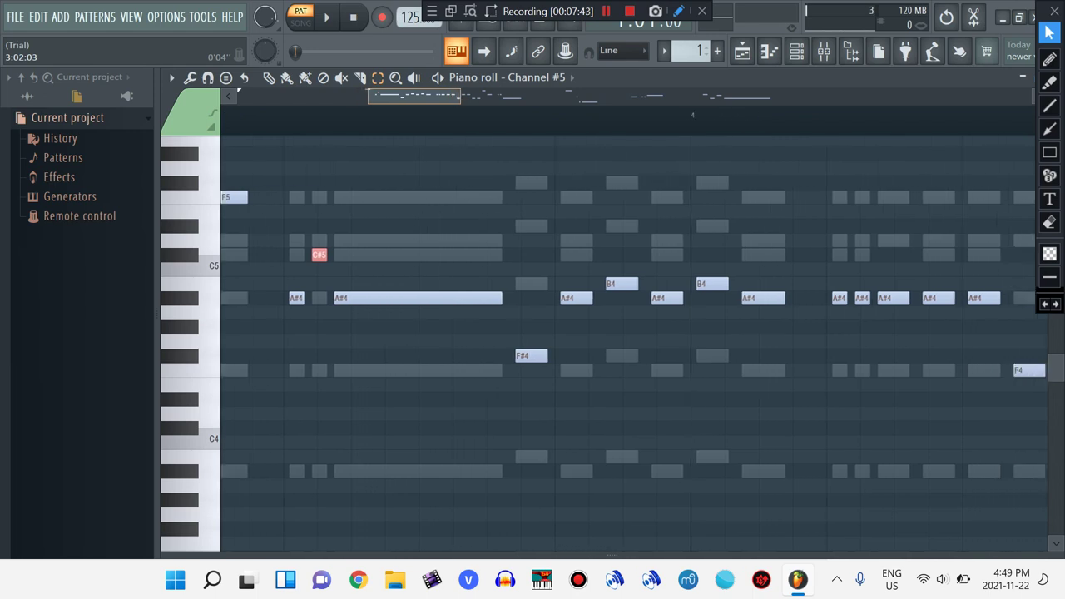
scroll(633, 333, "right", 4)
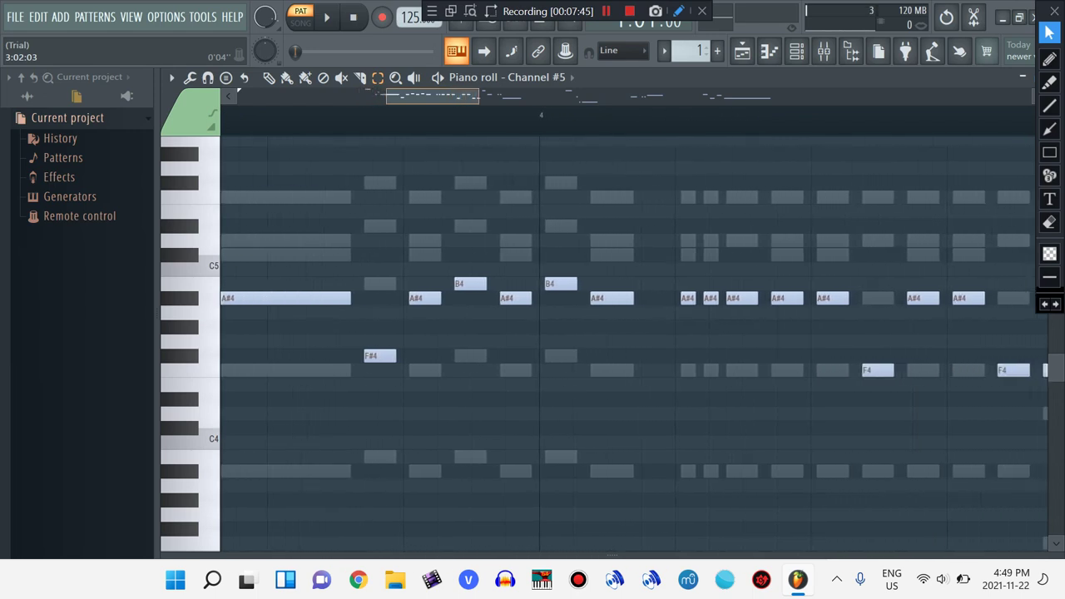
scroll(632, 333, "right", 6)
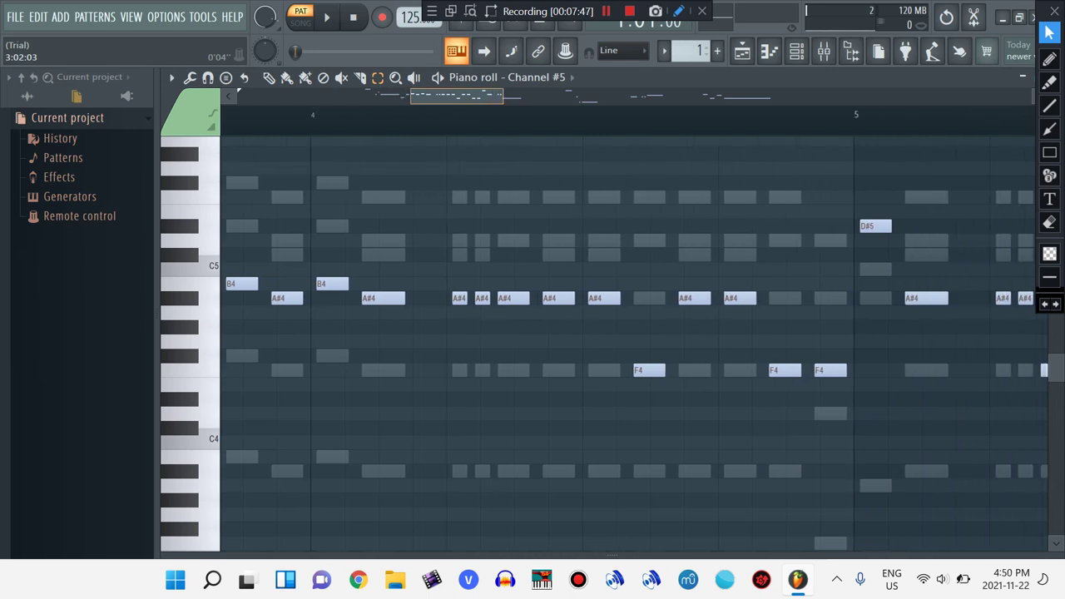
scroll(632, 332, "right", 12)
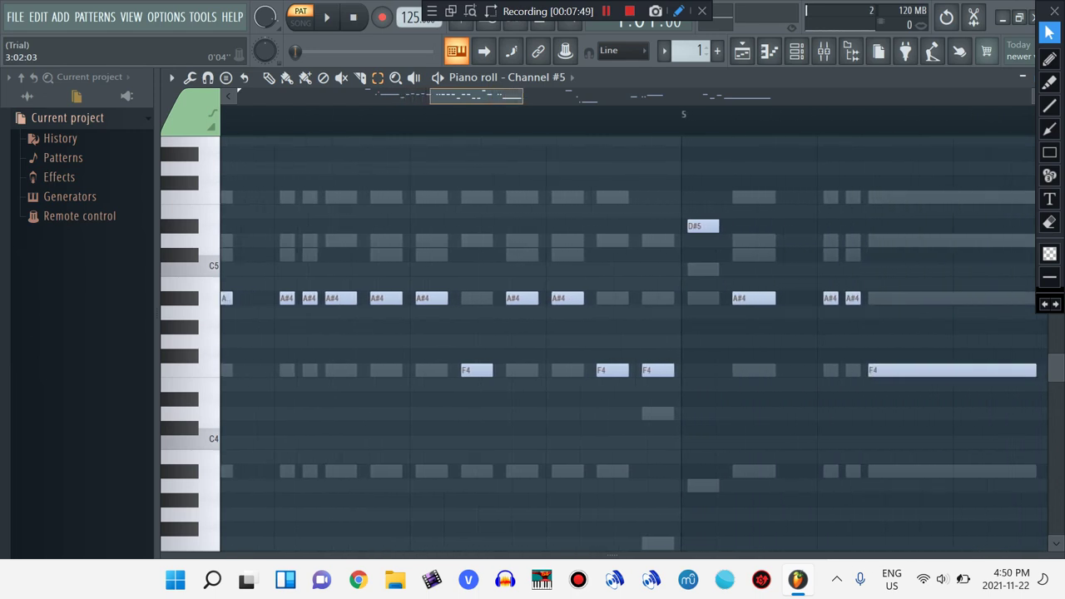
scroll(632, 332, "right", 10)
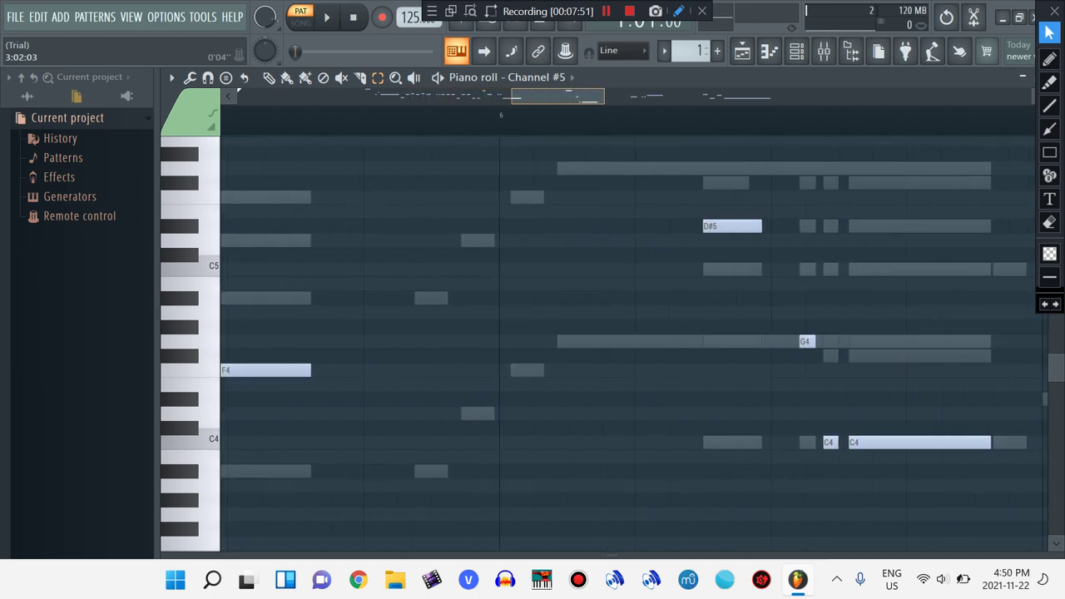
scroll(632, 333, "right", 2)
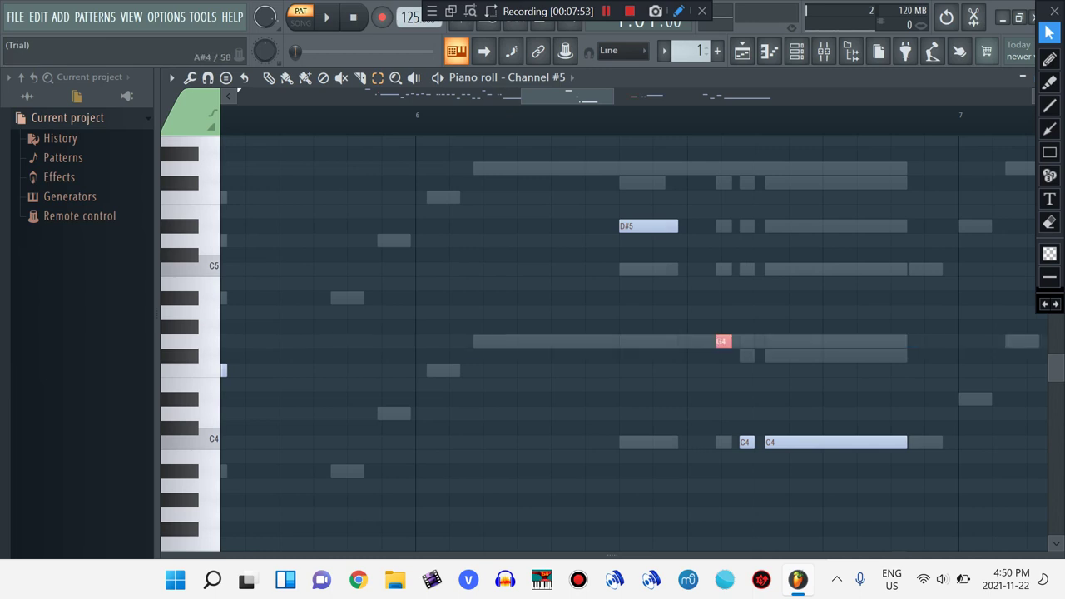
key("shift+Down")
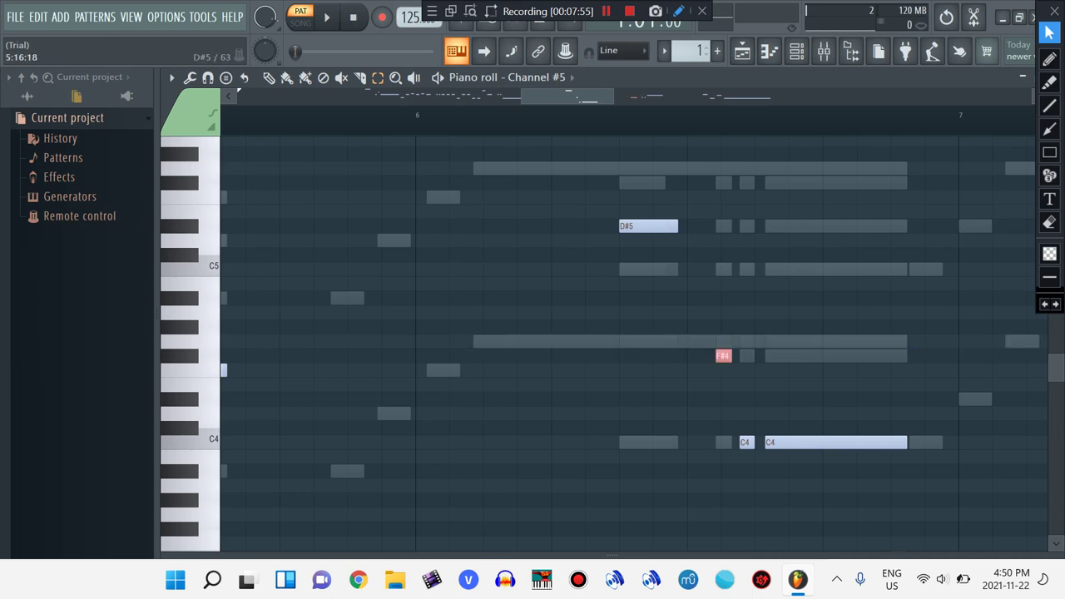
Check the remaining bars of Channel #5 and switch the piano roll to Channel #6
scroll(875, 355, "right", 12)
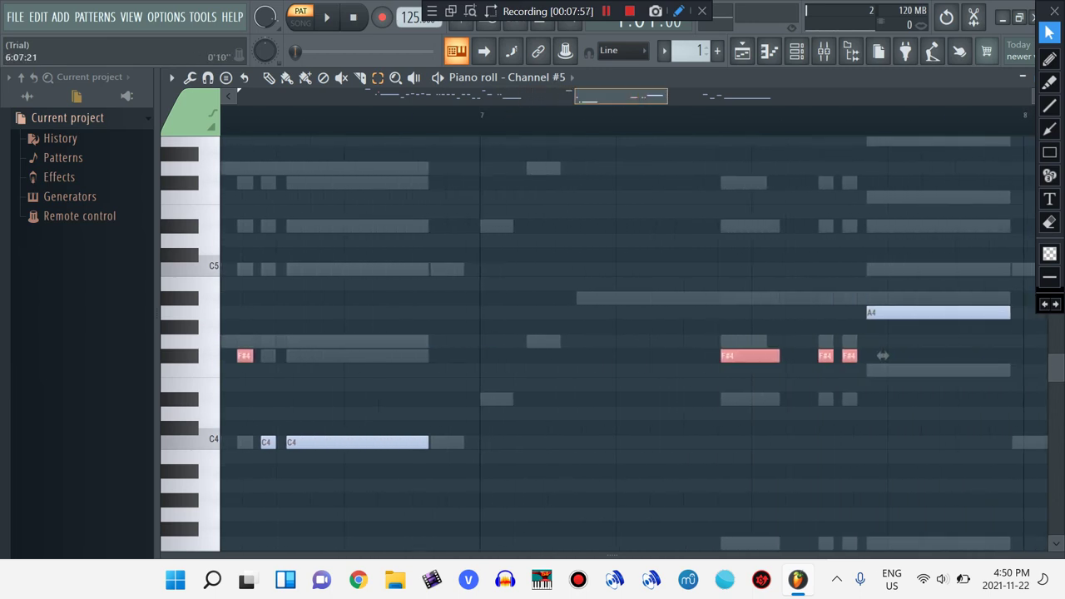
scroll(875, 355, "right", 15)
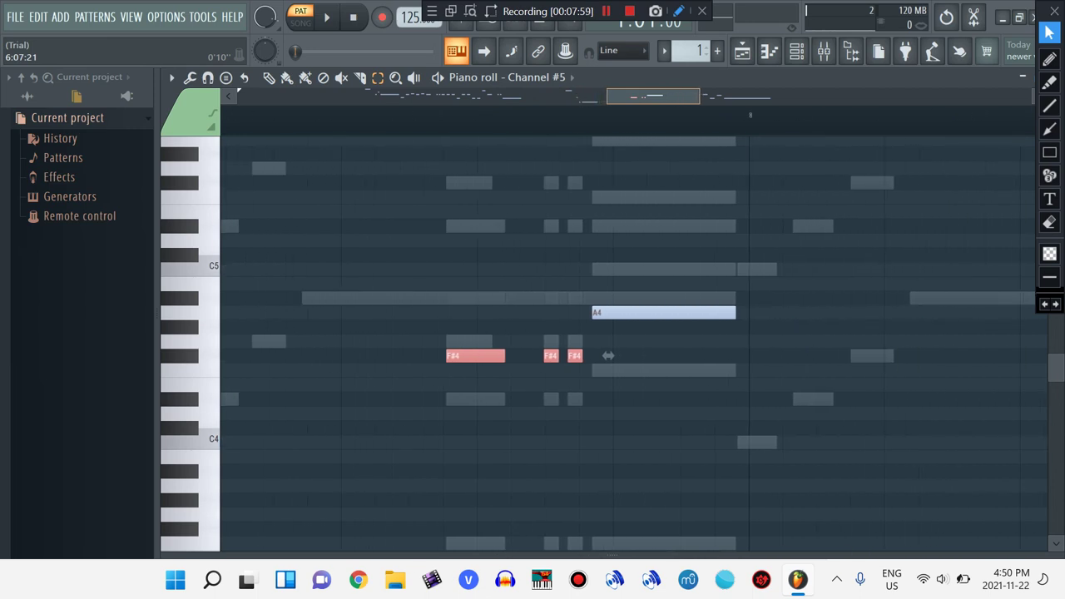
scroll(291, 356, "right", 2)
scroll(634, 342, "right", 20)
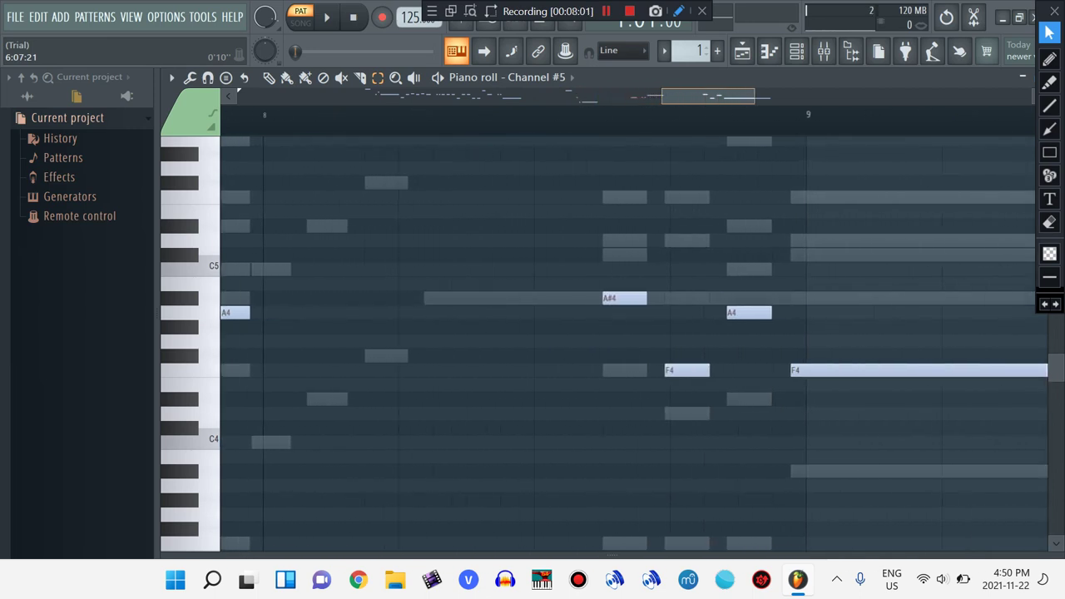
scroll(634, 342, "left", 20)
left_click(508, 76)
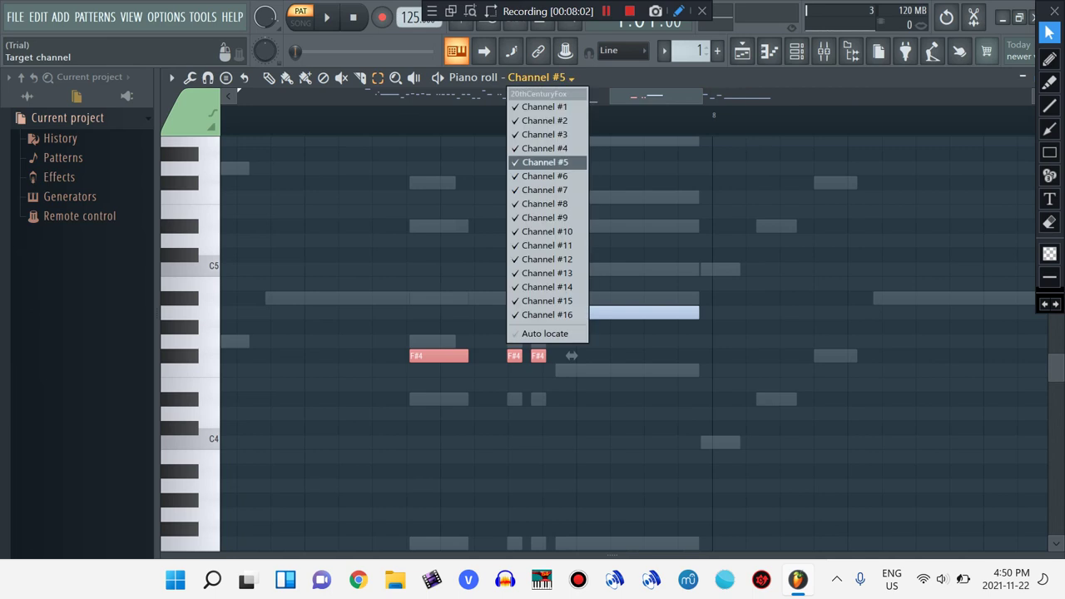
left_click(532, 172)
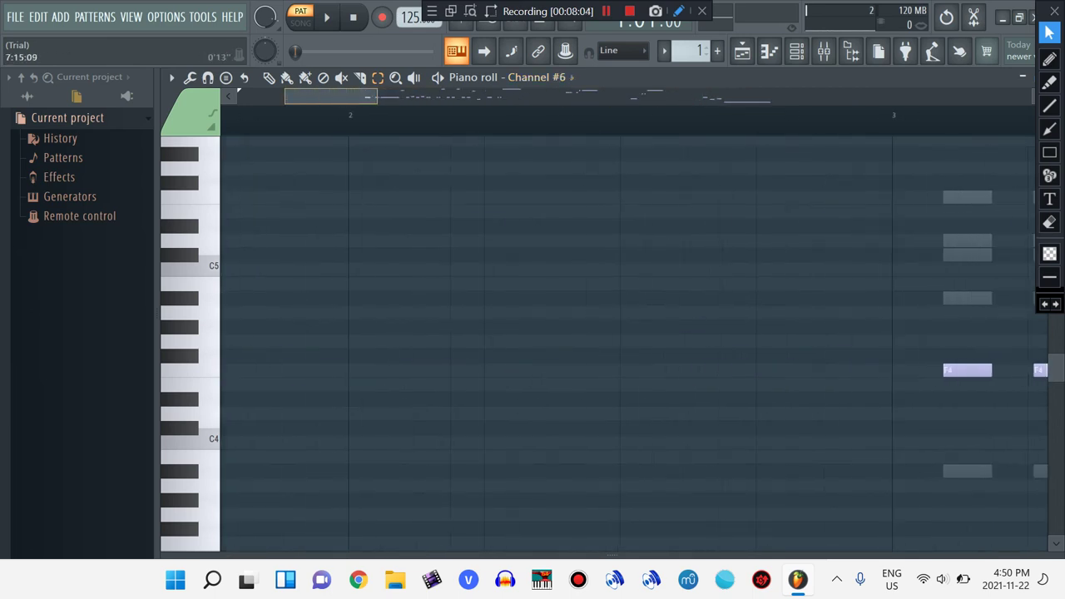
Select the D4 notes in bars 4 and 8 of Channel #6 and lower them one semitone to C#4
scroll(634, 343, "right", 3)
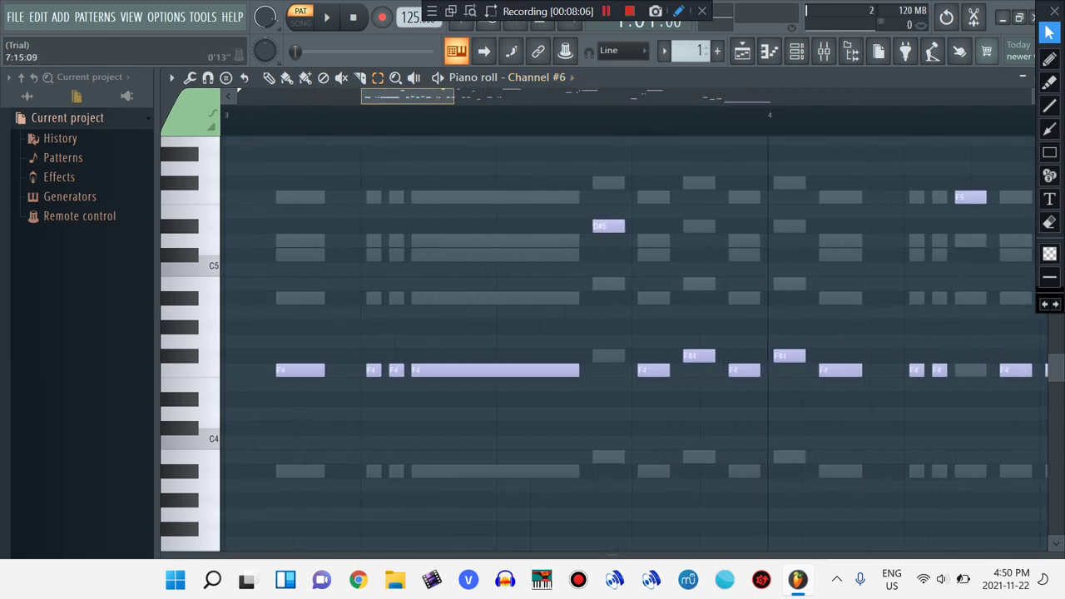
scroll(632, 341, "right", 5)
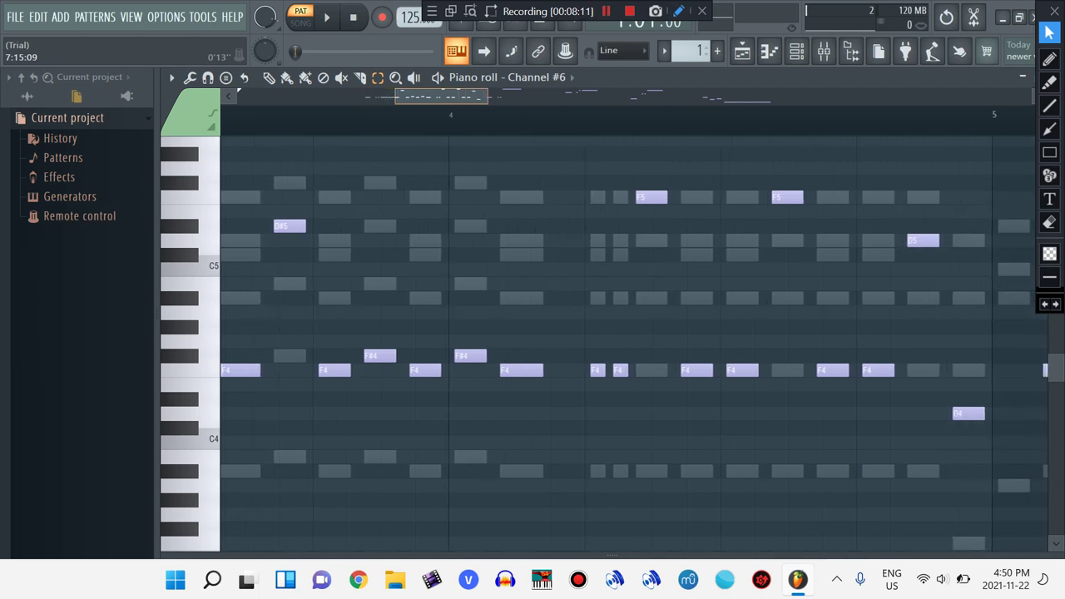
scroll(632, 355, "right", 5)
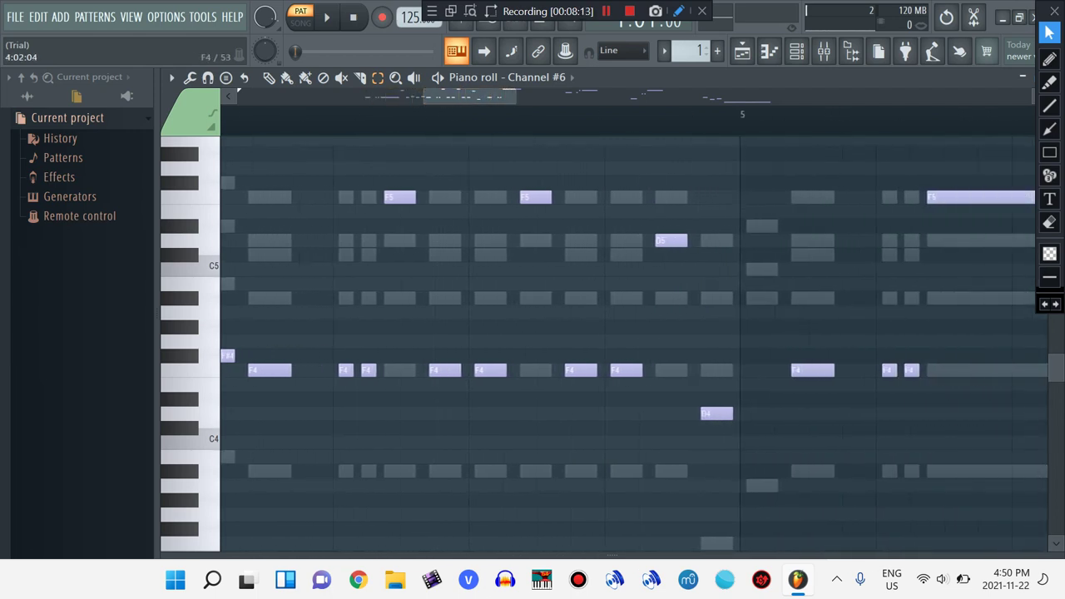
key("shift+Down")
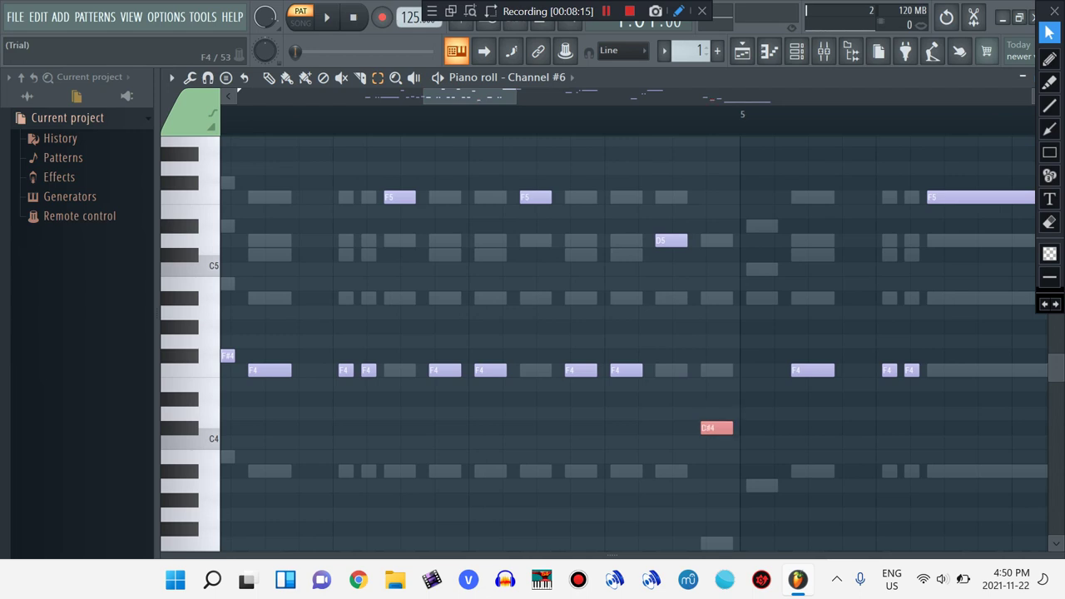
Check the remaining bars of Channel #6 through bar 9 and switch the piano roll to Channel #7
scroll(632, 341, "right", 3)
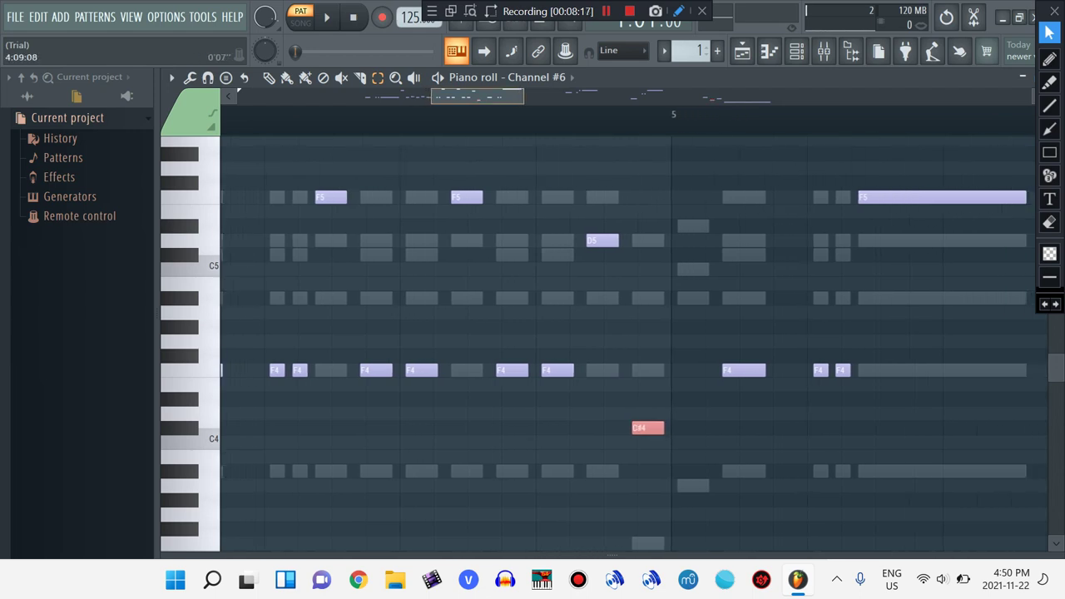
scroll(632, 341, "right", 1)
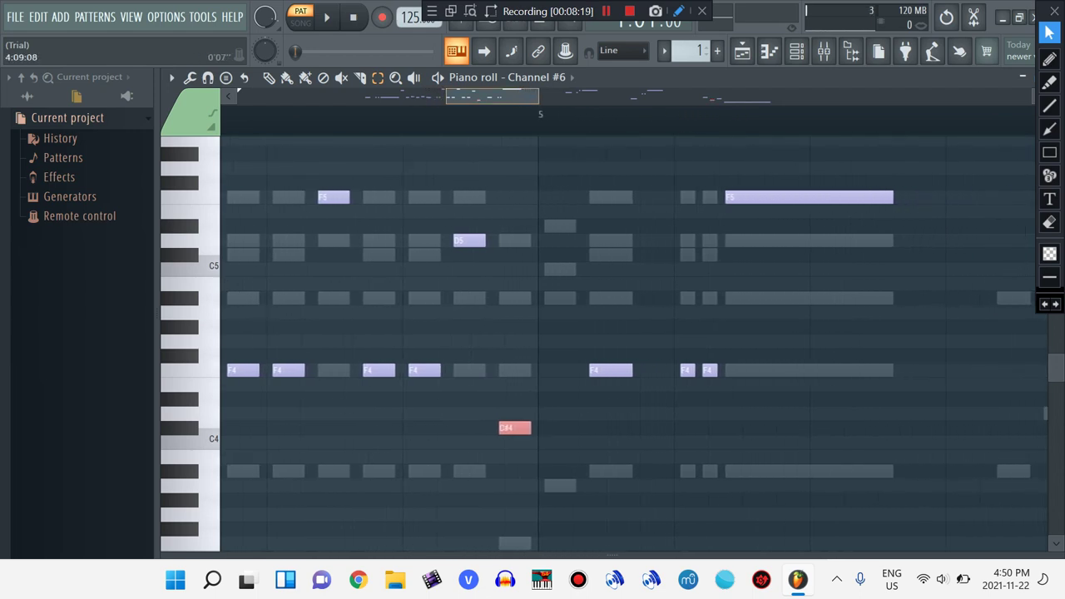
scroll(632, 341, "right", 3)
scroll(632, 341, "right", 5)
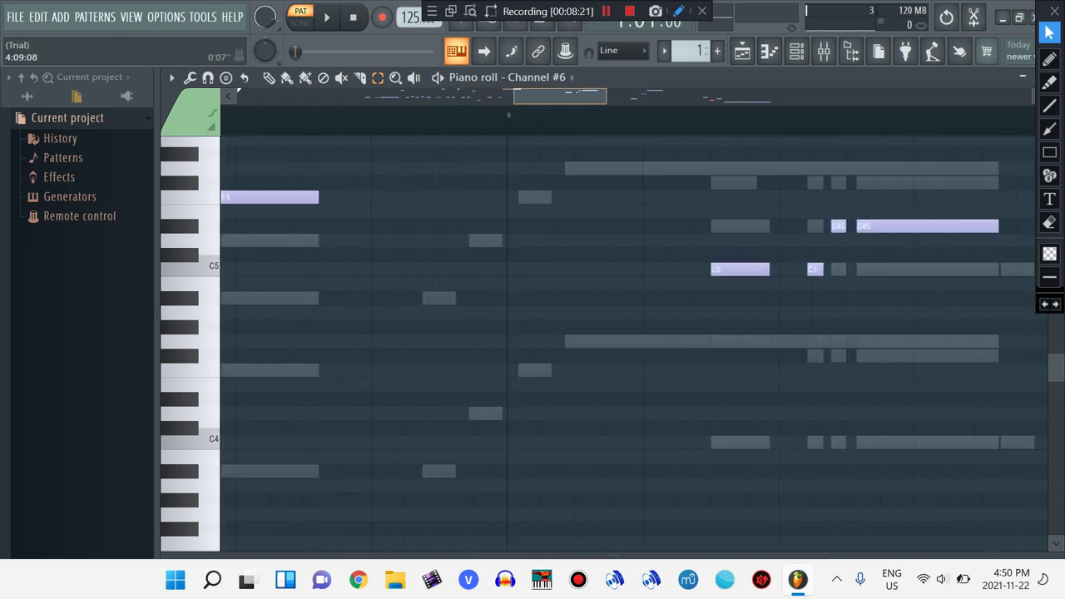
scroll(632, 341, "right", 3)
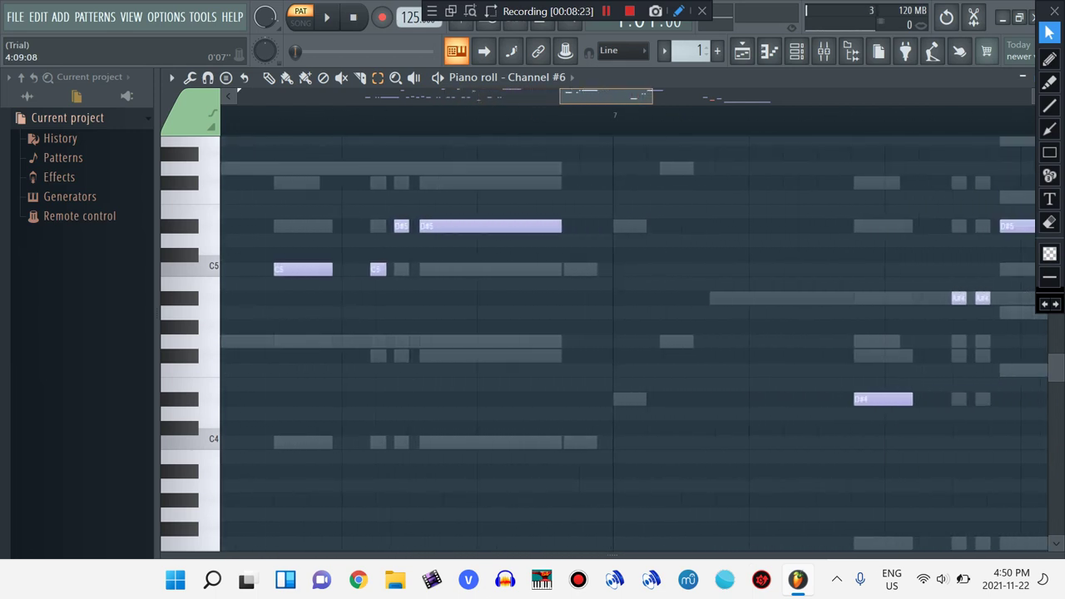
scroll(632, 341, "right", 5)
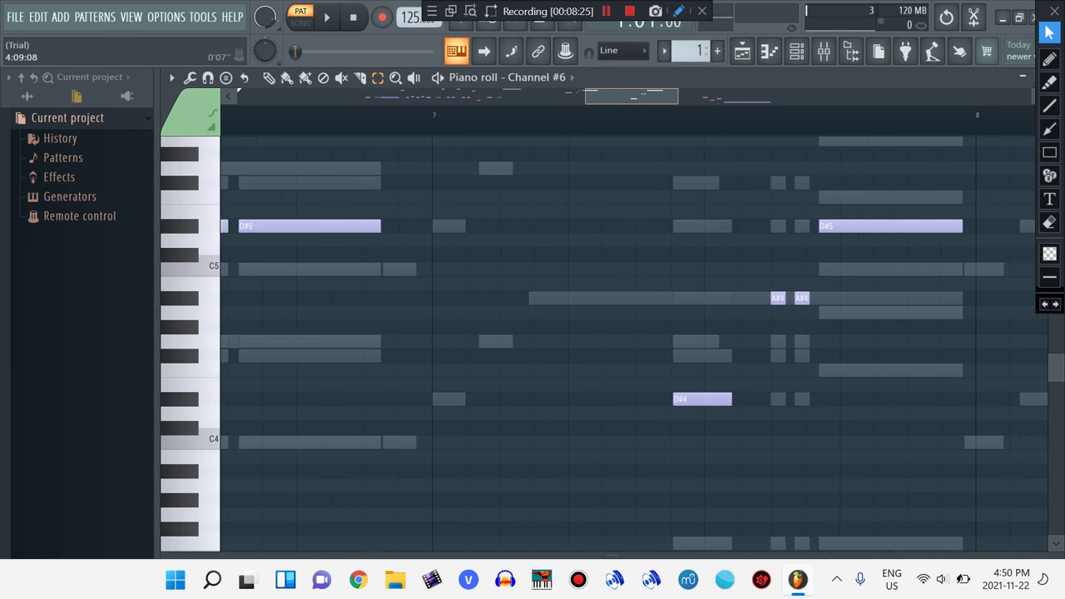
scroll(725, 428, "right", 5)
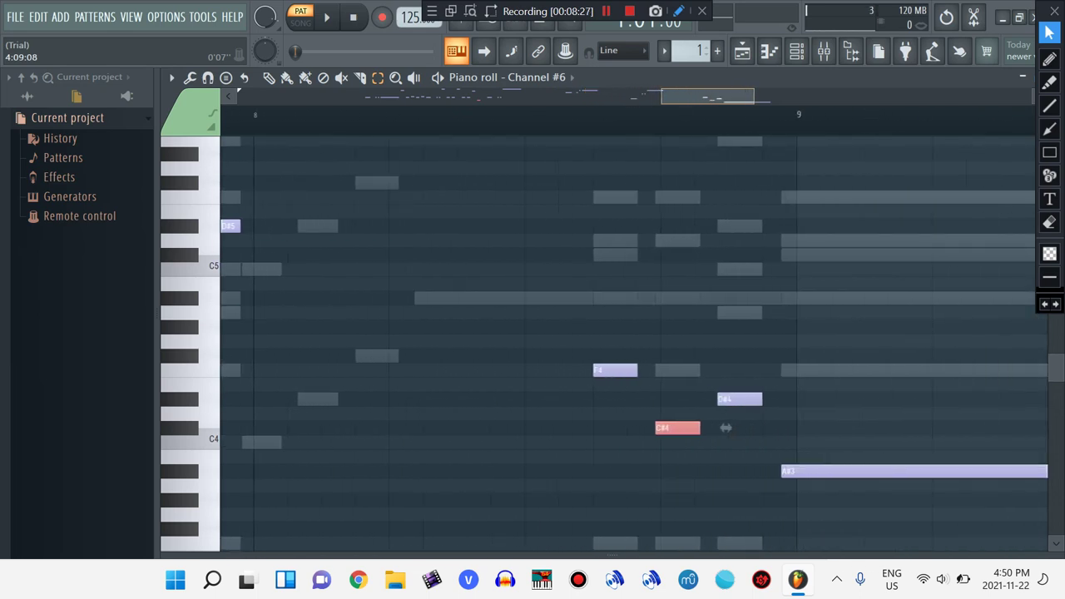
scroll(632, 341, "right", 1)
scroll(633, 341, "down", 1)
scroll(633, 341, "right", 2)
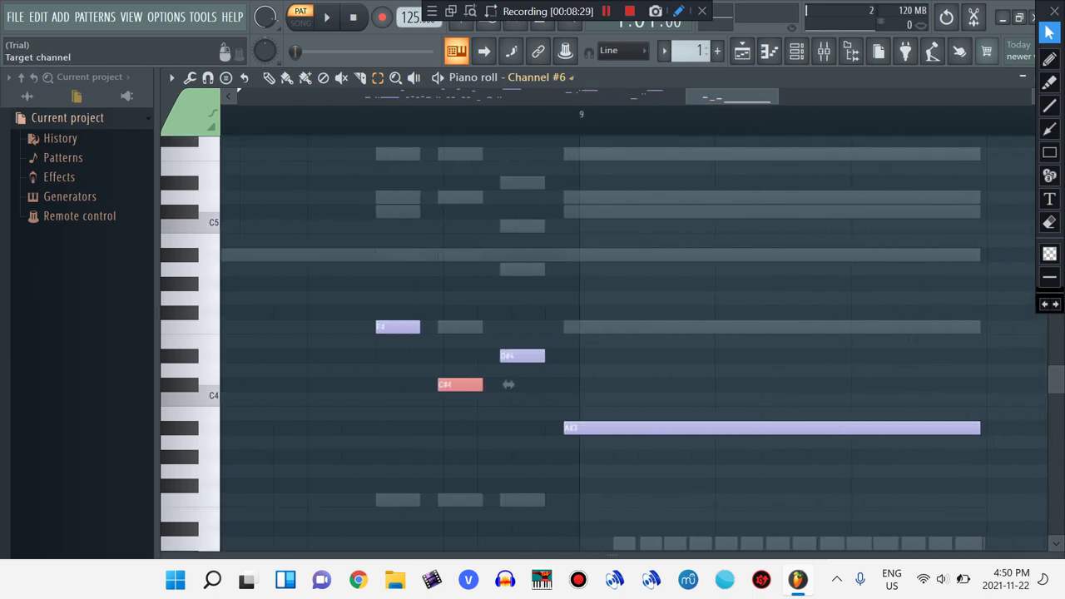
left_click(532, 77)
left_click(532, 190)
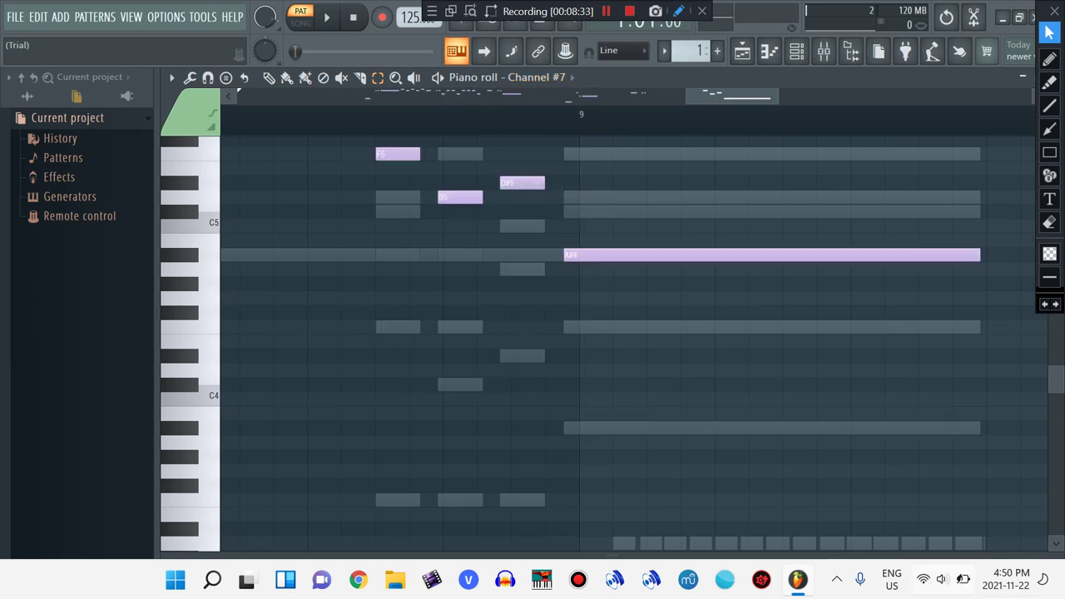
left_click(943, 580)
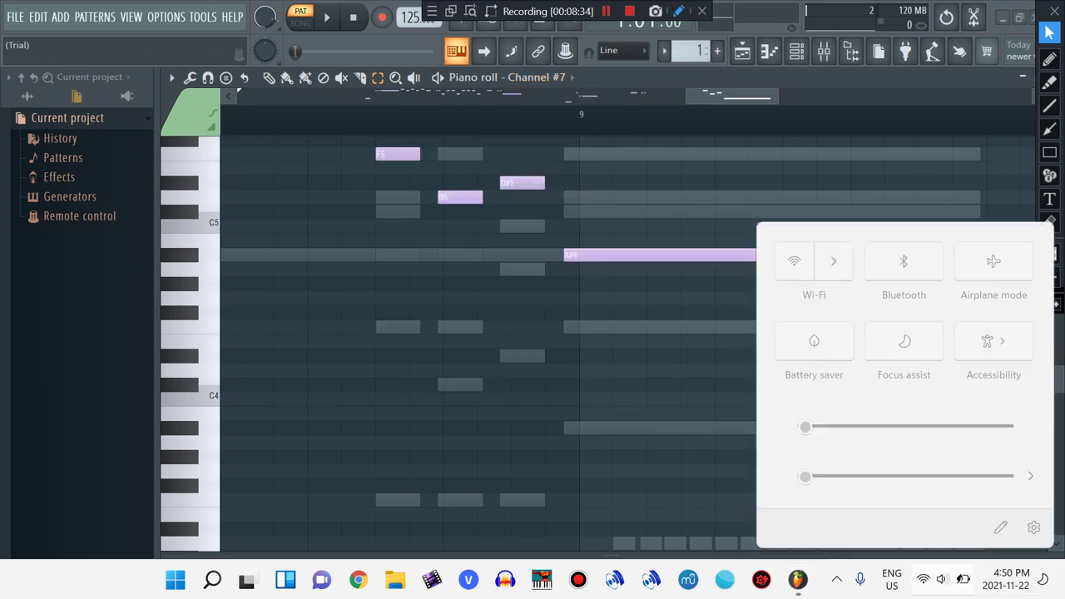
left_click(943, 580)
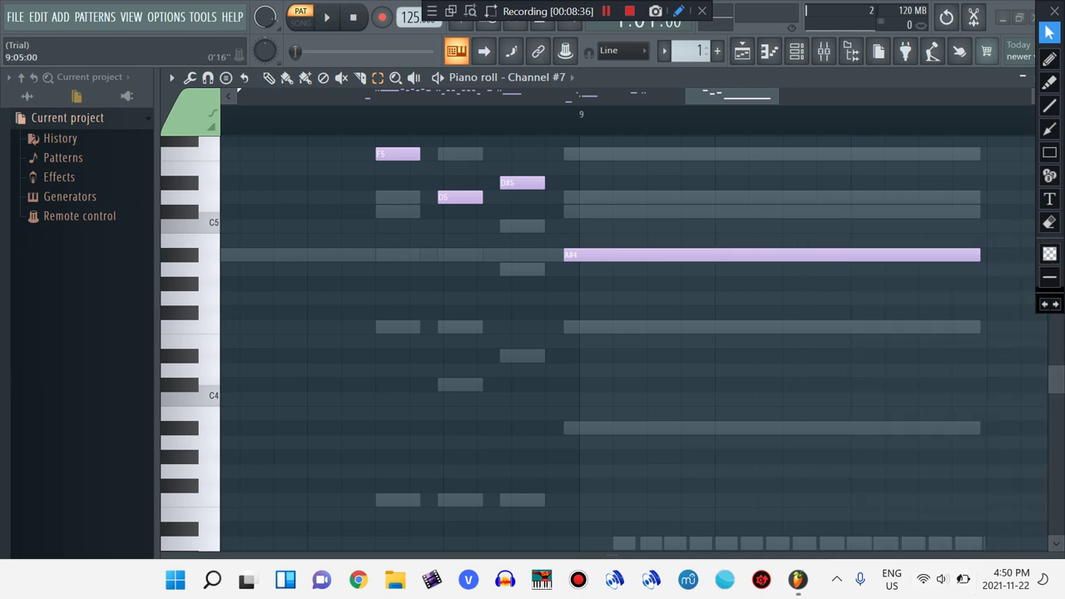
Select all D5 notes in Channel #7 and lower them one semitone to C#5
left_click_drag(732, 96, 347, 95)
scroll(632, 333, "right", 5)
scroll(632, 333, "up", 3)
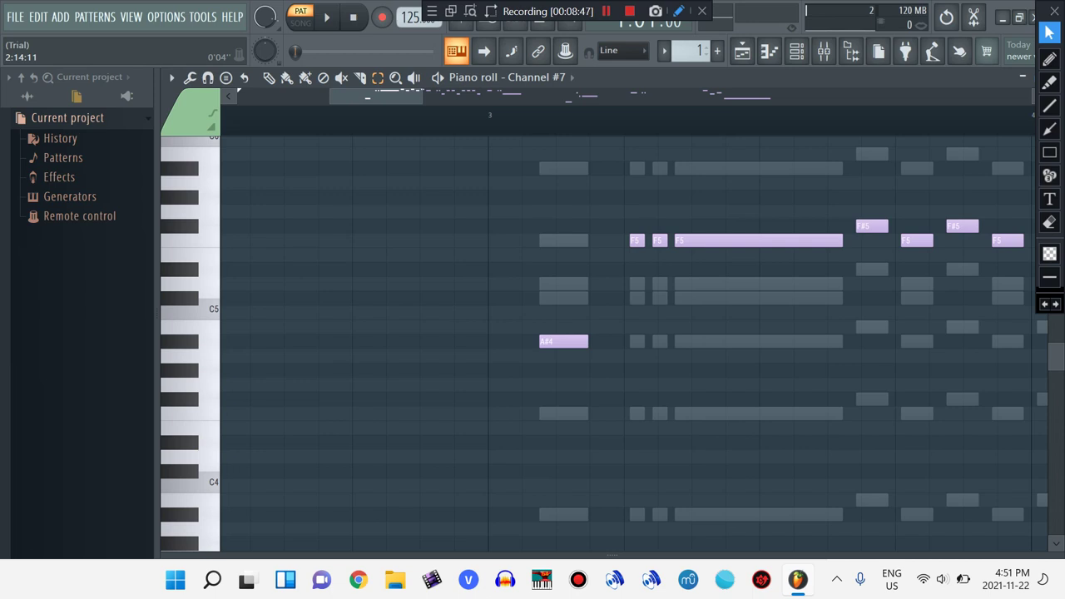
scroll(624, 341, "up", 2)
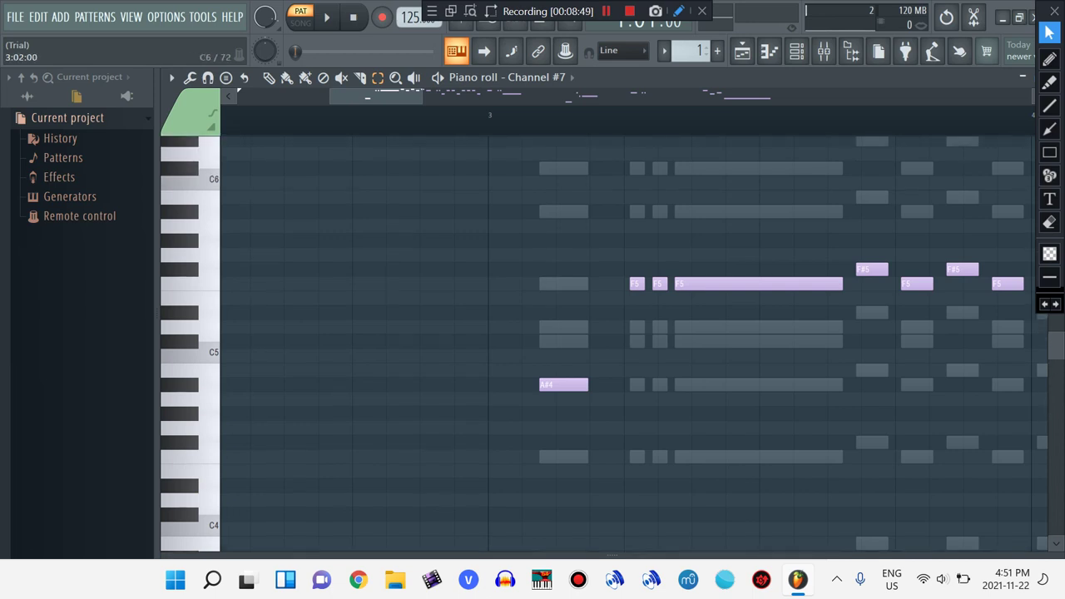
scroll(624, 341, "right", 1)
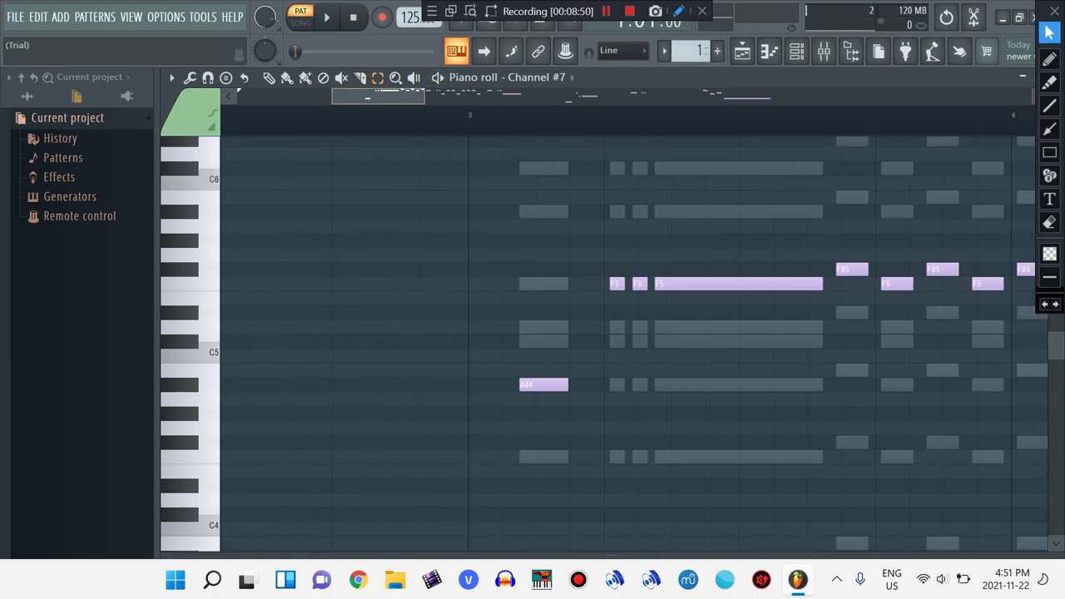
scroll(624, 341, "right", 5)
scroll(624, 341, "right", 5)
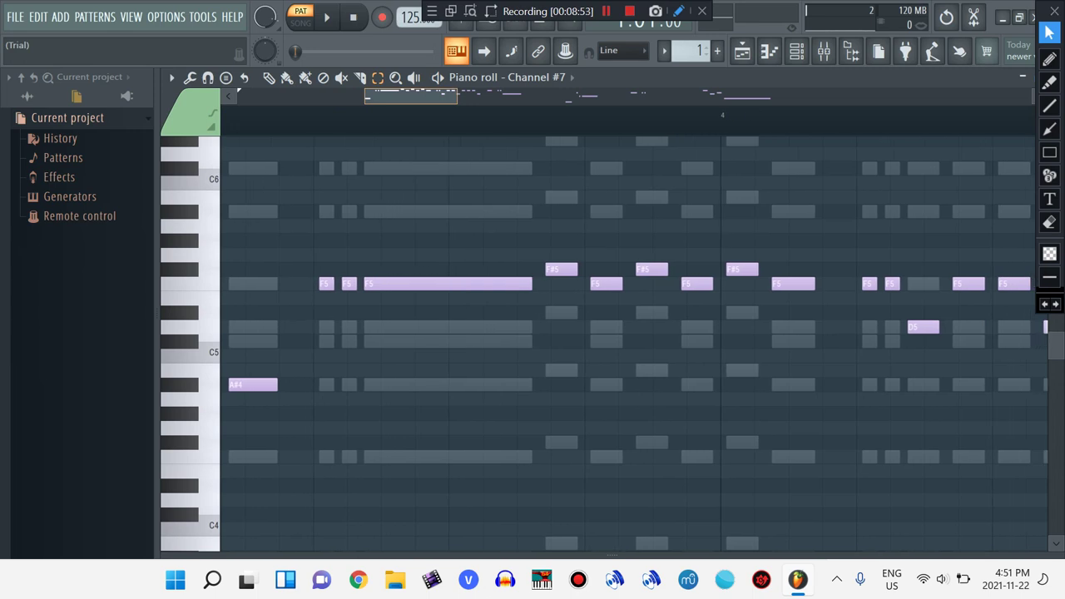
scroll(624, 341, "right", 4)
scroll(624, 341, "right", 8)
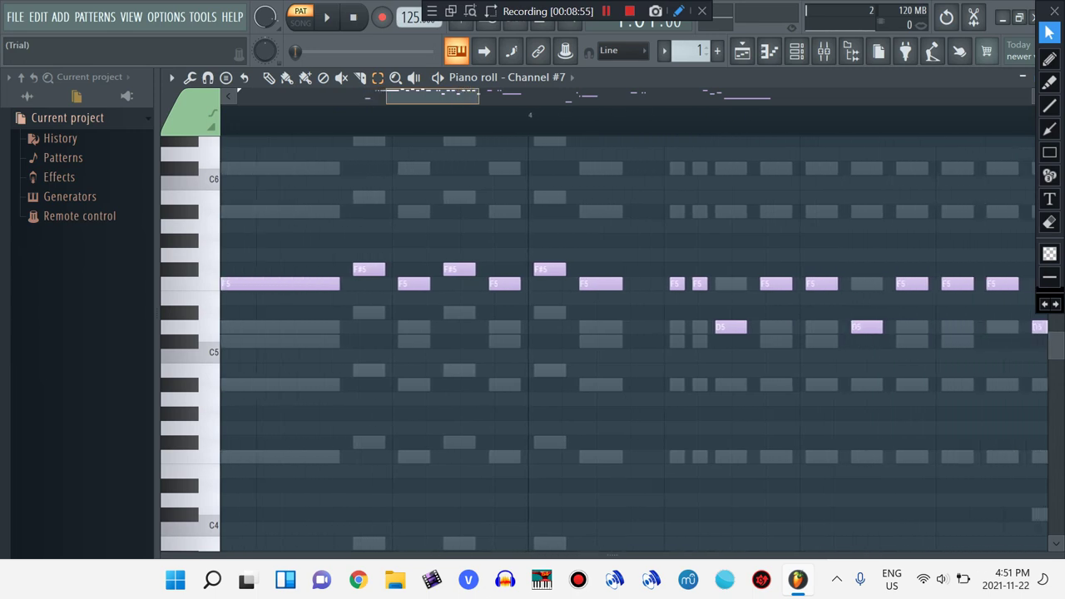
left_click(208, 327, "ctrl")
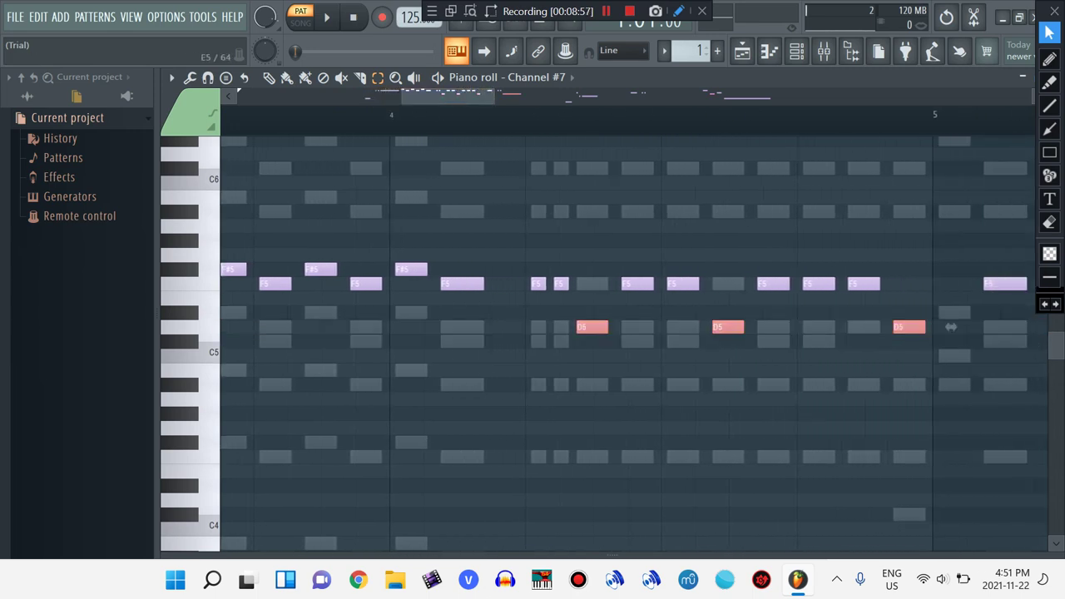
left_click_drag(951, 327, 252, 255)
Lower the G4 note in bar 6 of Channel #7 one semitone to F#4
scroll(557, 182, "up", 2)
left_click(648, 428)
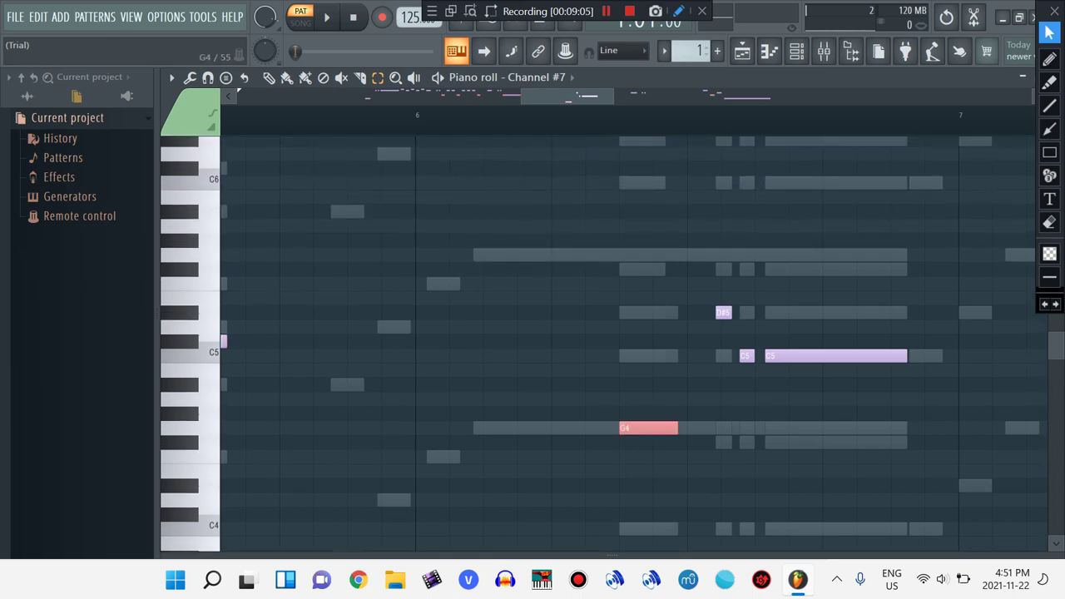
key("shift+Down")
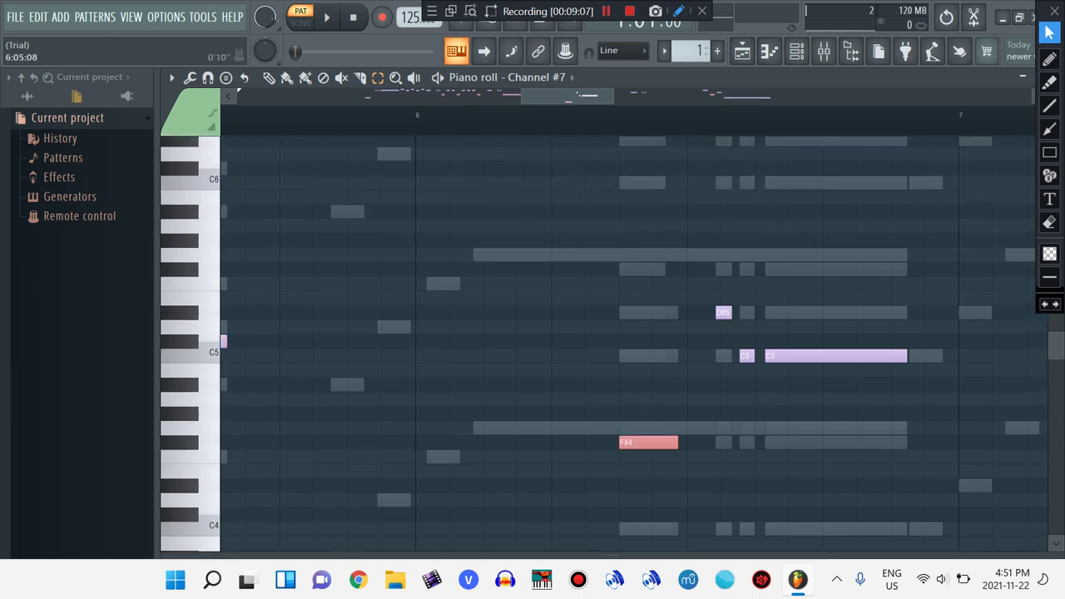
Check the remaining bars of Channel #7 through bar 9 and switch the piano roll to Channel #8
left_click_drag(567, 96, 747, 96)
left_click(541, 77)
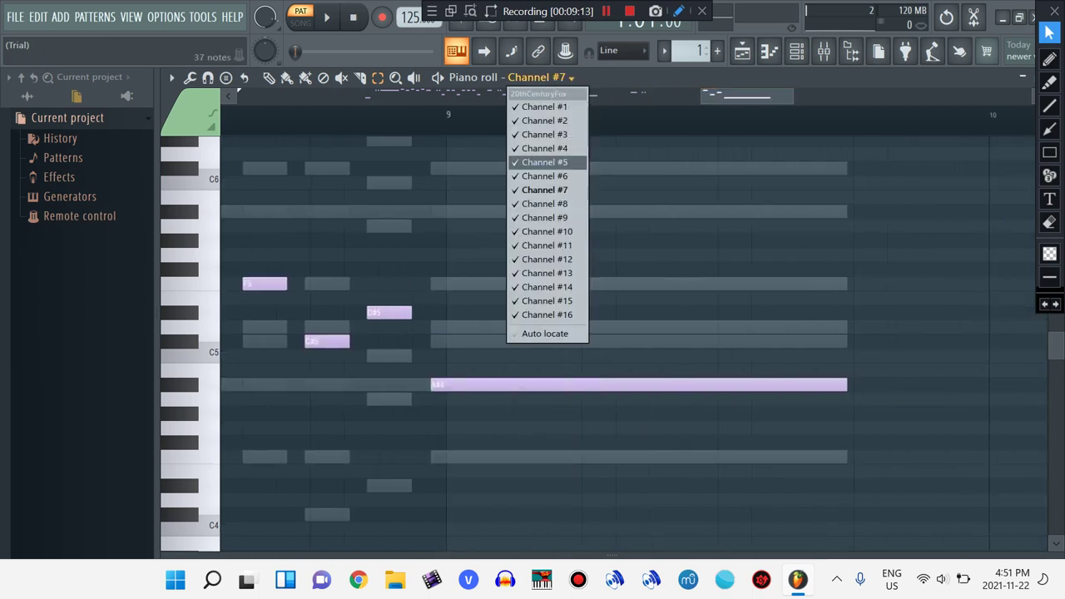
left_click(545, 204)
Check the Channel #8 notes around bar 9 and switch the piano roll to Channel #9
left_click_drag(747, 96, 716, 95)
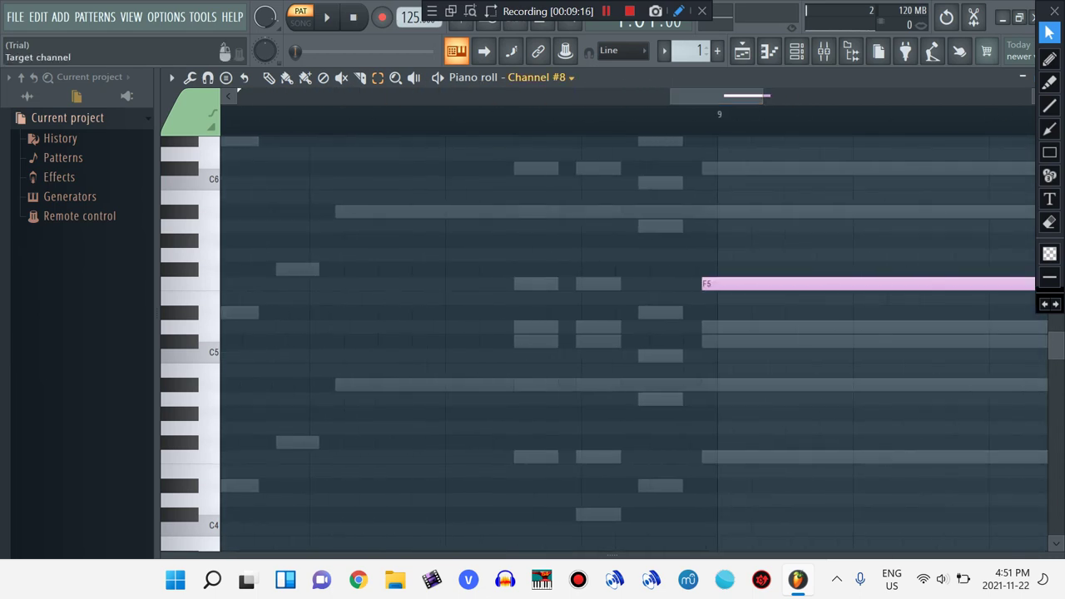
left_click(545, 76)
left_click(545, 218)
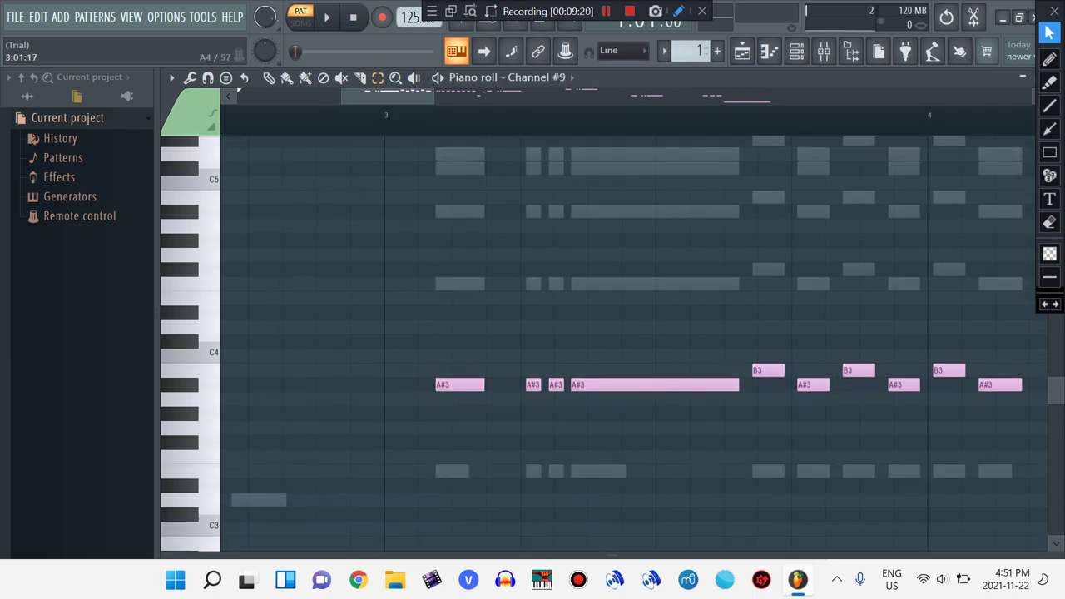
Check the Channel #9 notes from bar 3 through bar 9 and switch the piano roll to Channel #10
scroll(633, 343, "right", 5)
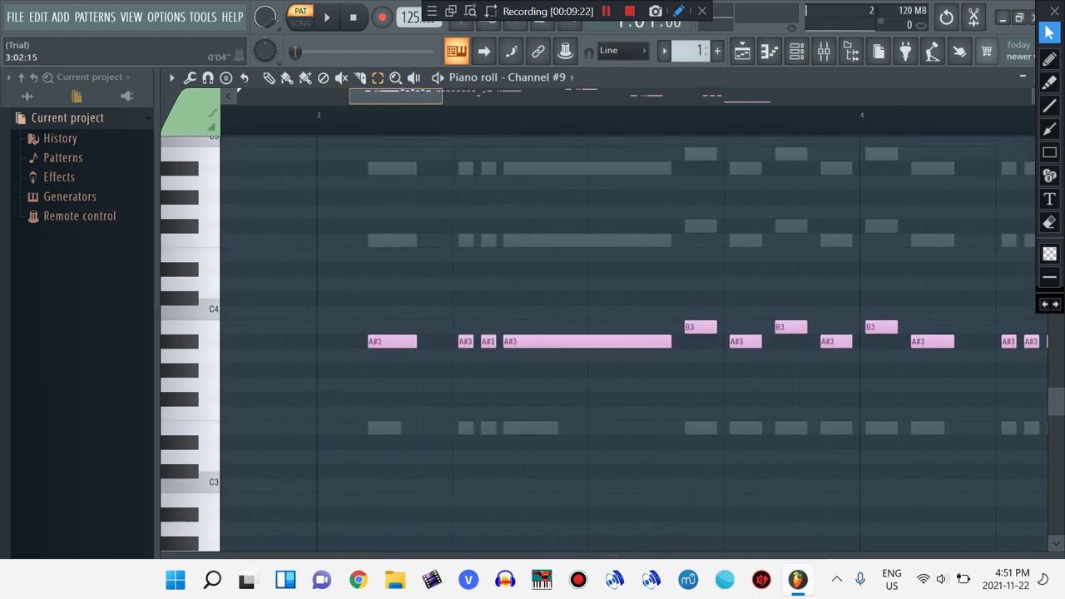
scroll(624, 333, "right", 3)
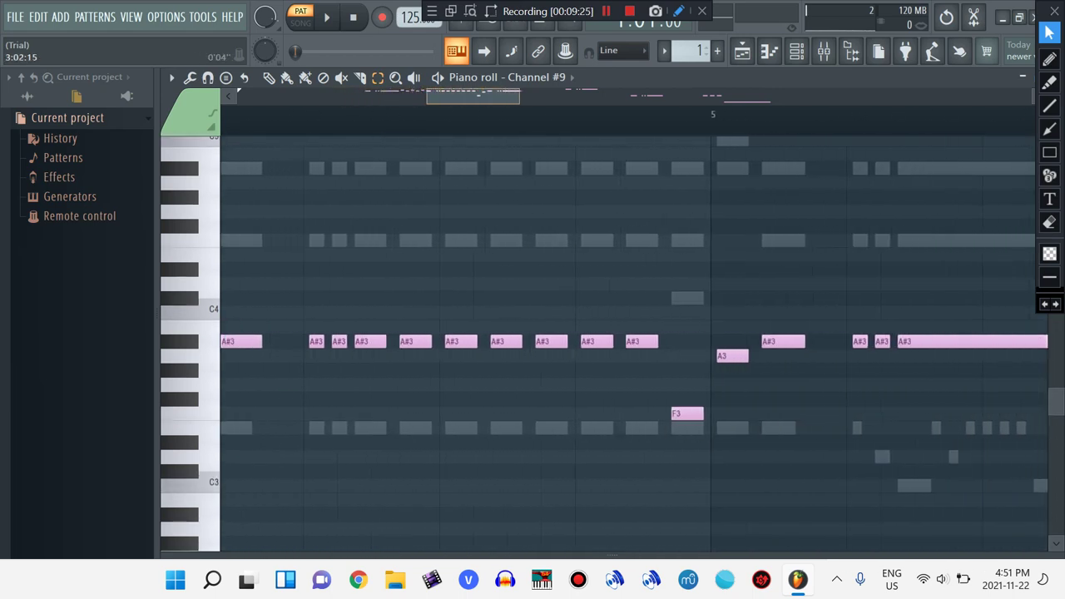
scroll(624, 333, "right", 20)
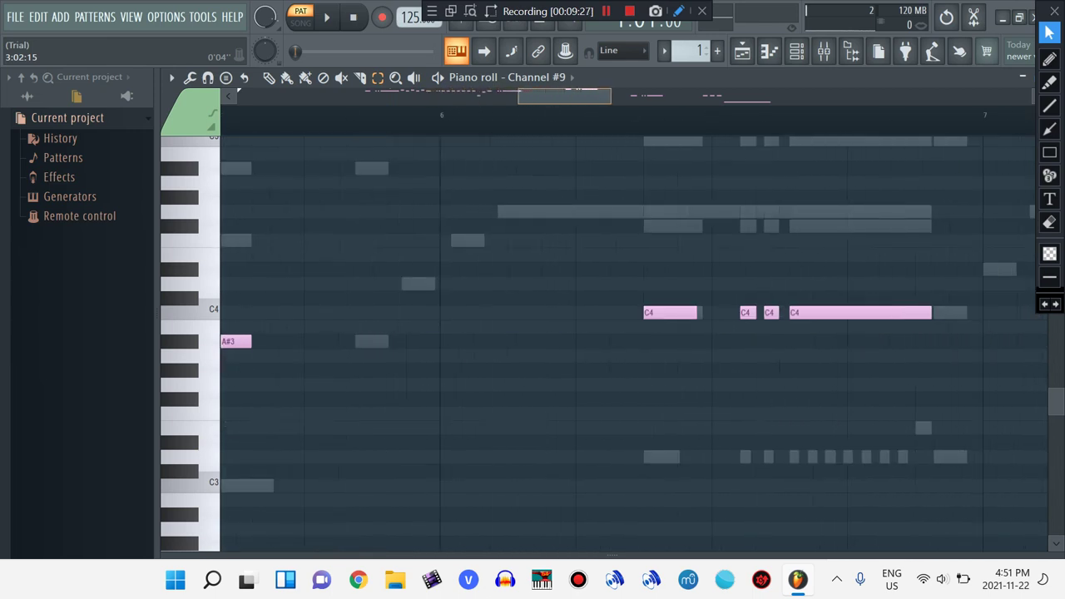
scroll(624, 332, "right", 20)
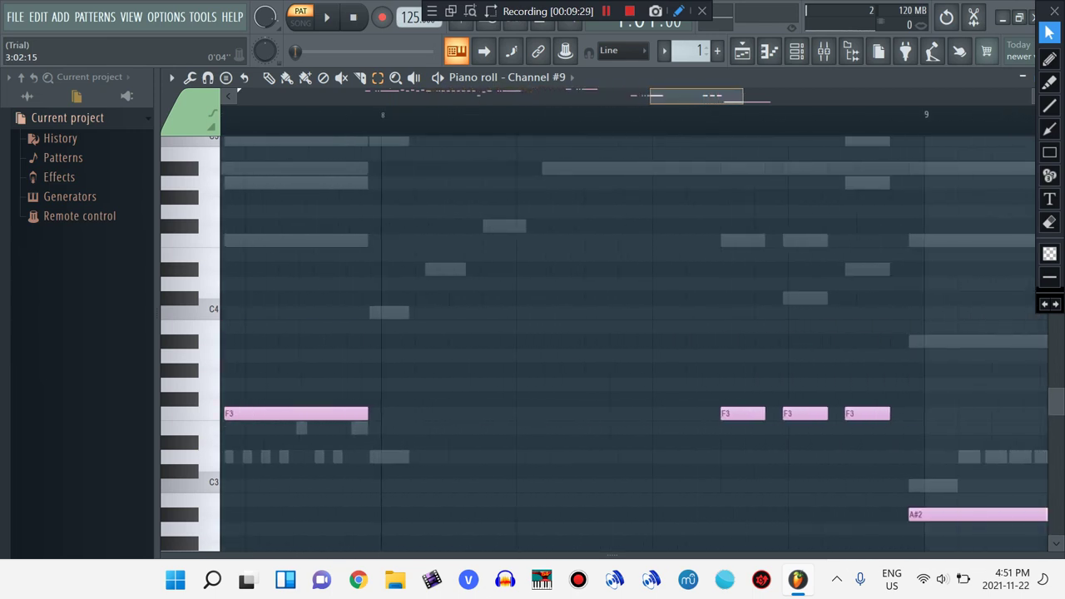
scroll(624, 332, "right", 4)
scroll(624, 333, "down", 2)
left_click(539, 77)
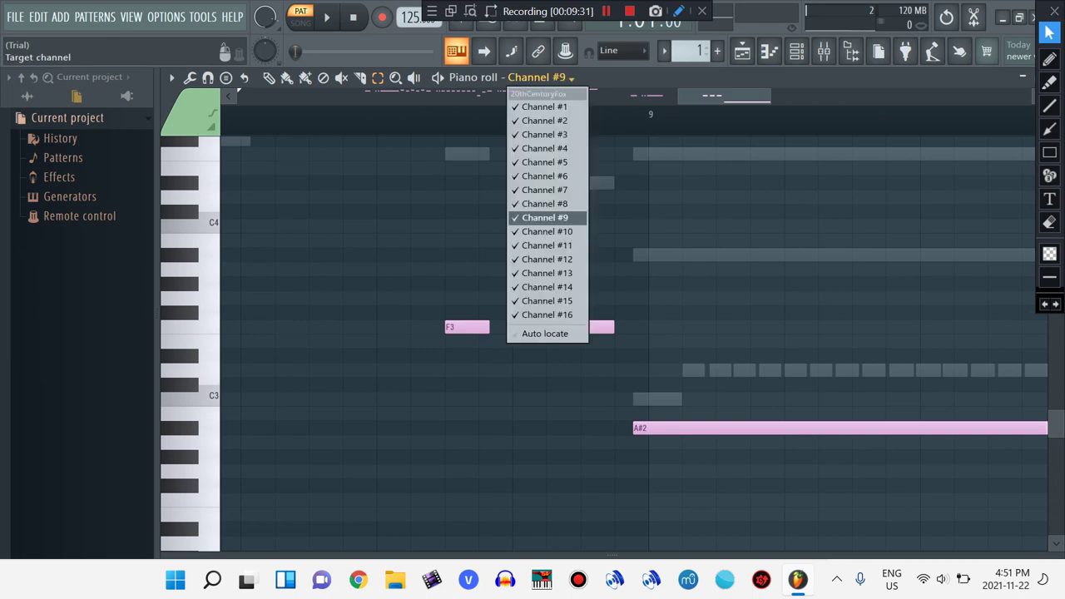
left_click(546, 232)
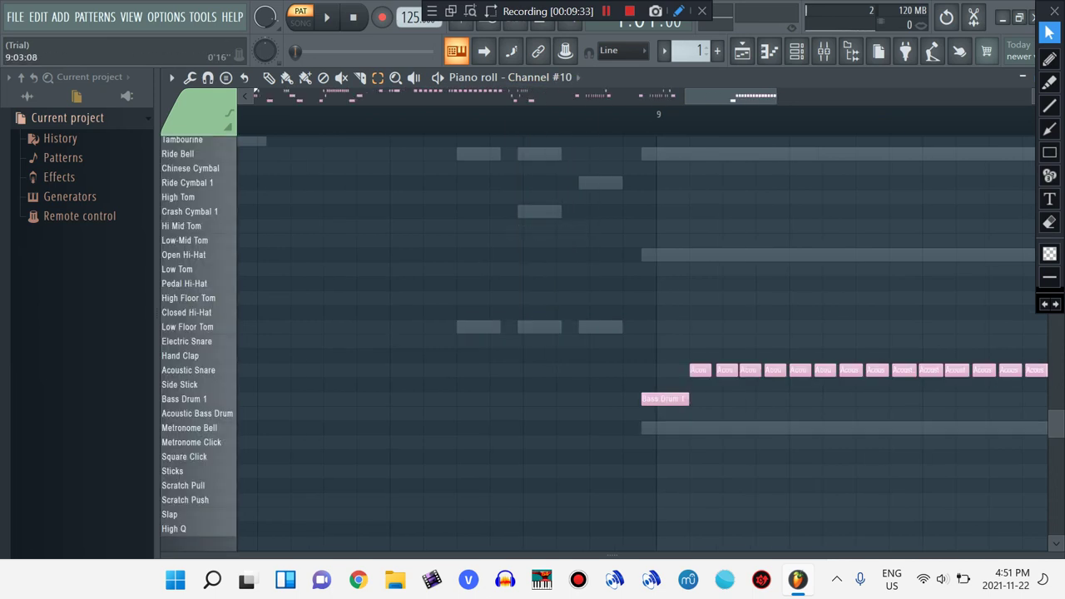
Switch to Channel #11 and lower its D6 note in bar 5 to C#6 and its G6 notes in bars 6 and 7 to F#6
left_click(540, 77)
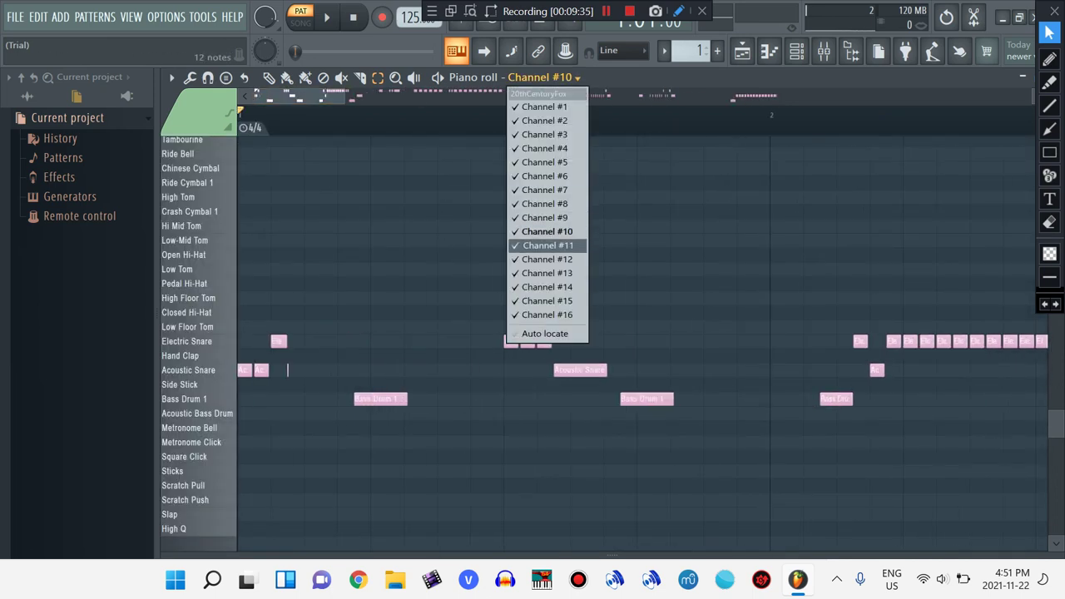
left_click(548, 246)
left_click_drag(303, 96, 565, 95)
scroll(548, 352, "up", 3)
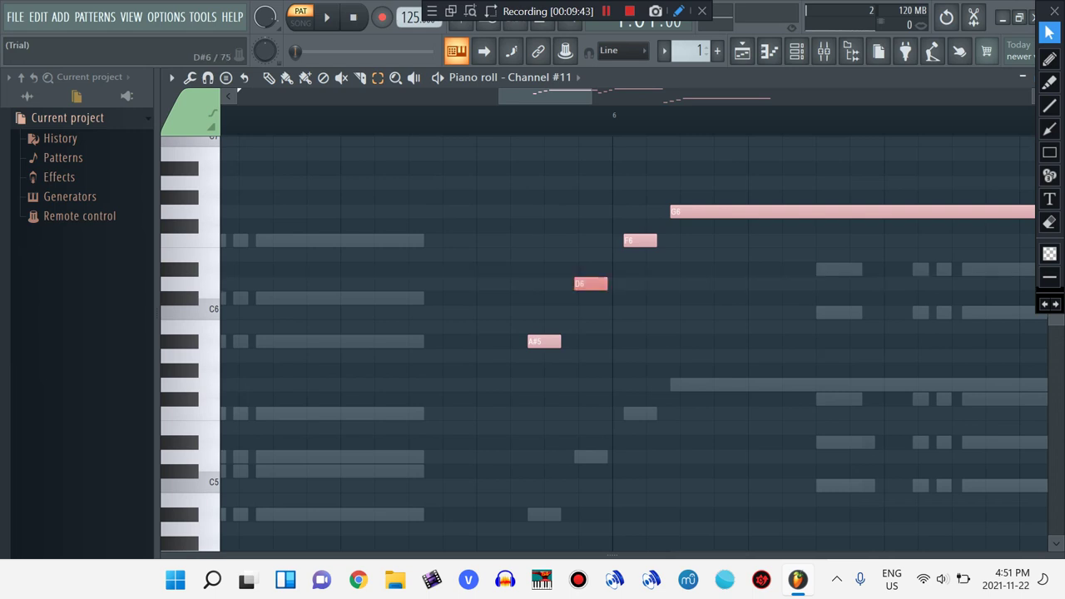
key("shift+Down")
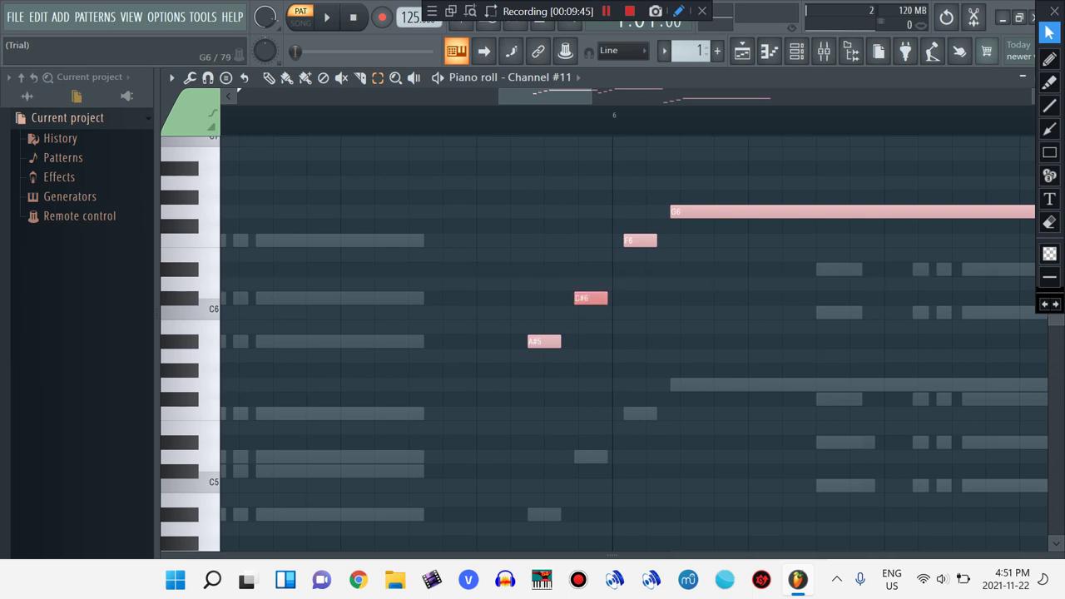
key("shift+Down")
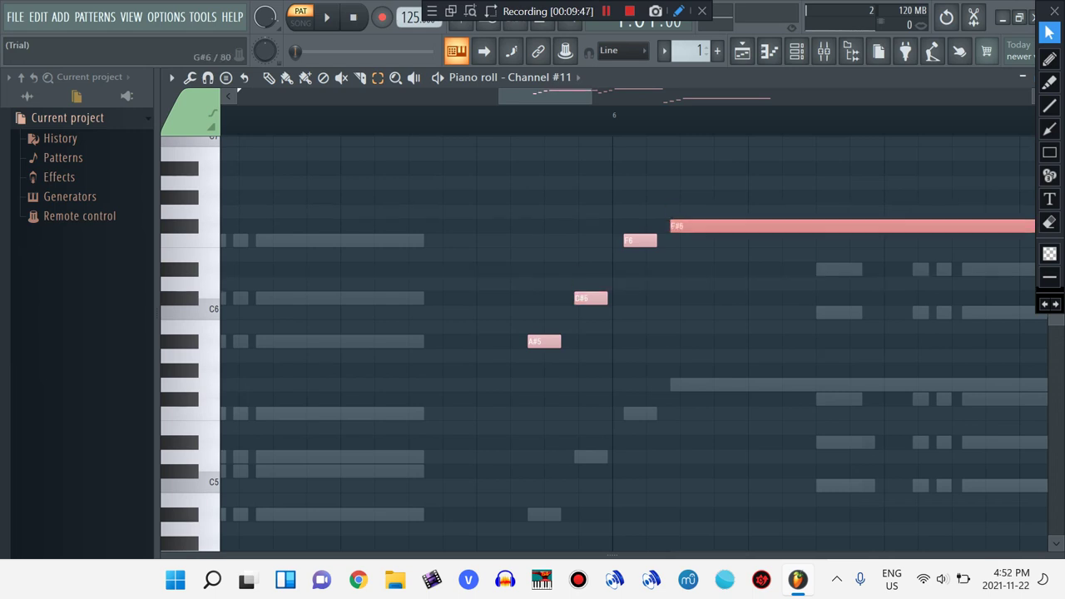
Check the Channel #11 notes from bar 6 through bar 9 and switch the piano roll to Channel #12
left_click_drag(536, 96, 578, 95)
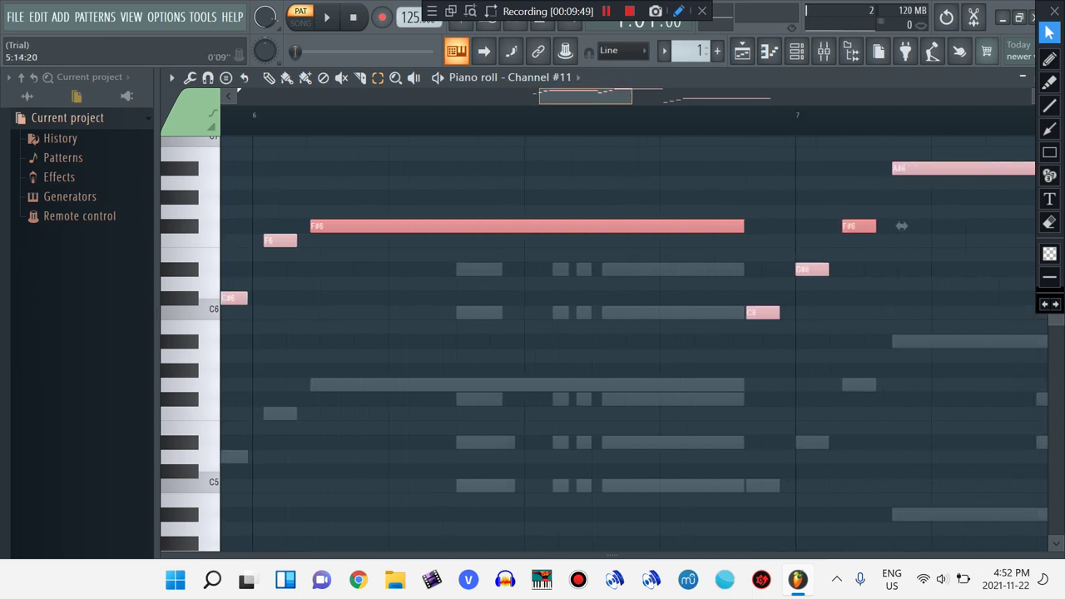
scroll(624, 321, "right", 3)
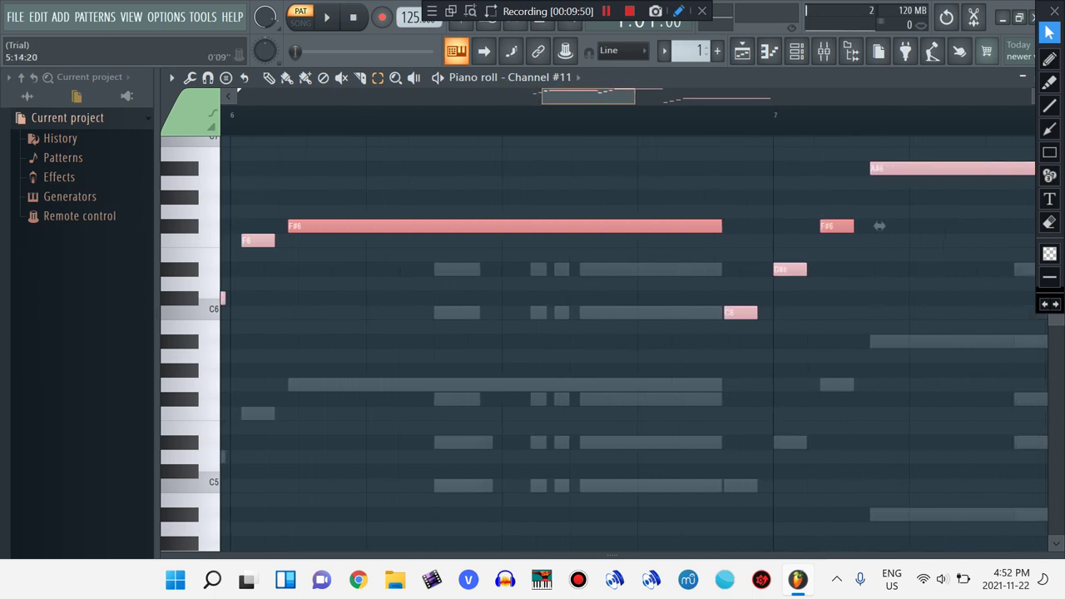
scroll(639, 225, "right", 7)
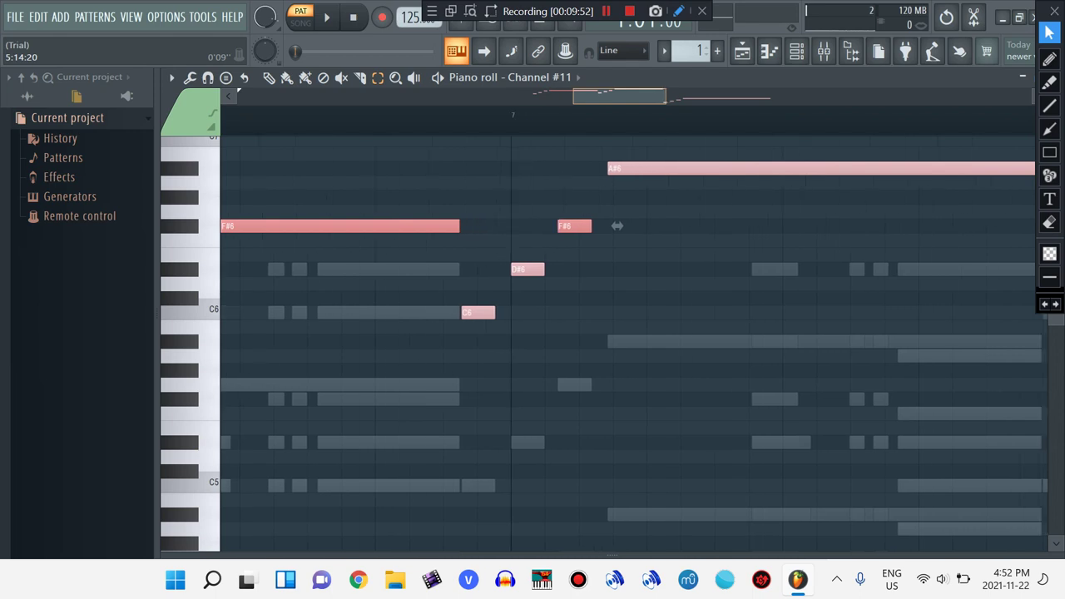
scroll(638, 226, "down", 3)
scroll(639, 333, "down", 3)
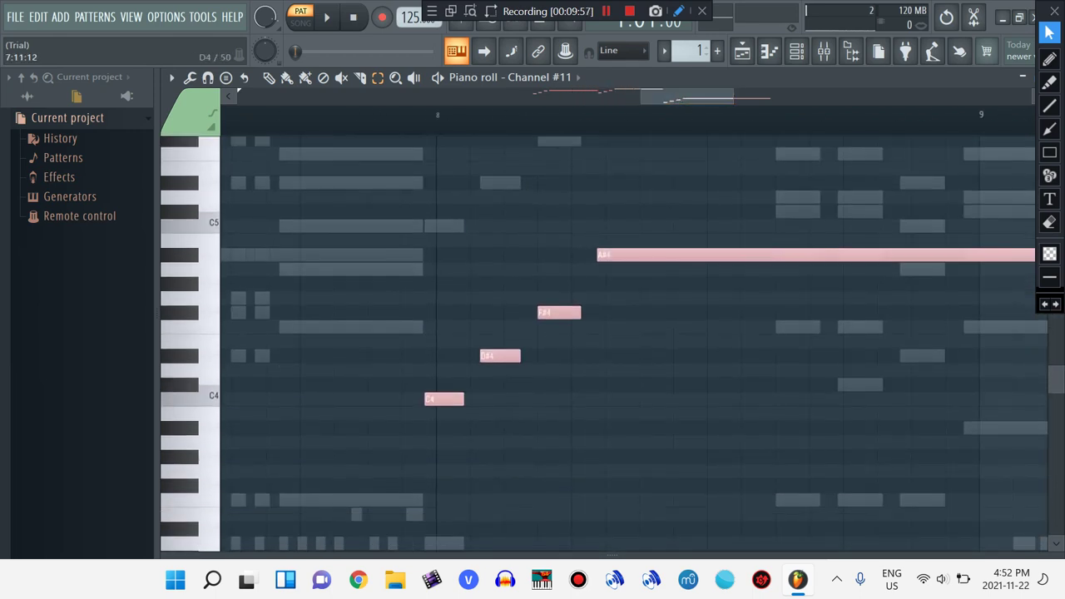
scroll(632, 333, "left", 5)
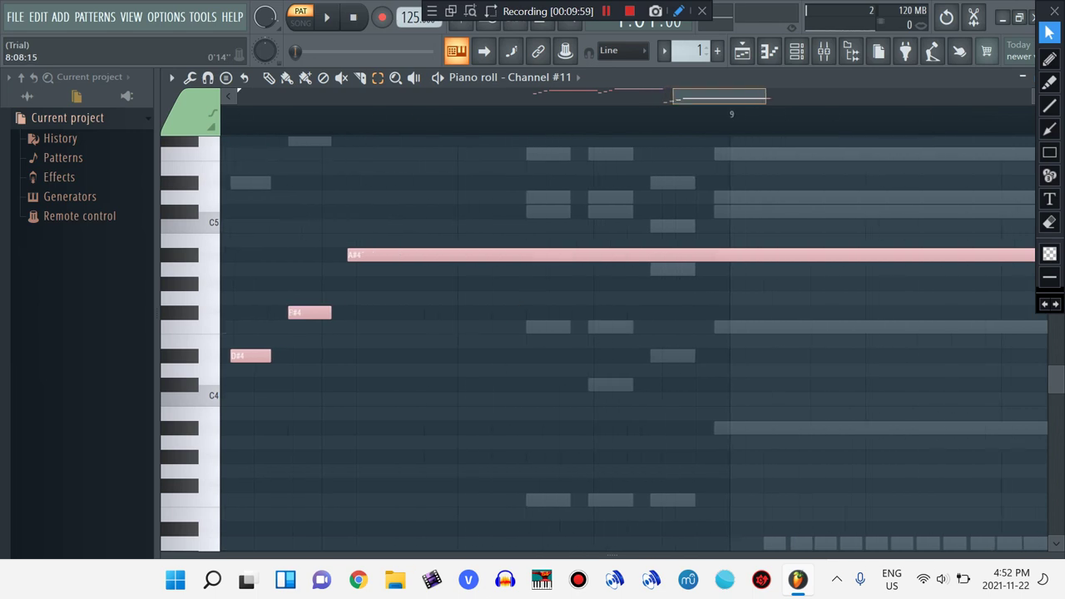
left_click(539, 77)
left_click(546, 259)
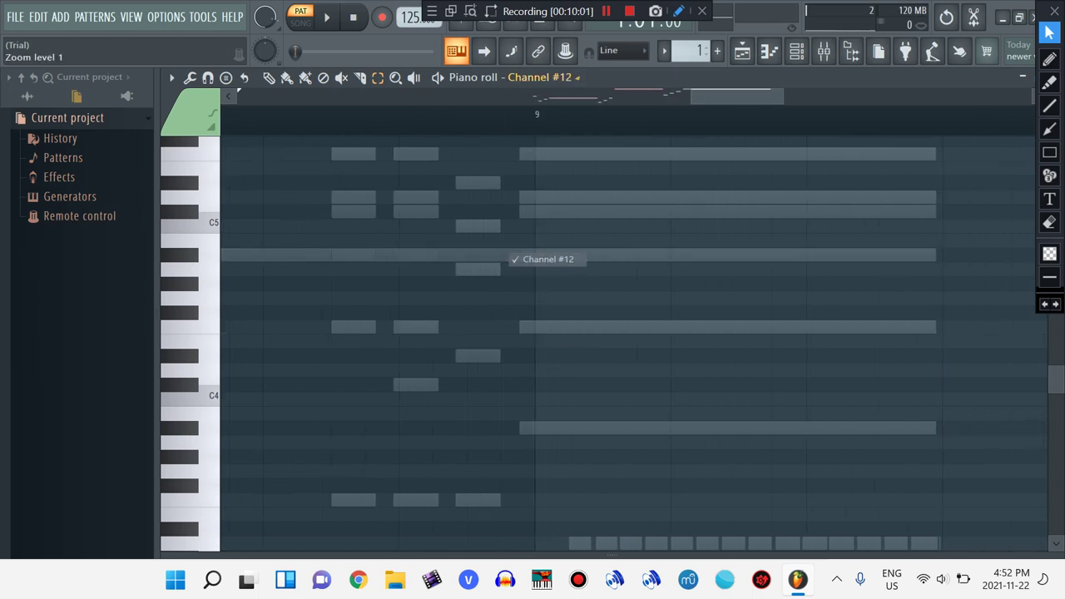
Lower the D4 note in bar 5 of Channel #12 to C#4 and the long G4 note in bar 6 to F#4
scroll(632, 332, "up", 1)
left_click_drag(610, 414, 611, 428)
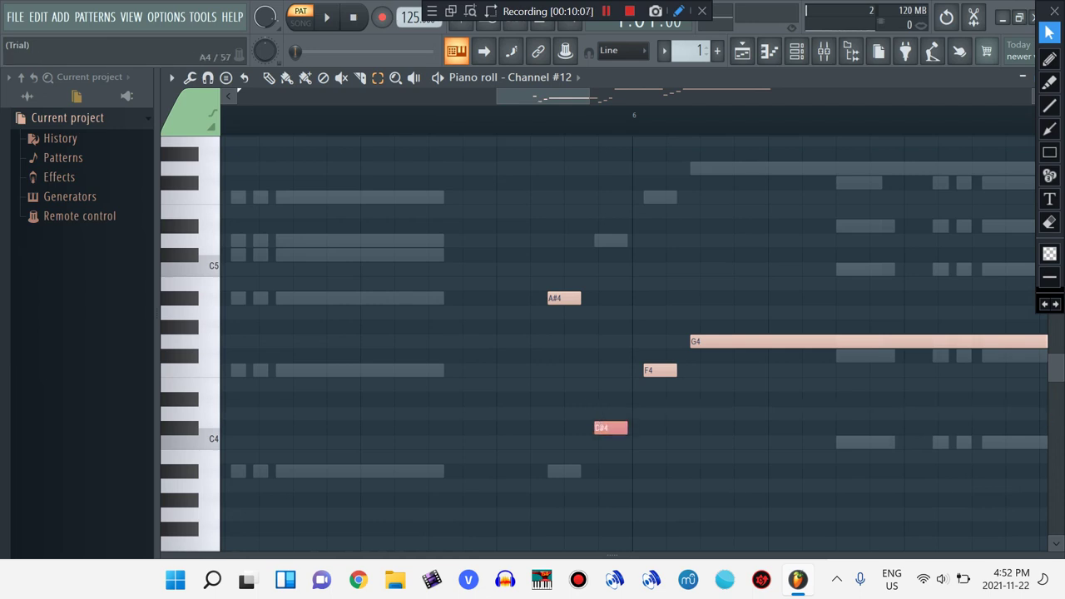
left_click(708, 341)
key("shift+Down")
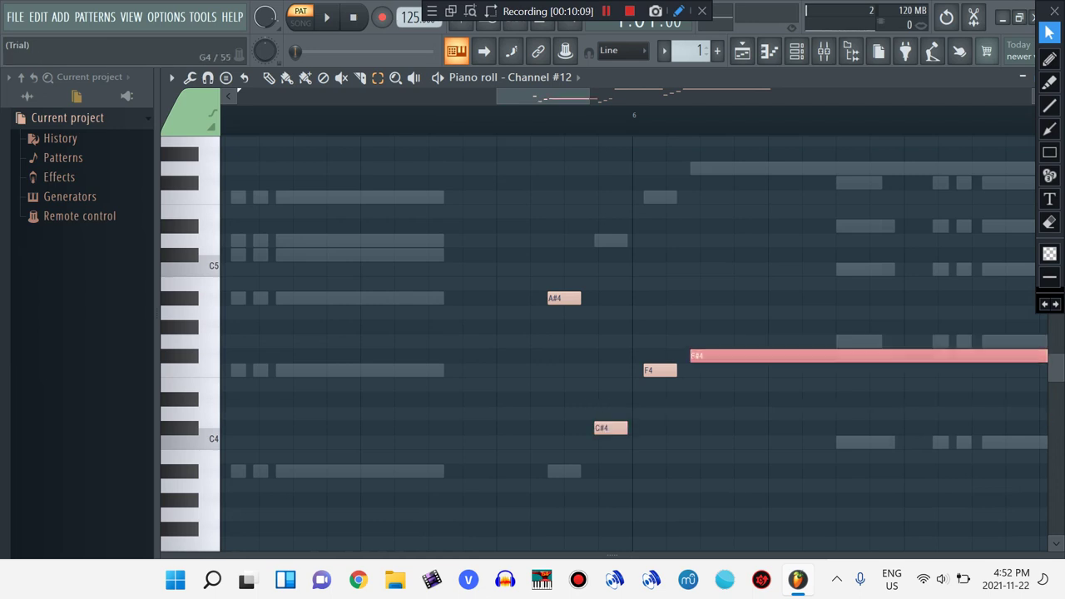
Check the remaining bars of Channel #12 through bar 9 and switch the piano roll to Channel #13
left_click_drag(543, 96, 551, 96)
left_click_drag(941, 355, 211, 422)
scroll(814, 350, "down", 2)
scroll(776, 312, "up", 3)
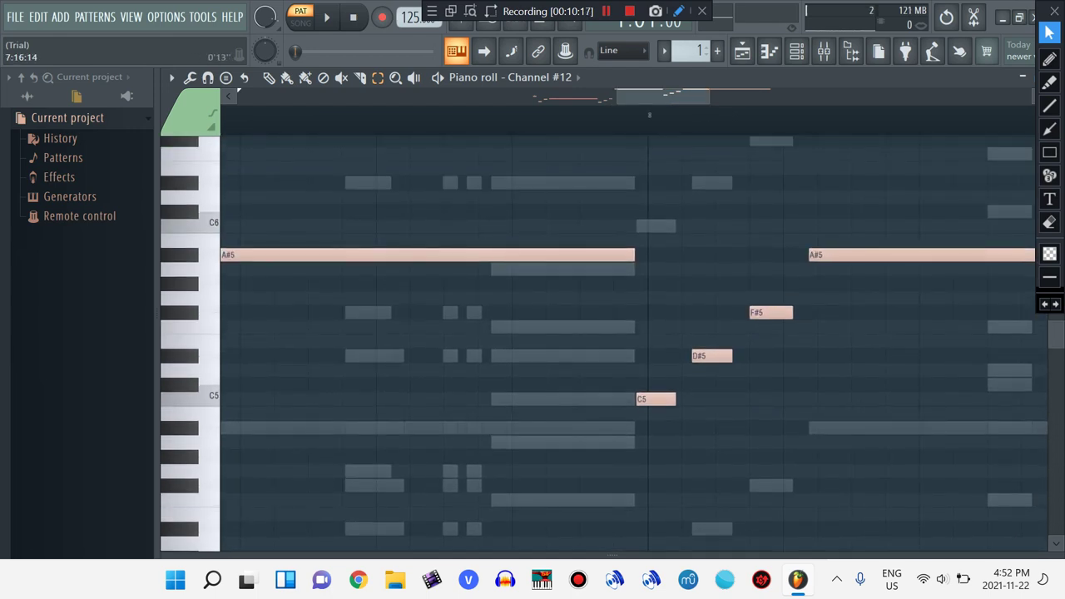
left_click_drag(663, 95, 688, 96)
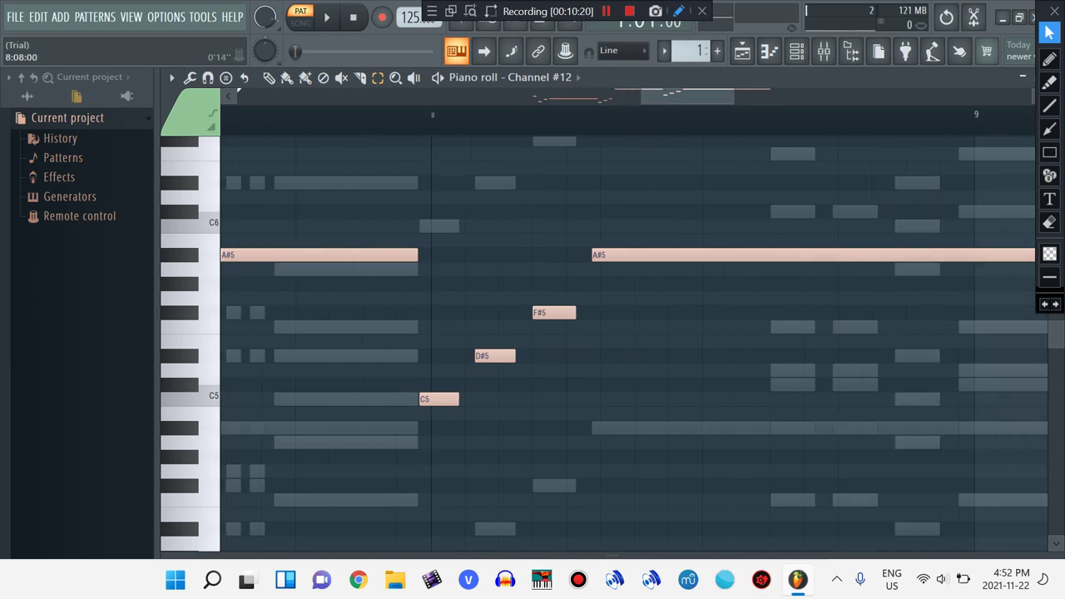
left_click(540, 77)
left_click(547, 272)
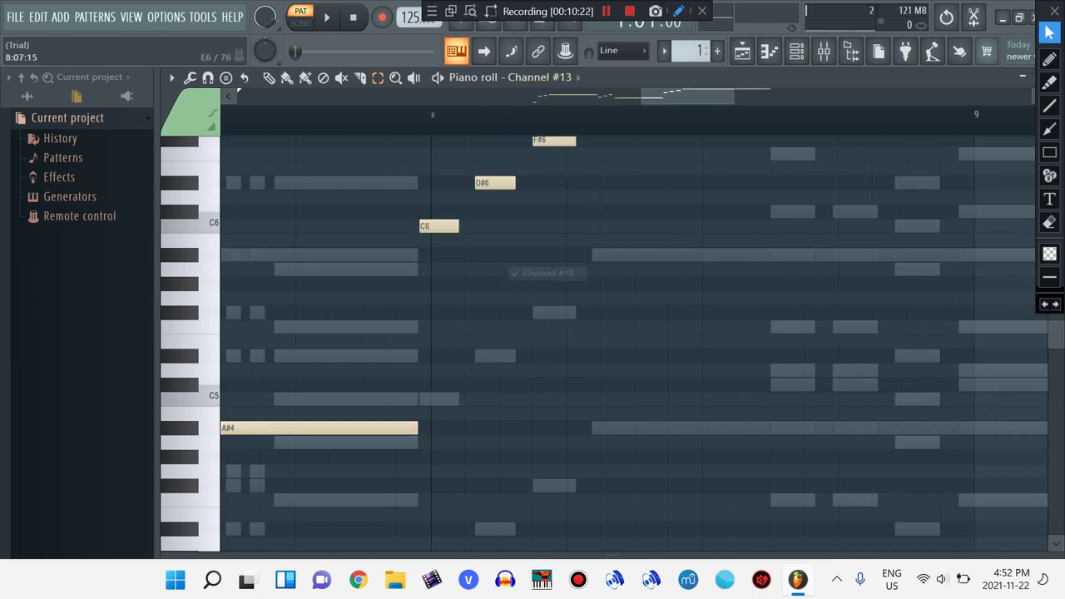
left_click_drag(678, 96, 543, 96)
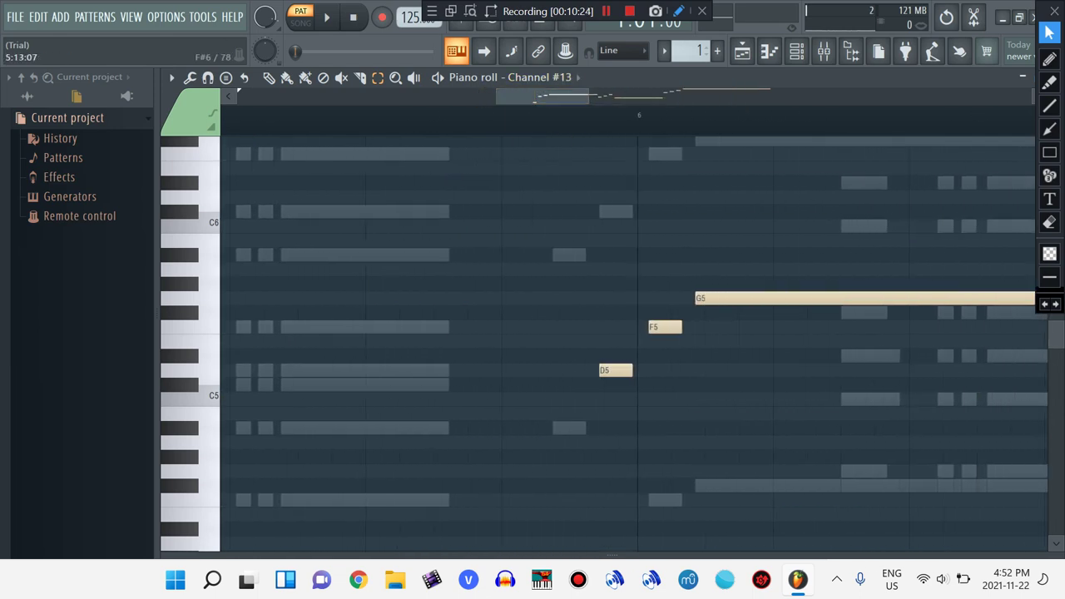
Lower the D5 note in bar 5 of Channel #13 to C#5 and the G5 notes in bars 6 and 7 to F#5
key("shift+Down")
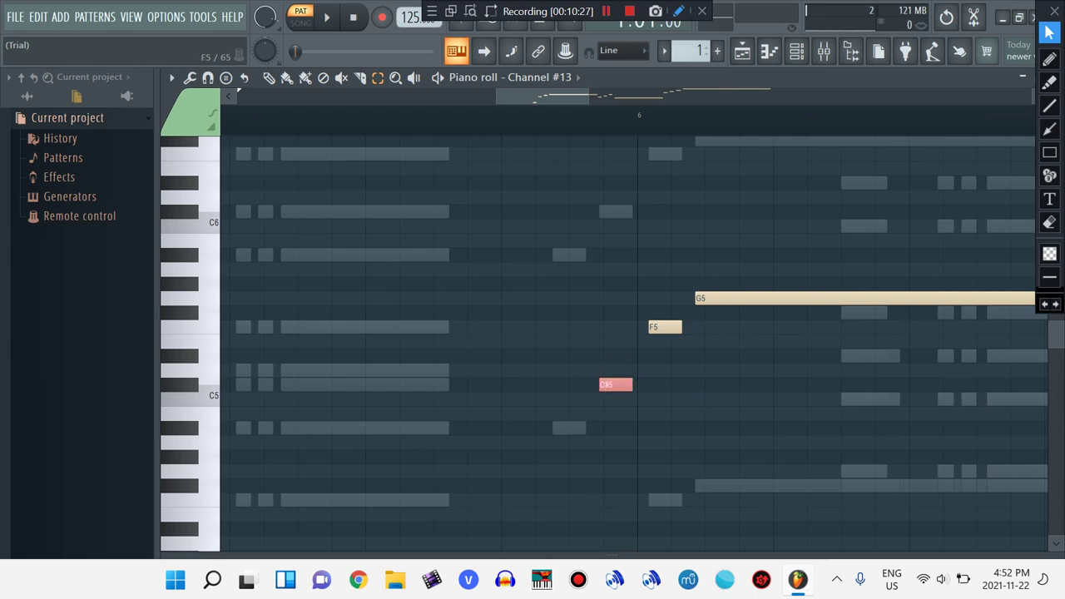
left_click(864, 298)
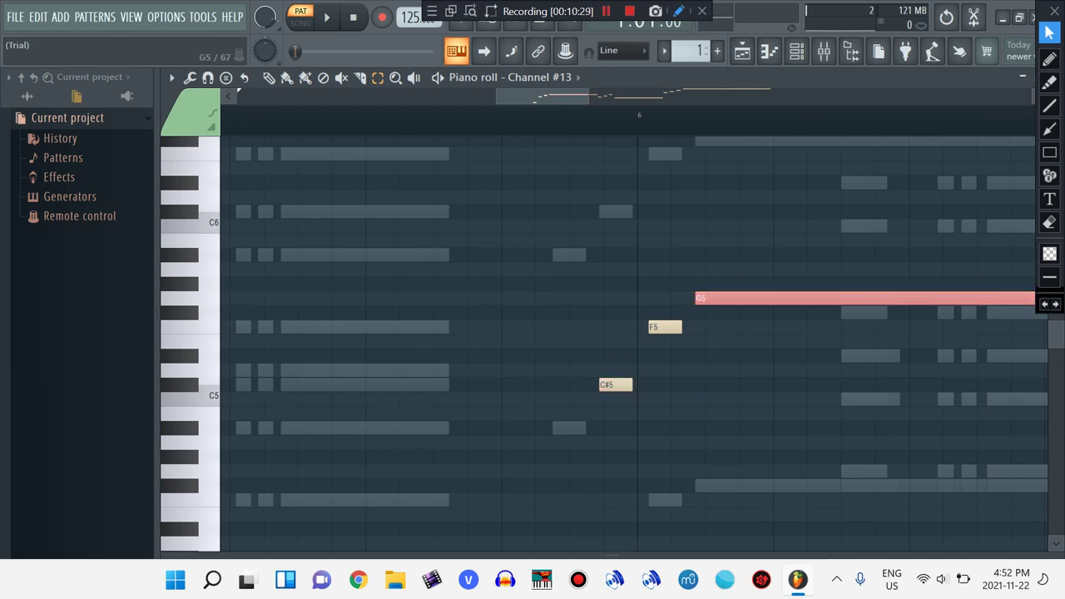
key("shift+Down")
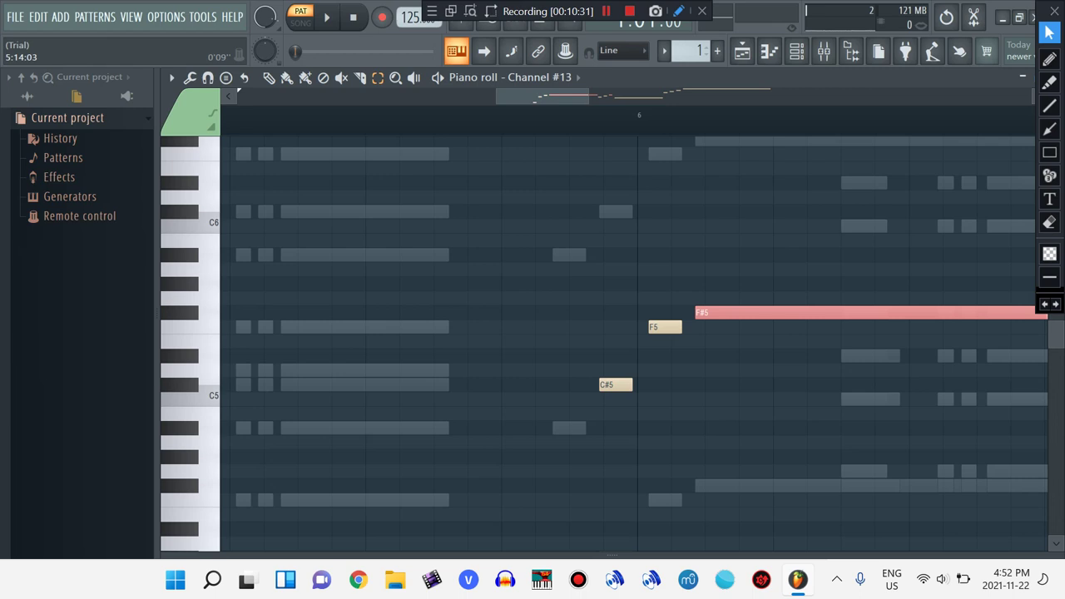
Check the Channel #13 notes from bar 6 through bar 8 for any remaining D or G notes
scroll(925, 312, "right", 1)
scroll(926, 312, "right", 1)
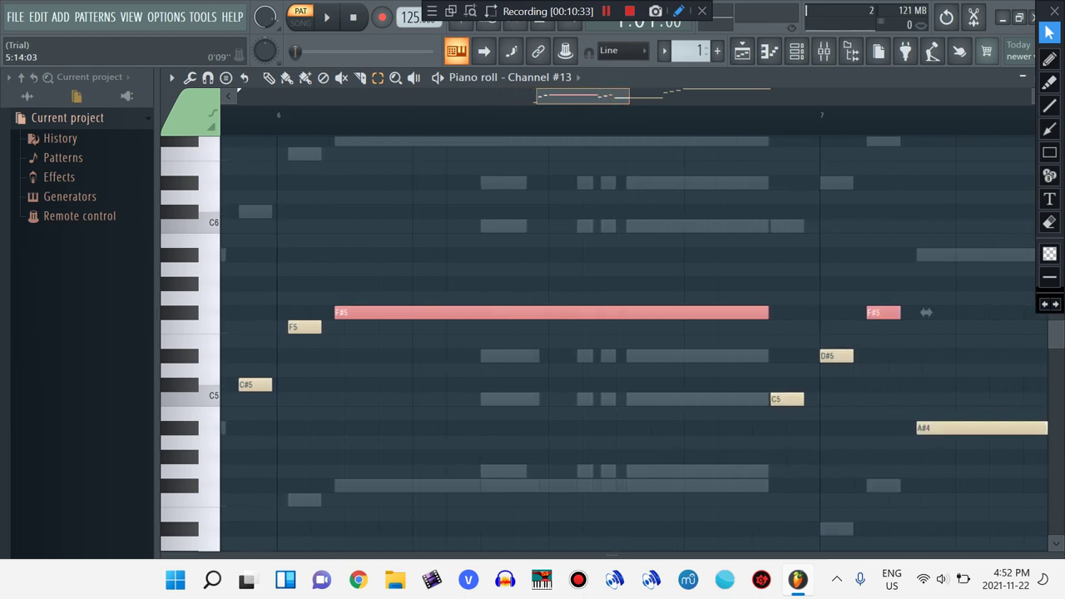
scroll(926, 312, "right", 3)
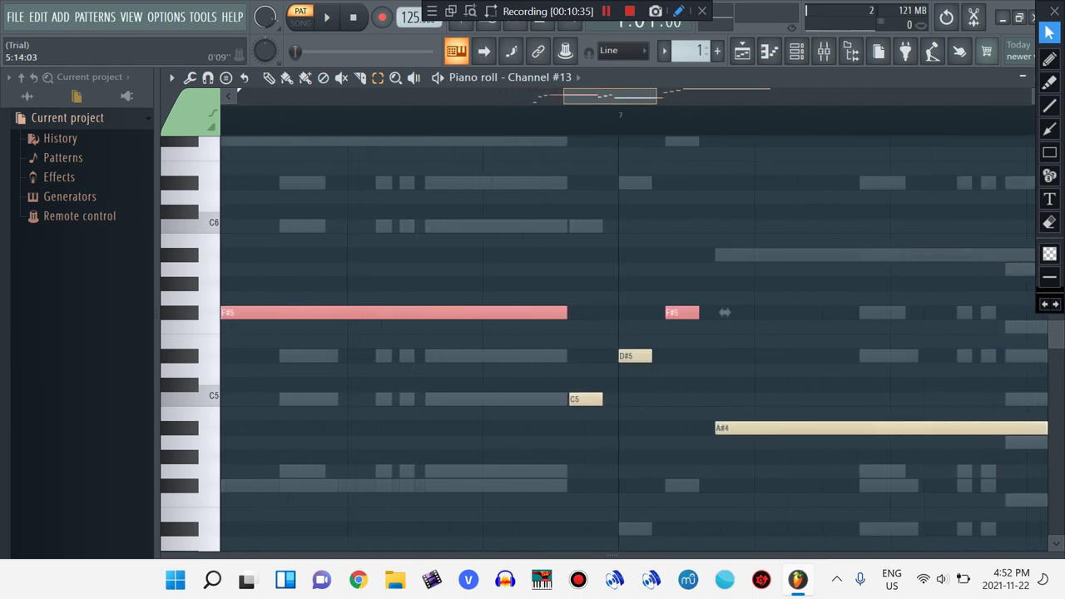
scroll(725, 312, "right", 4)
scroll(422, 312, "up", 1)
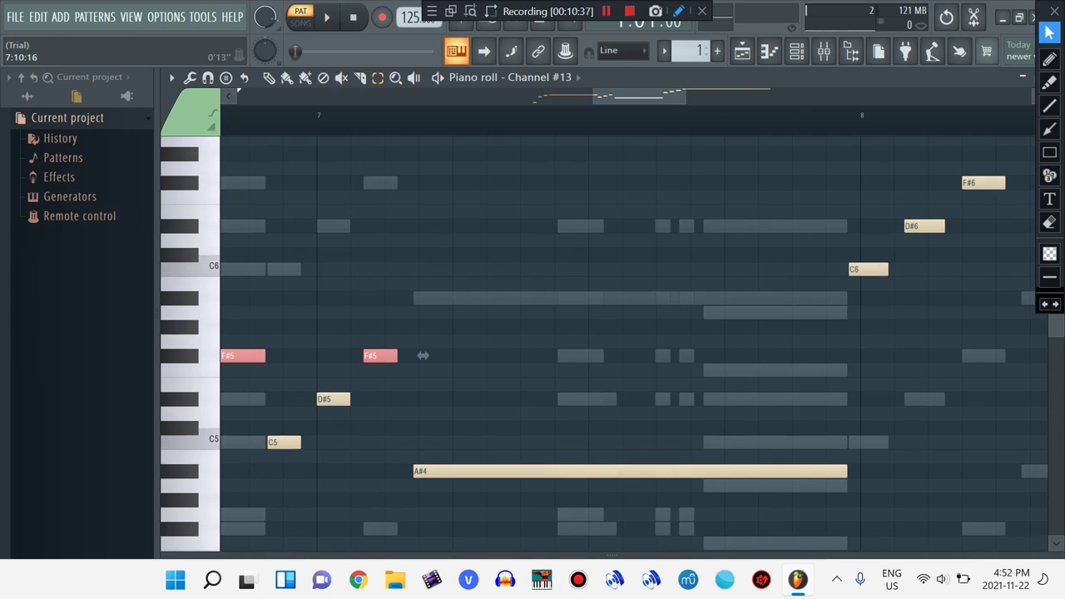
scroll(423, 356, "right", 3)
scroll(240, 356, "up", 1)
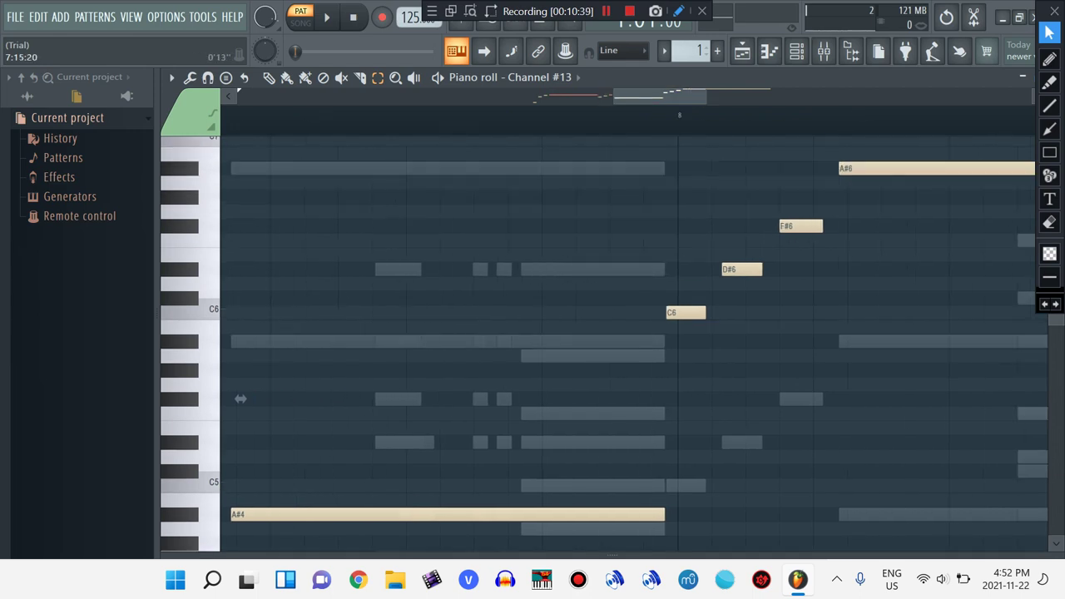
scroll(633, 341, "right", 2)
scroll(633, 341, "up", 1)
Switch the piano roll to Channel #14 and lower all of its D5 notes to C#5
left_click(541, 77)
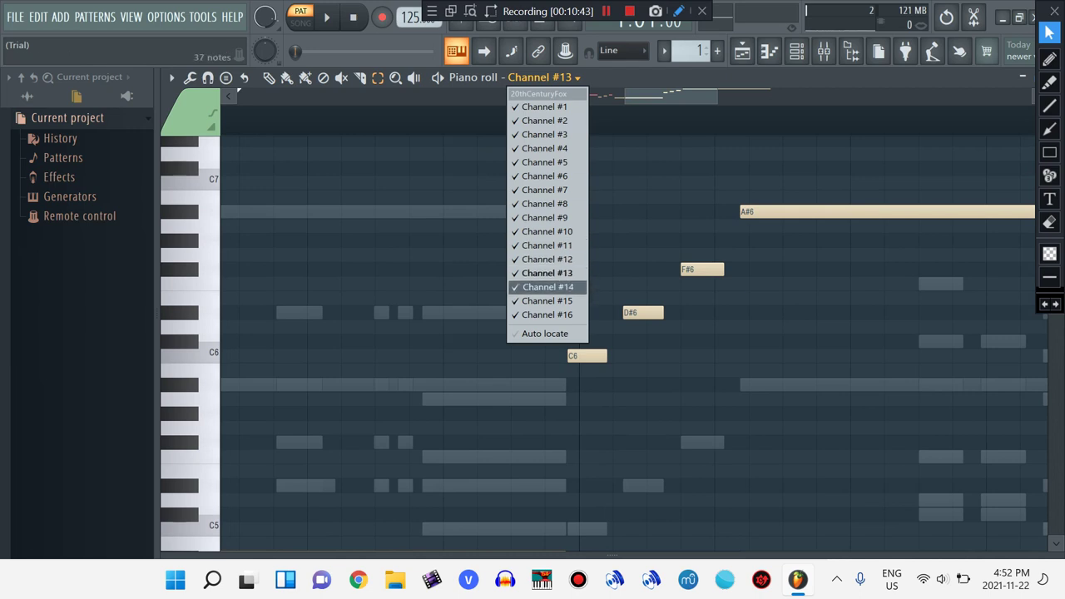
left_click(548, 286)
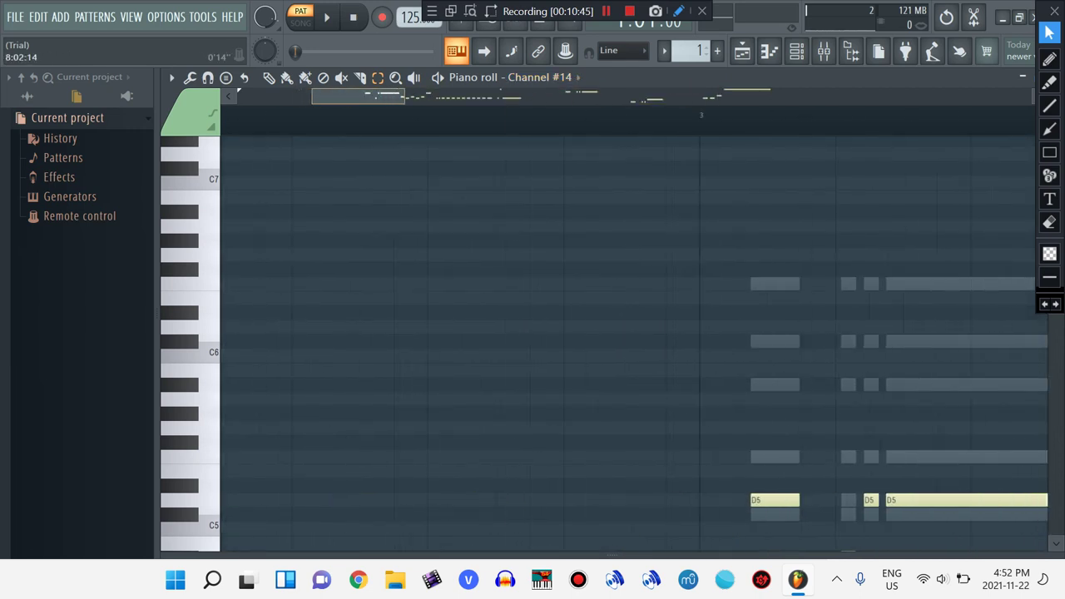
right_click(191, 326)
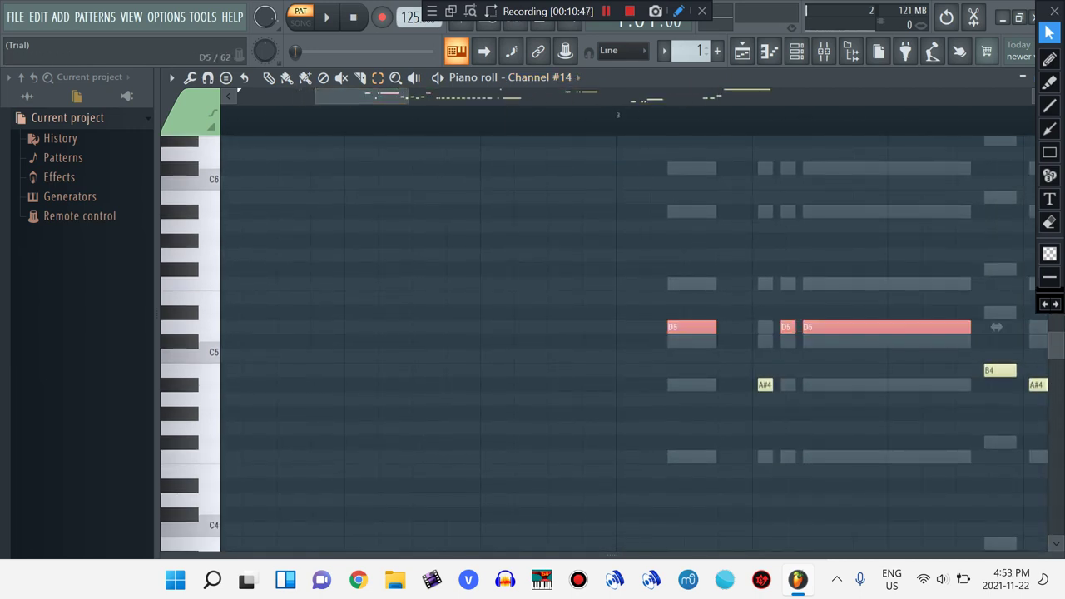
left_click_drag(995, 327, 996, 341)
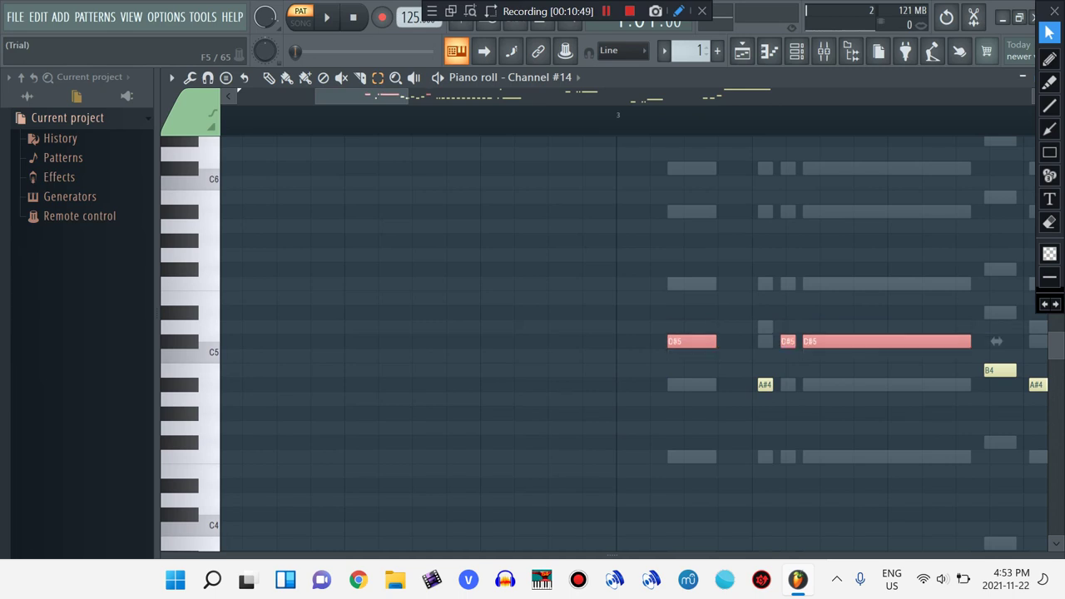
Check the Channel #14 notes from bar 3 through bar 7 for remaining D and G notes
scroll(632, 341, "right", 3)
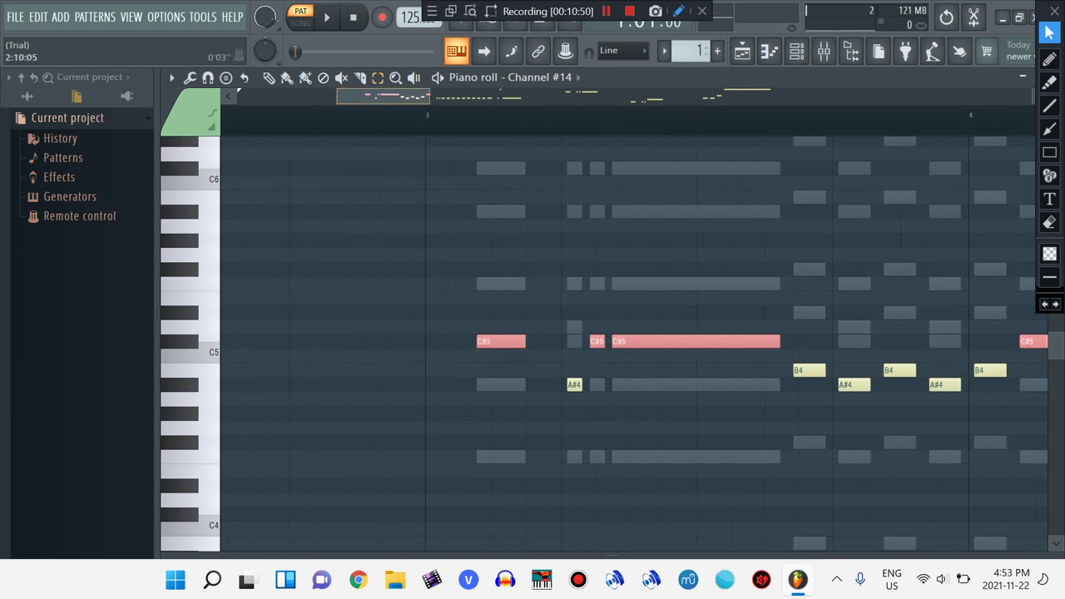
scroll(1032, 341, "right", 3)
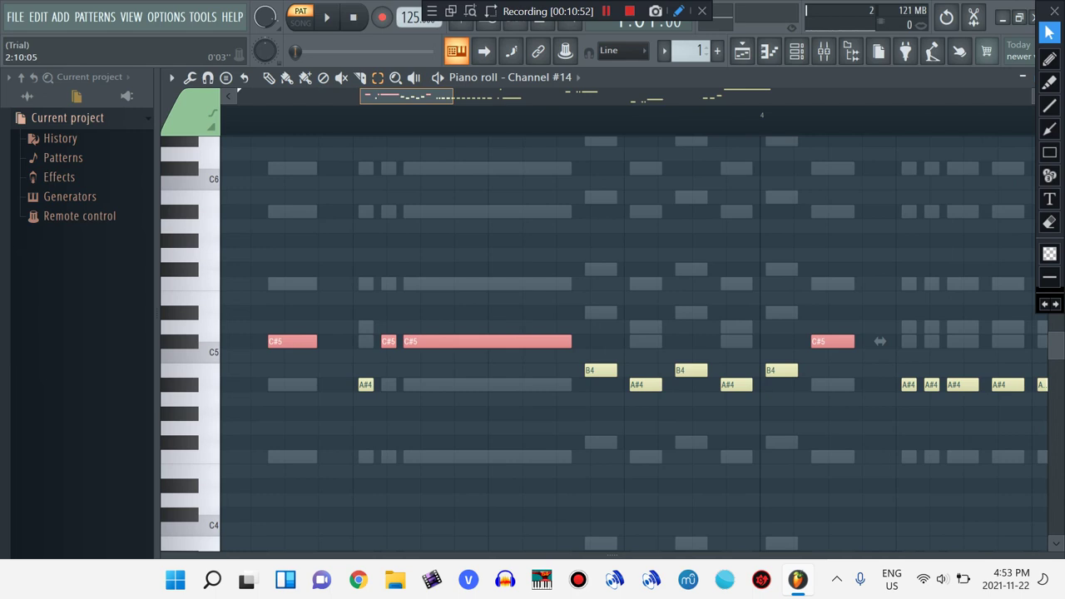
scroll(879, 341, "right", 1)
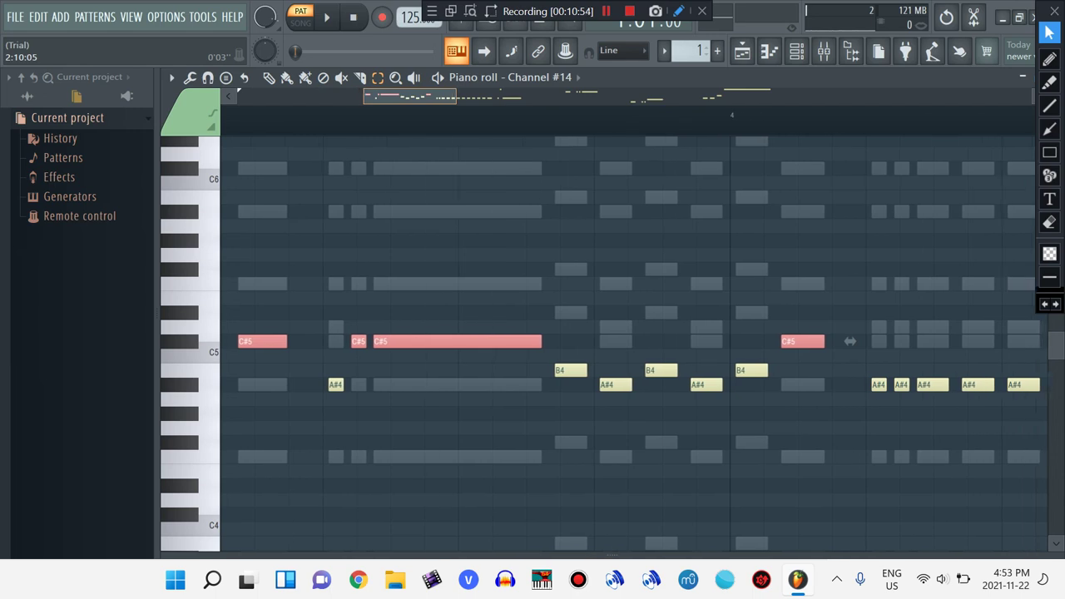
scroll(850, 341, "right", 1)
left_click_drag(820, 341, 450, 341)
scroll(634, 341, "right", 9)
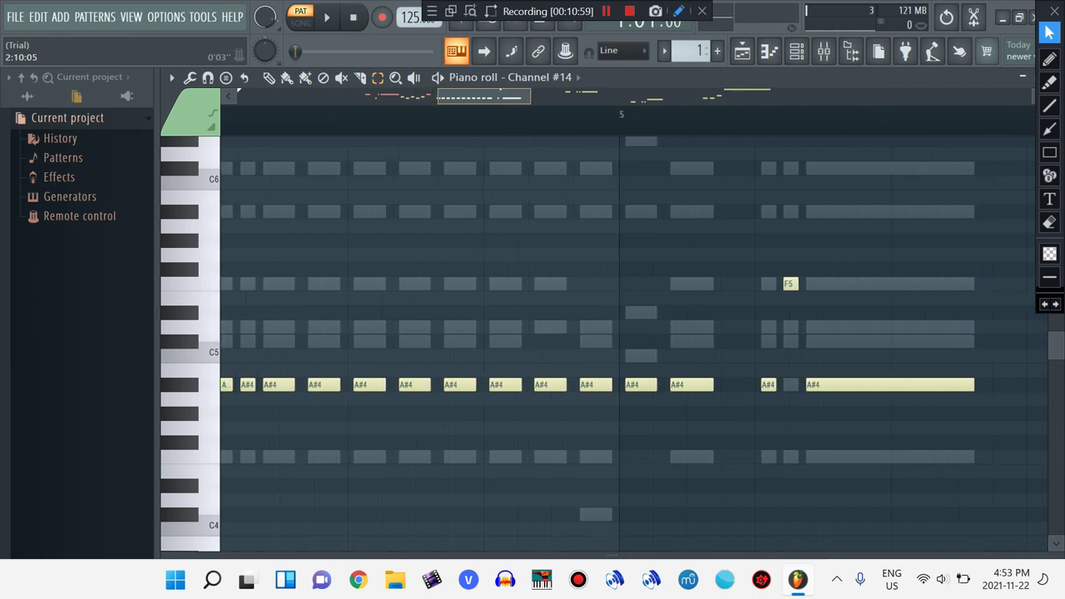
scroll(634, 341, "right", 3)
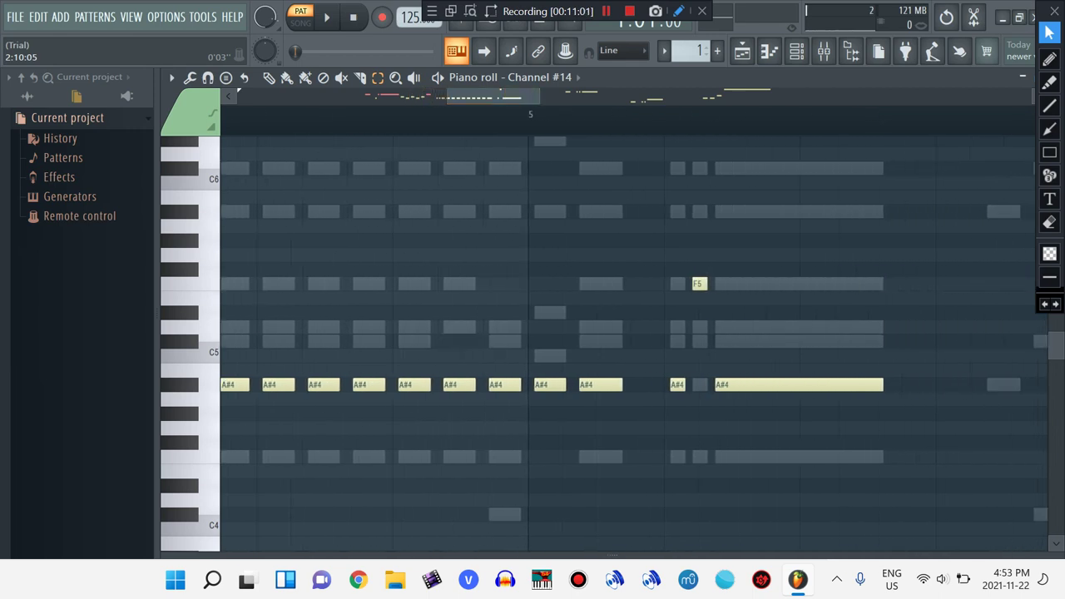
scroll(490, 341, "right", 3)
scroll(490, 341, "down", 1)
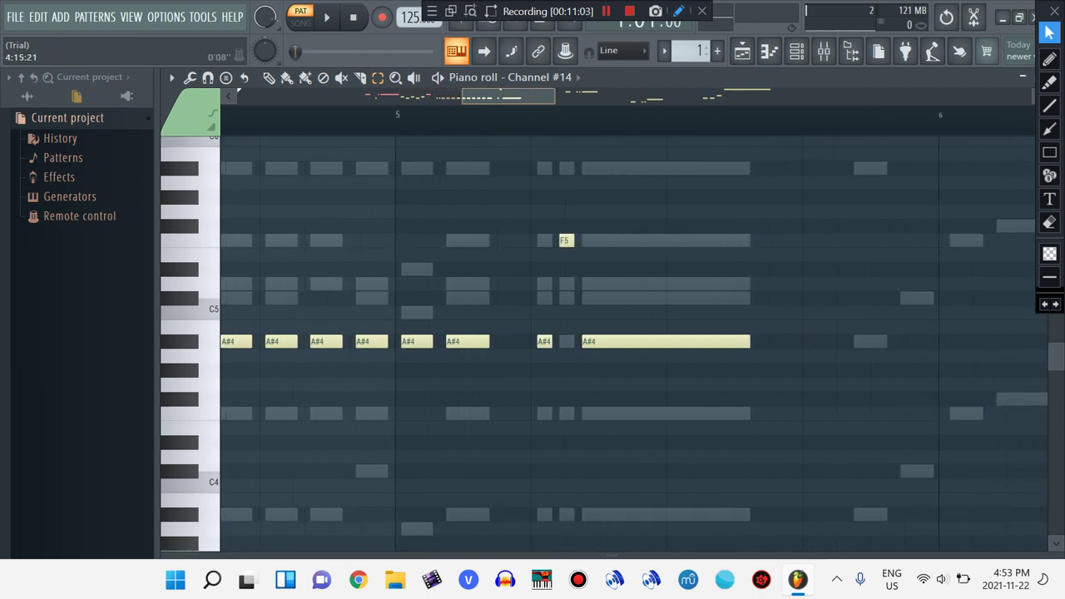
scroll(632, 341, "right", 12)
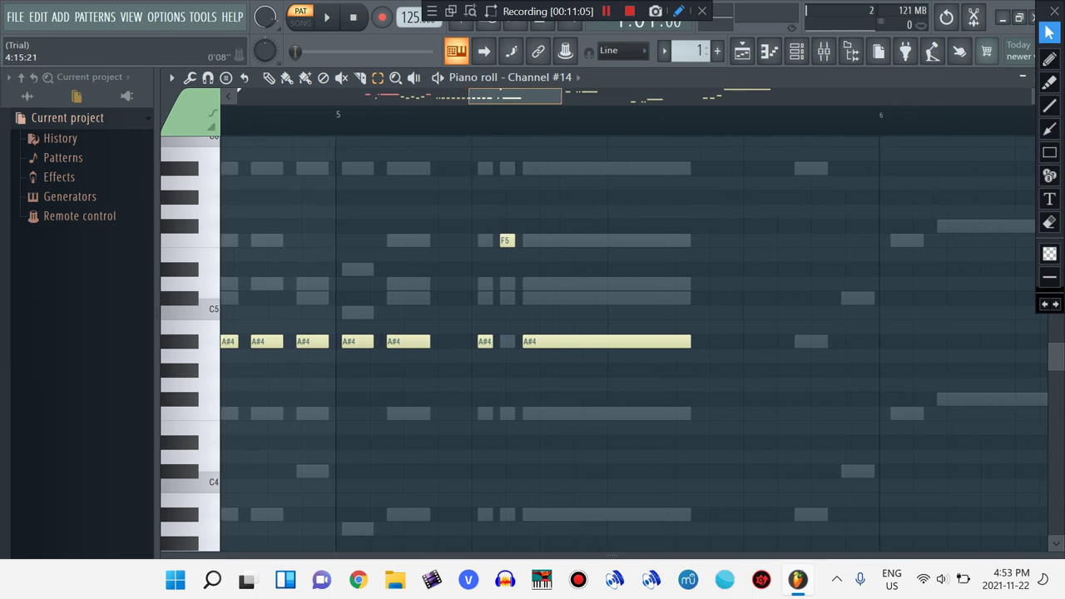
scroll(632, 341, "right", 8)
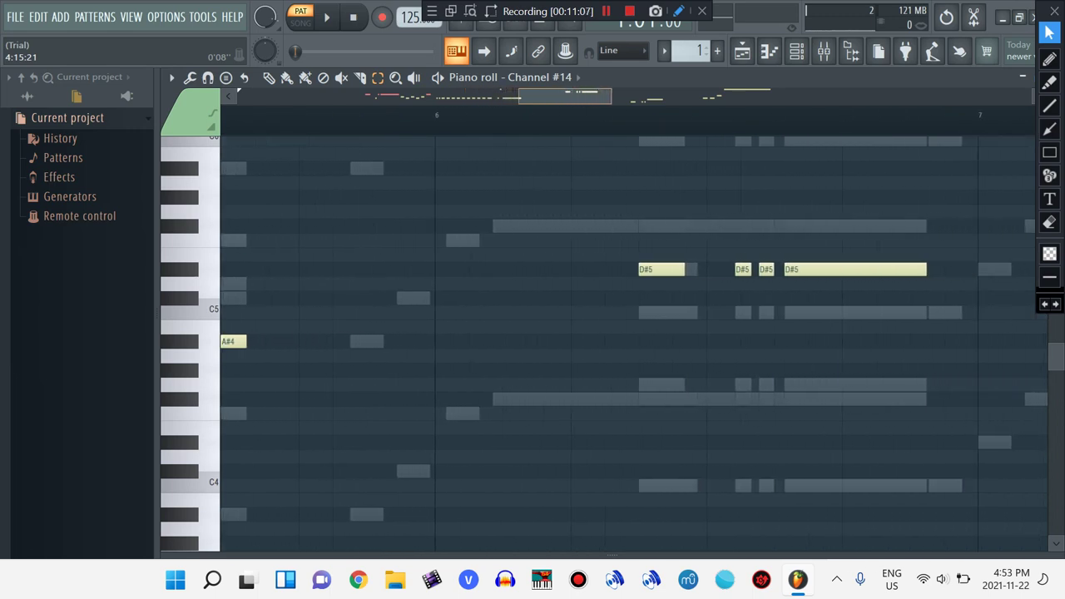
scroll(633, 341, "right", 13)
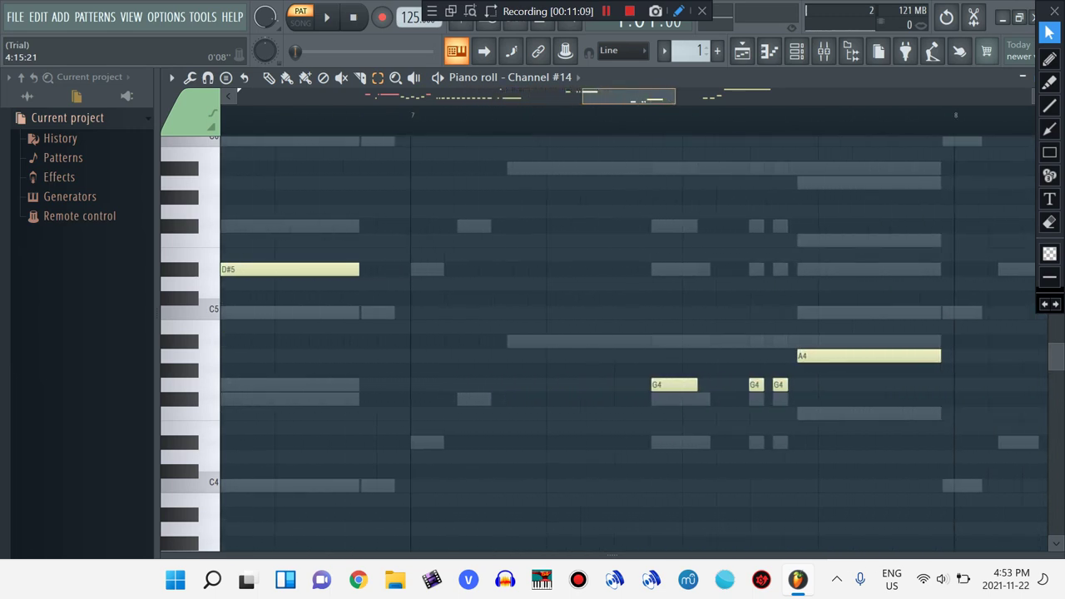
Recheck Channel #14 from bar 3 onward and lower its three G4 notes in bar 7 to F#4
left_click_drag(629, 97, 382, 97)
scroll(460, 298, "right", 20)
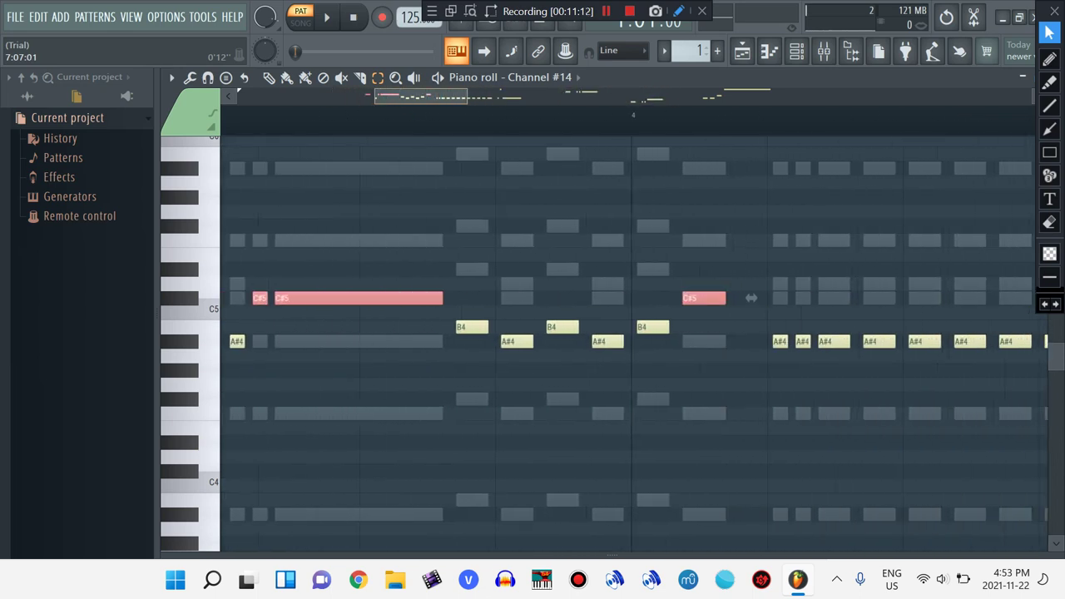
scroll(460, 298, "right", 20)
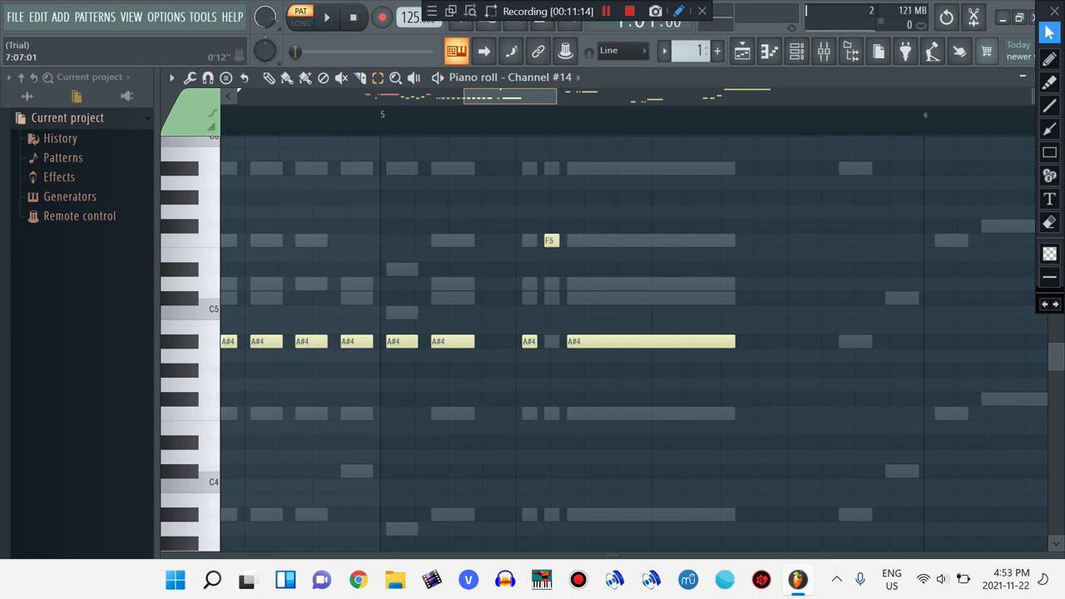
scroll(632, 319, "right", 8)
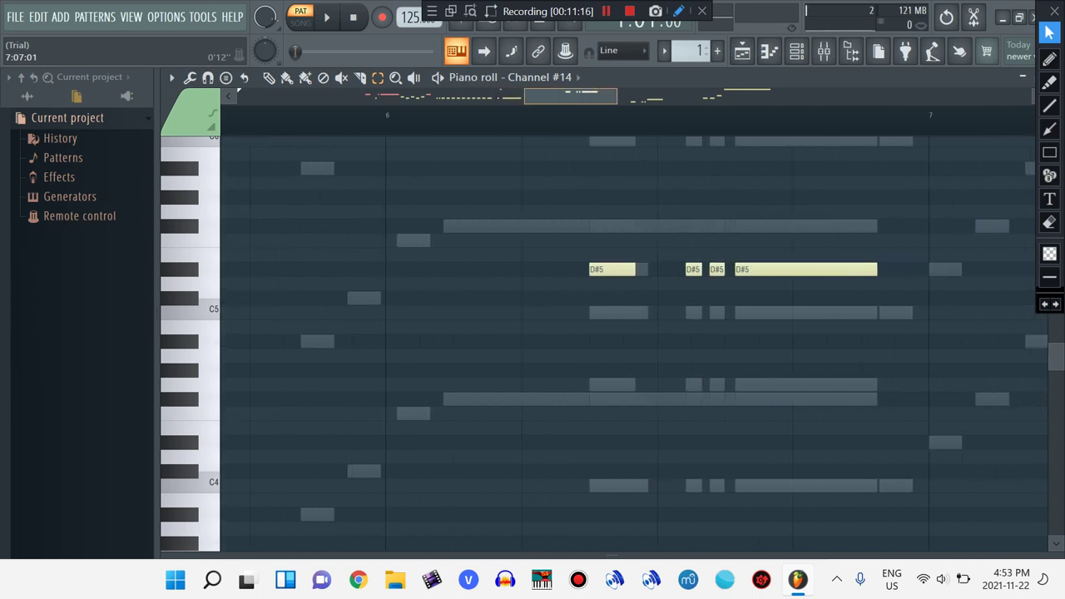
scroll(608, 333, "up", 2)
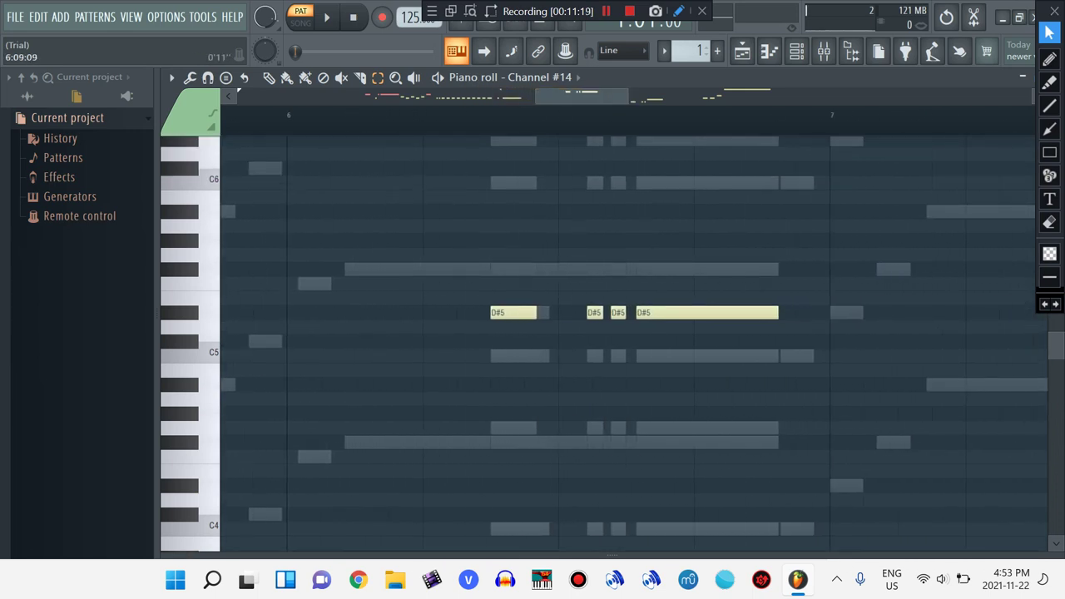
scroll(632, 333, "right", 8)
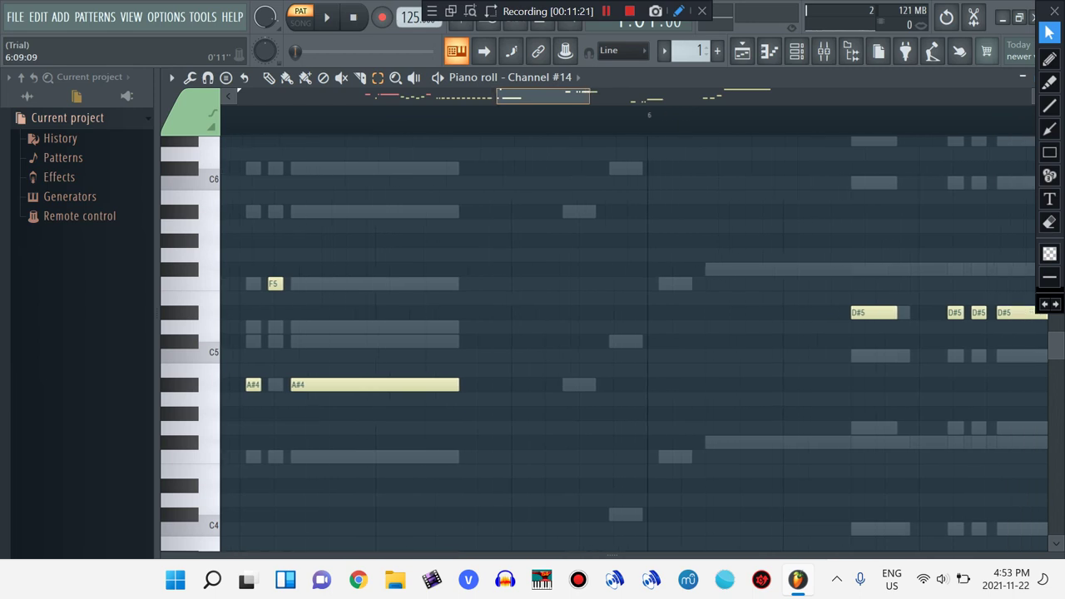
scroll(632, 332, "right", 8)
scroll(607, 332, "down", 2)
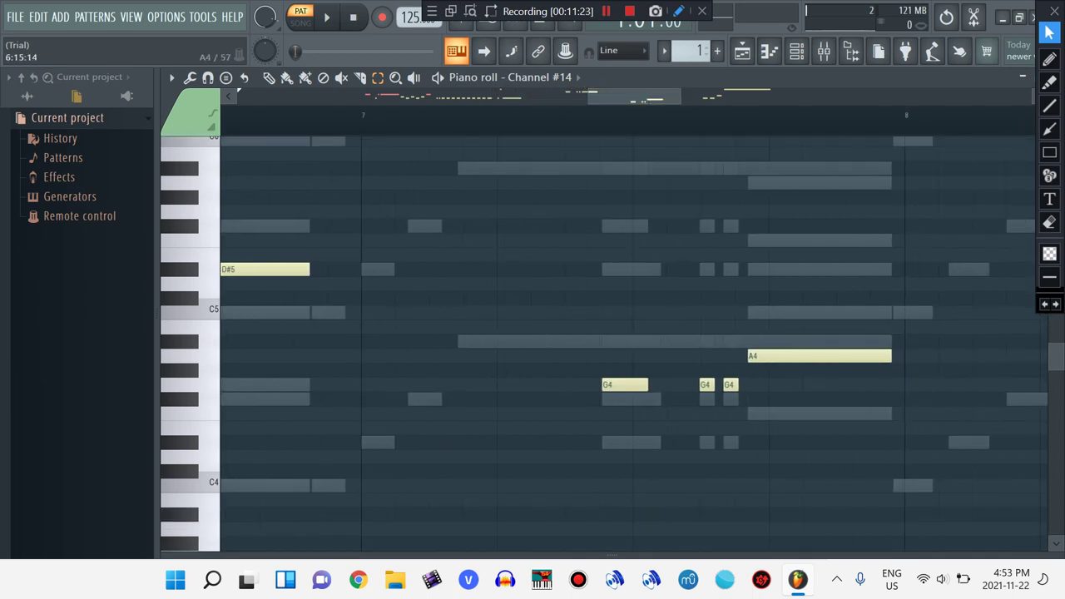
left_click(191, 385, "ctrl")
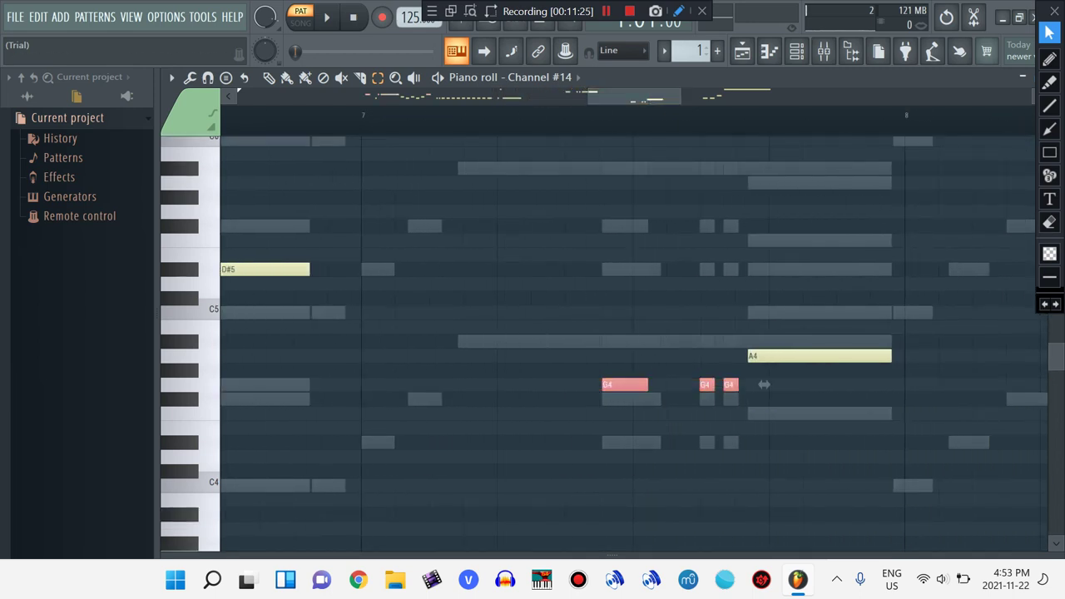
left_click_drag(764, 385, 764, 399)
Check the last bars of Channel #14, switch the piano roll to Channel #15 and lower all its D5 notes to C#5
scroll(764, 398, "up", 2)
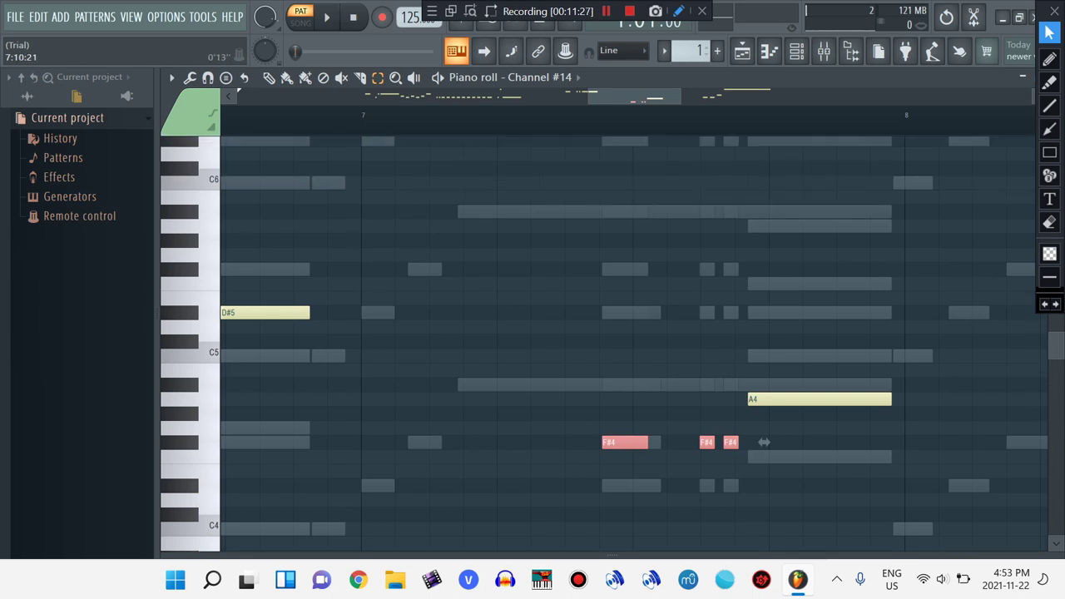
scroll(763, 442, "right", 5)
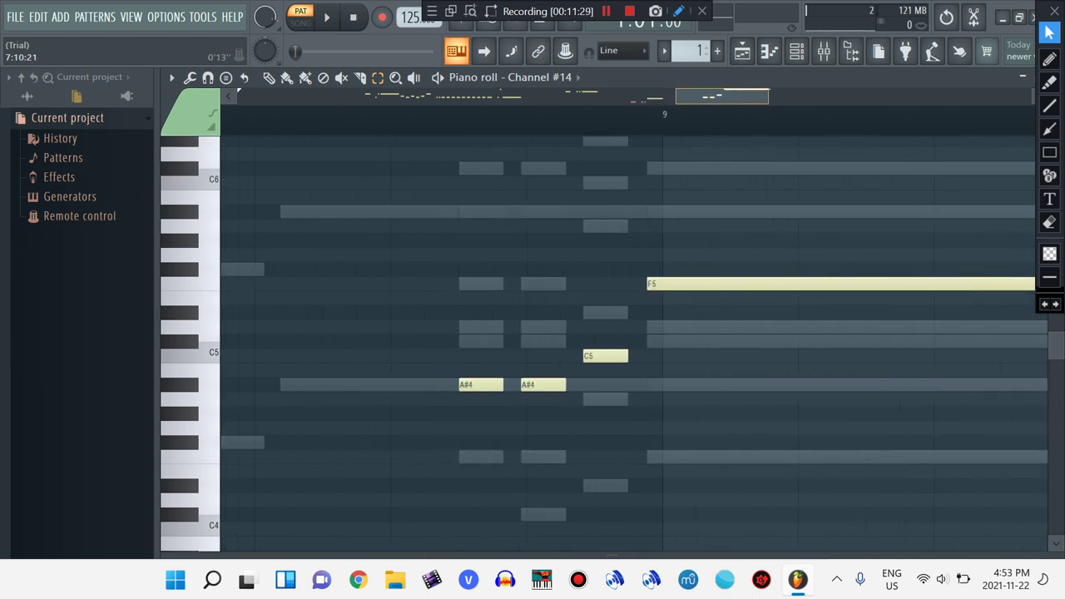
left_click(539, 76)
left_click(548, 302)
left_click_drag(725, 96, 377, 96)
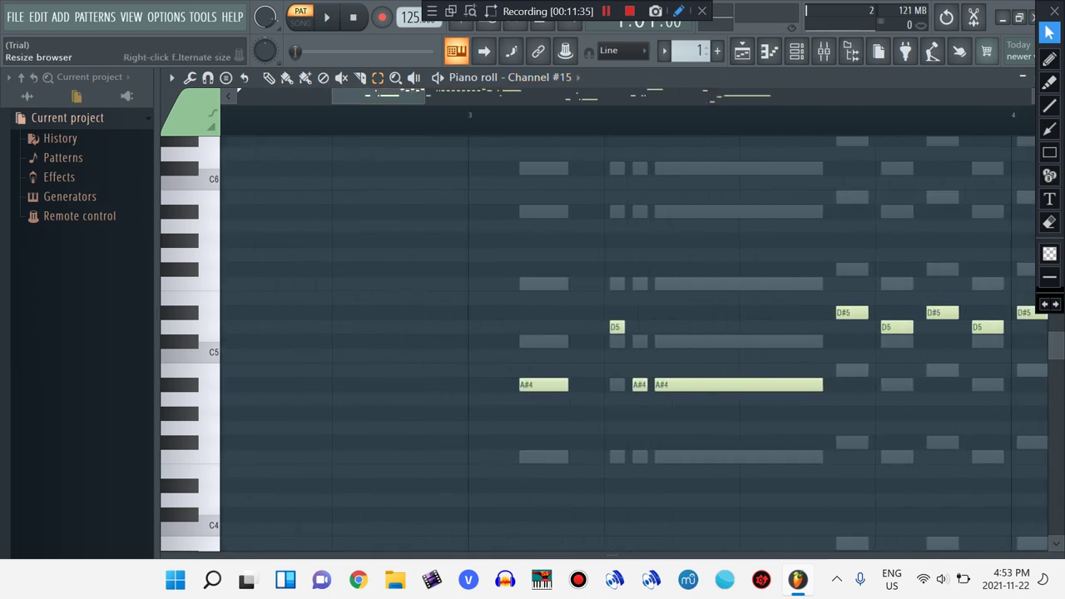
right_click(190, 327)
left_click_drag(1030, 327, 1029, 341)
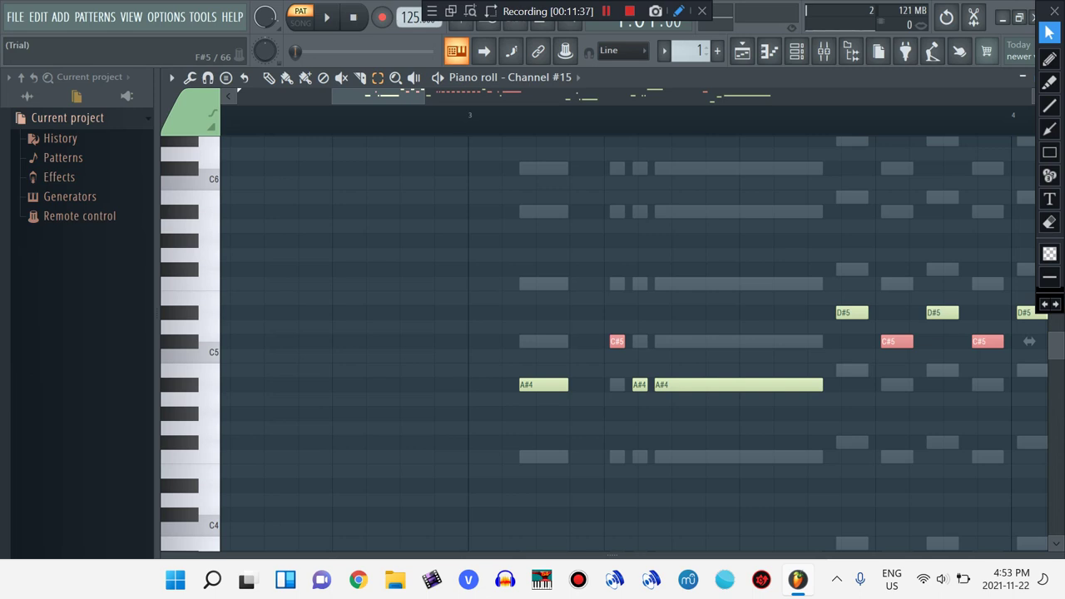
Lower the three G4 notes in bar 6 of Channel #15 to F#4
left_click_drag(378, 96, 381, 96)
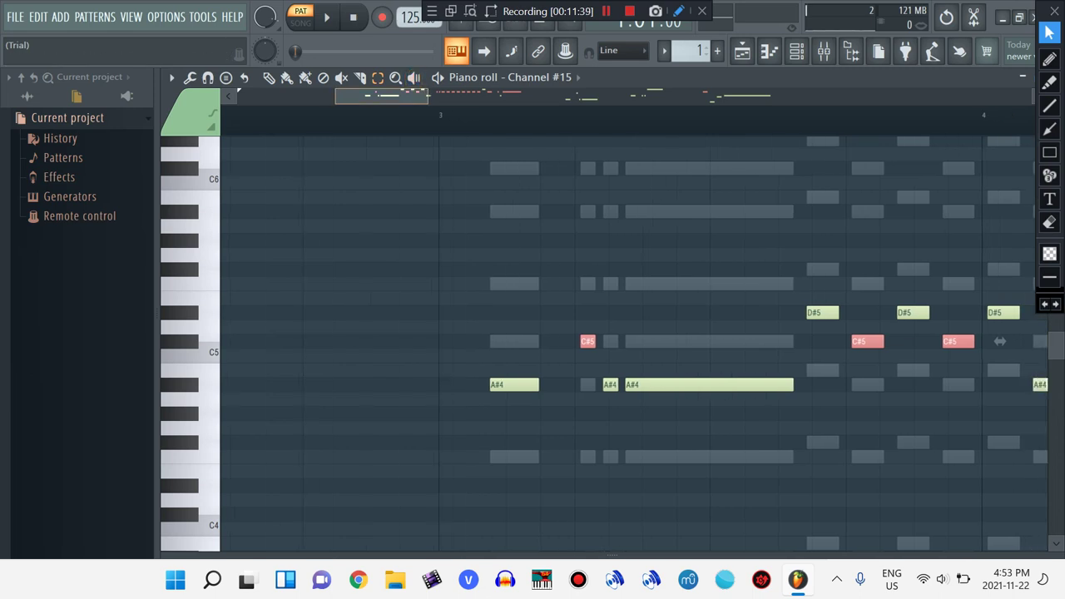
scroll(1000, 341, "right", 5)
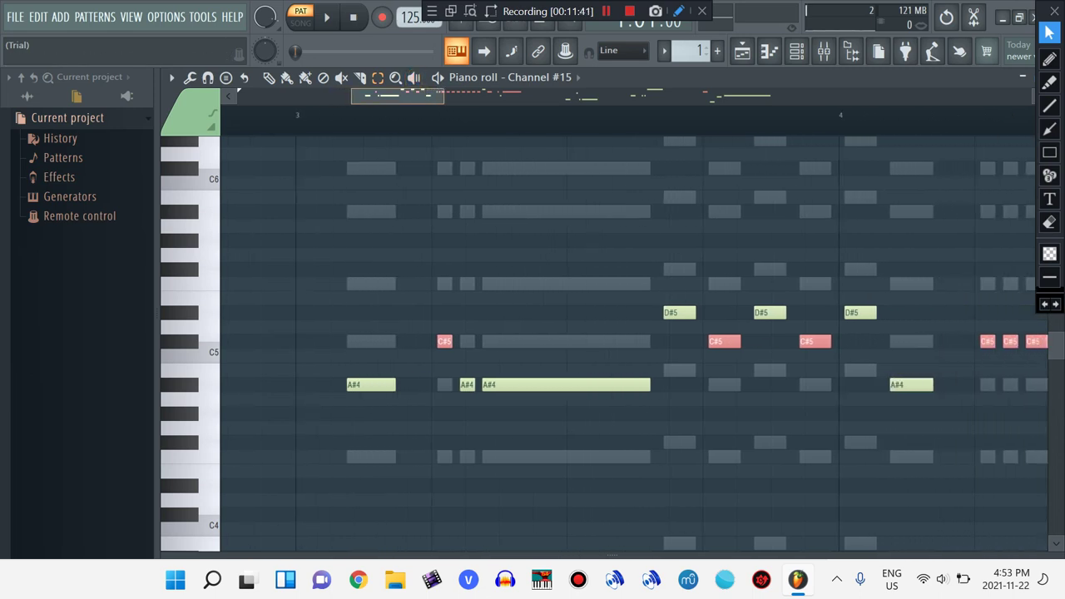
scroll(1031, 341, "right", 10)
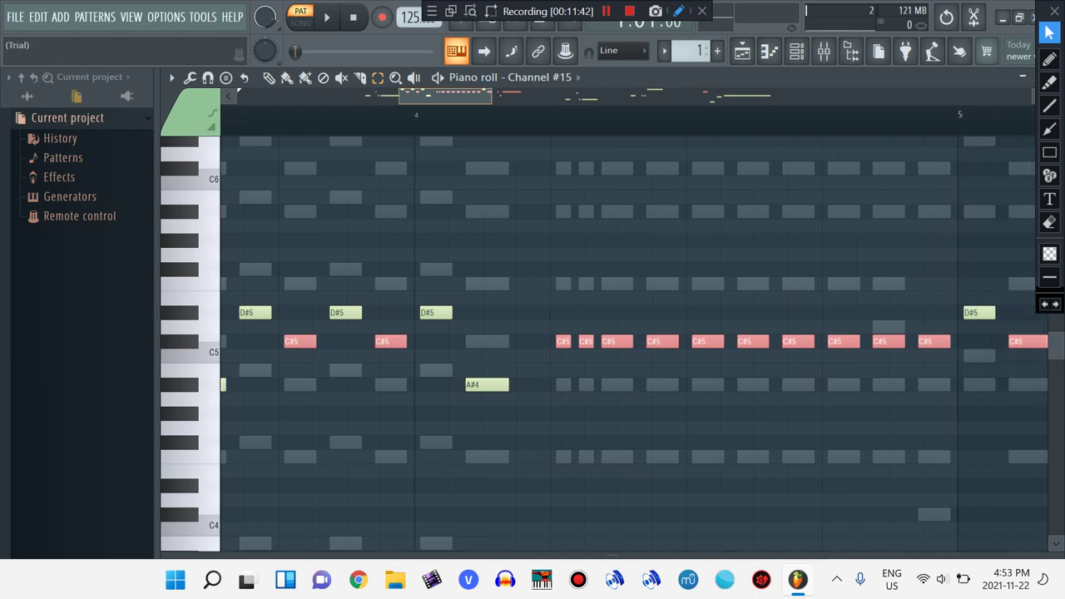
scroll(1033, 341, "right", 6)
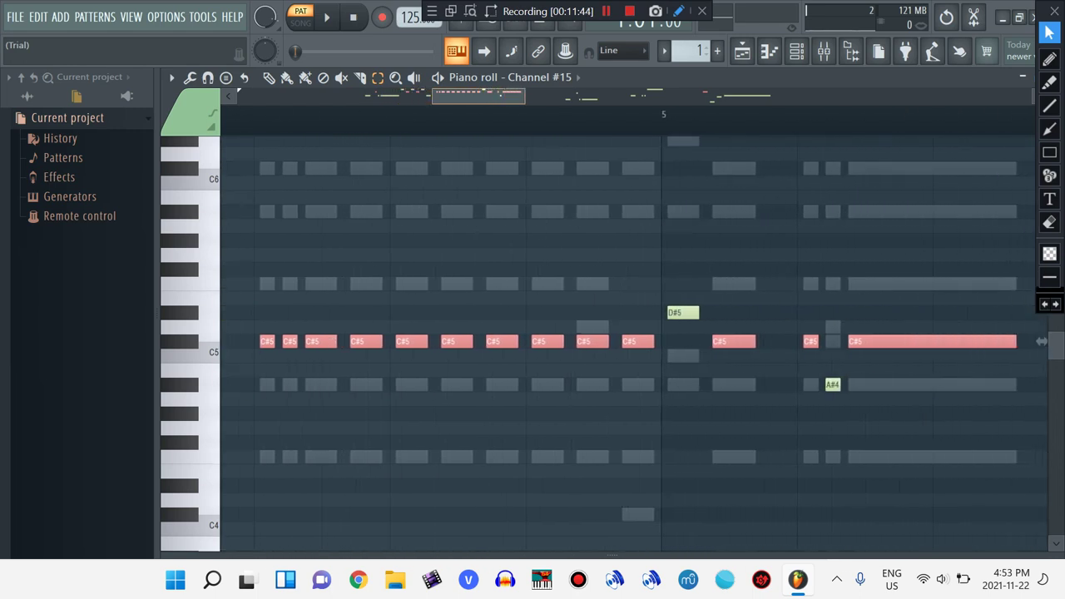
scroll(1041, 341, "right", 11)
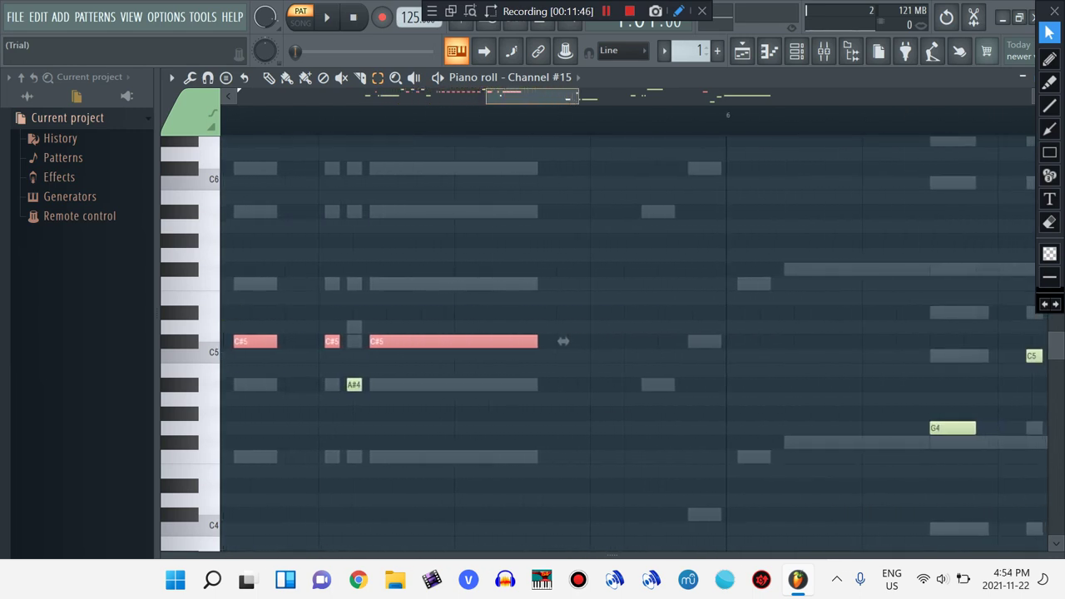
scroll(634, 342, "right", 10)
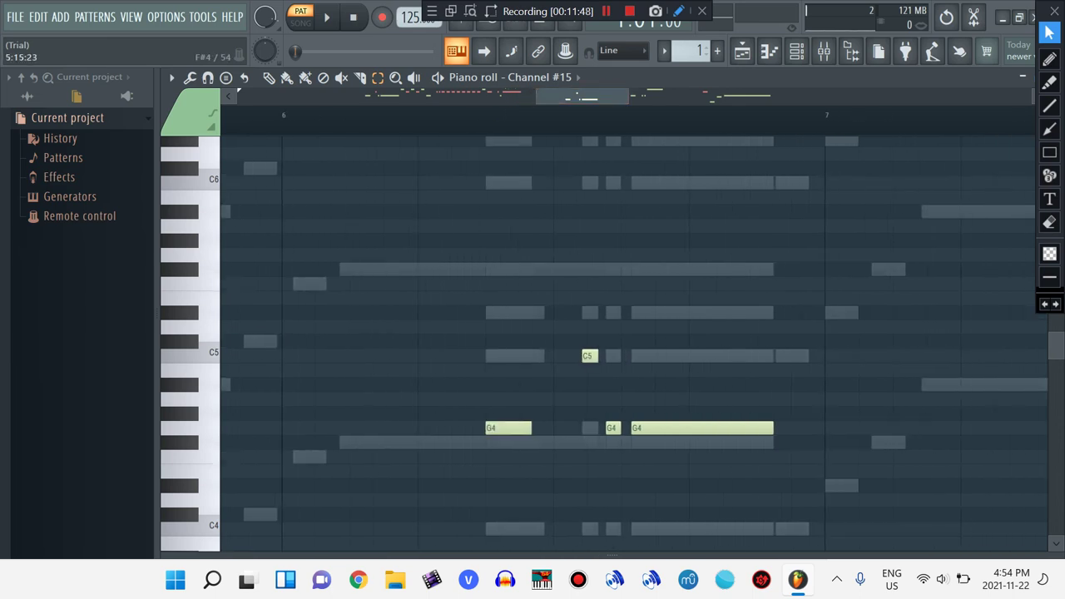
left_click_drag(470, 416, 786, 441)
key("shift+Down")
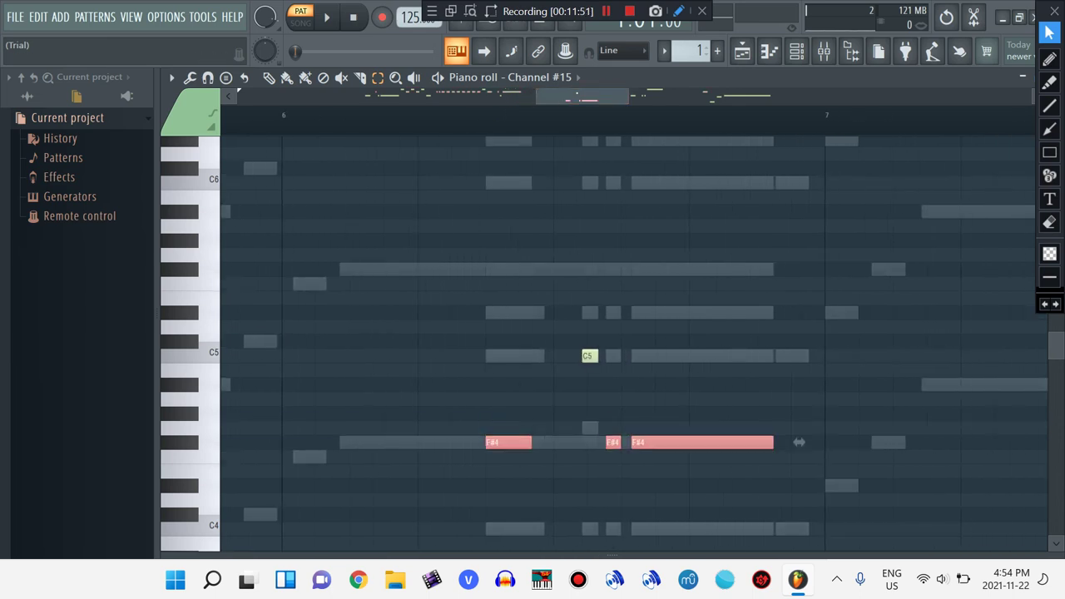
Check the Channel #15 notes from bar 7 through bar 9 for remaining D and G notes
scroll(633, 343, "down", 1)
scroll(633, 343, "up", 1)
scroll(798, 442, "right", 5)
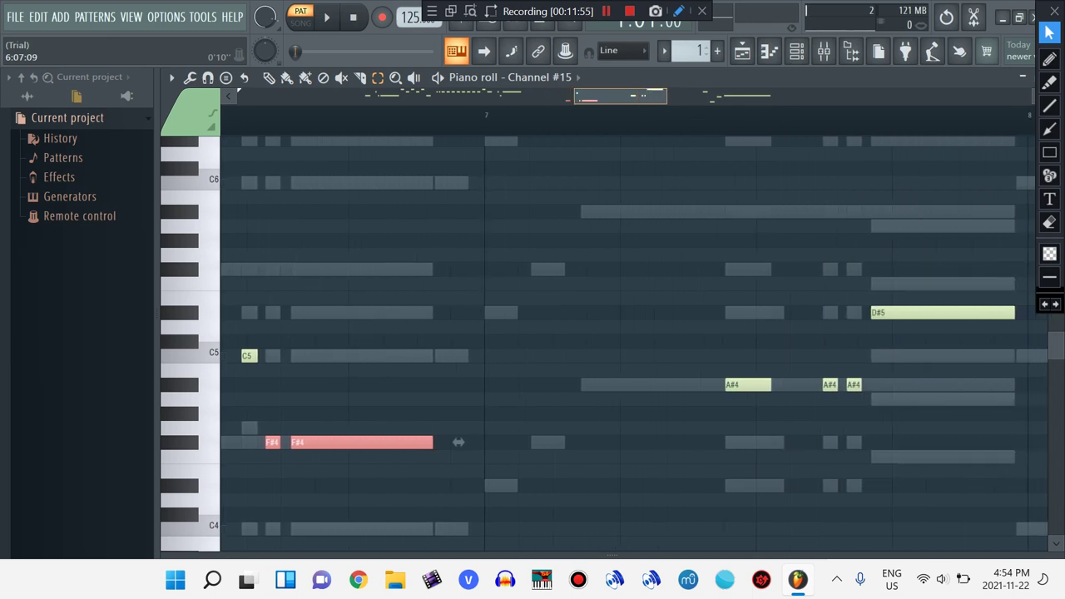
scroll(634, 344, "right", 3)
scroll(634, 344, "up", 1)
left_click_drag(634, 95, 716, 95)
scroll(666, 240, "down", 1)
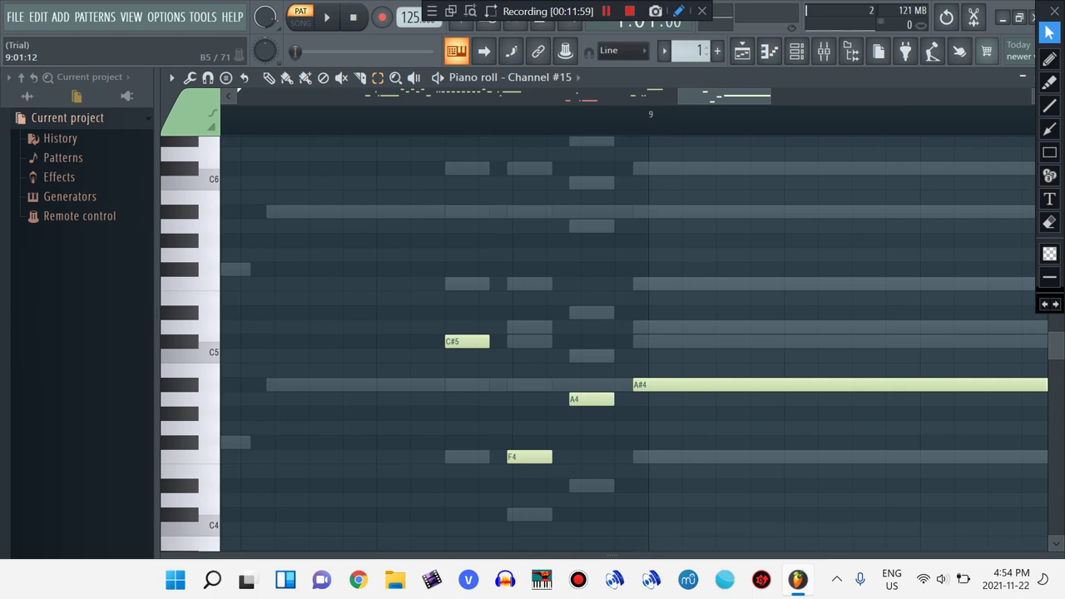
scroll(632, 341, "down", 2)
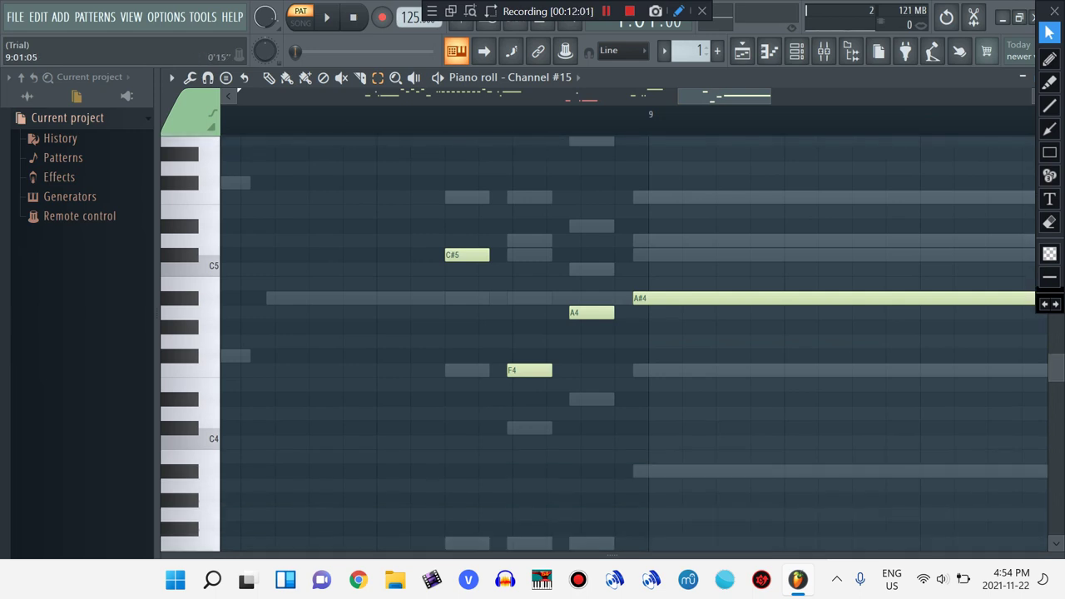
Switch the piano roll to Channel #16 and lower its D5 note in bar 5 and G4 note in bar 6 by one semitone
left_click(539, 76)
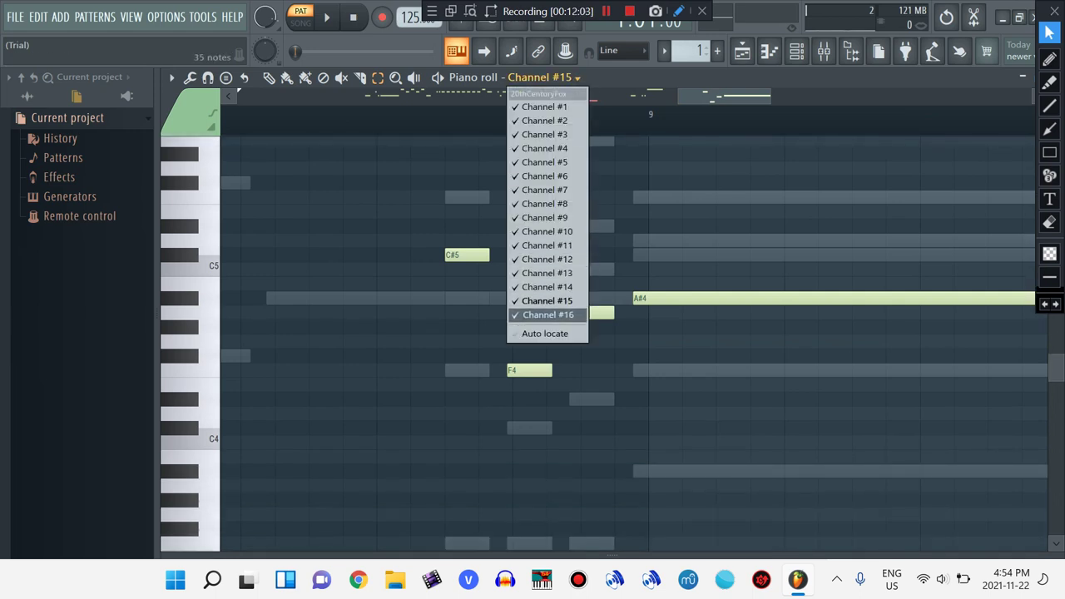
left_click(547, 315)
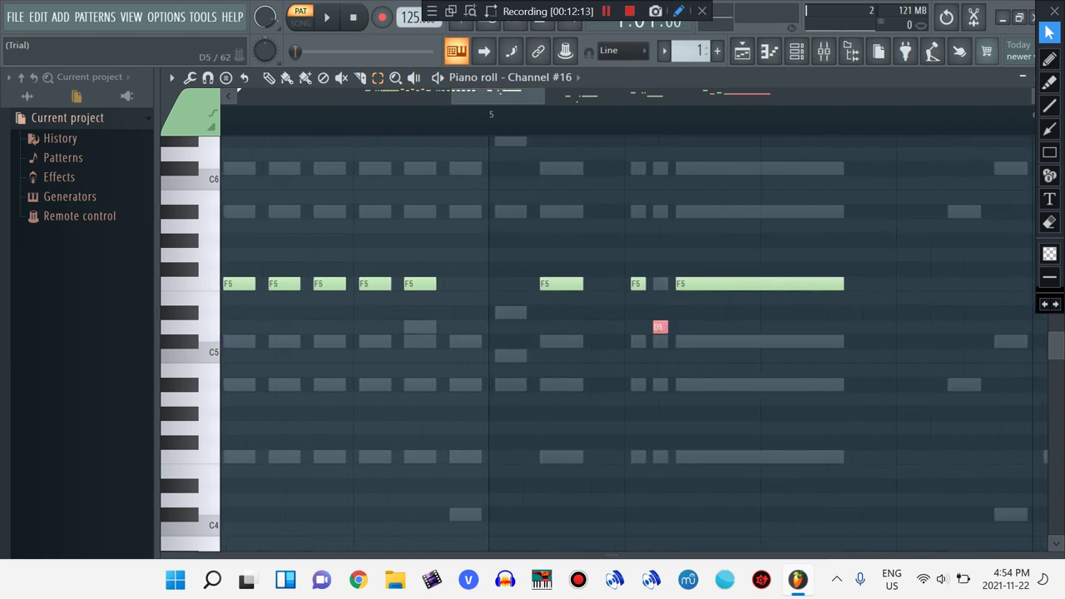
key("Down")
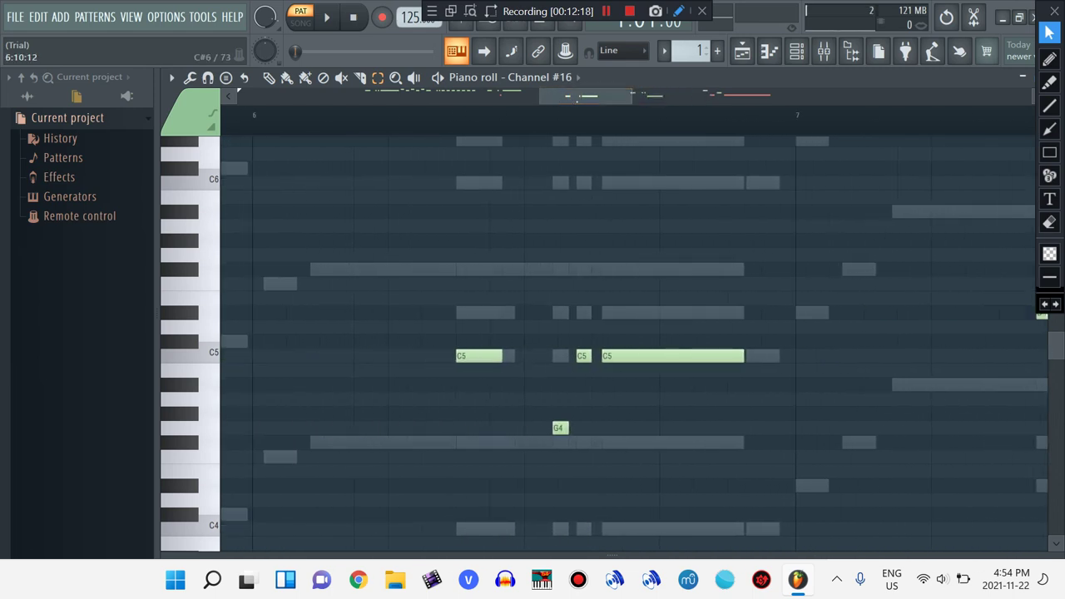
scroll(612, 333, "down", 3)
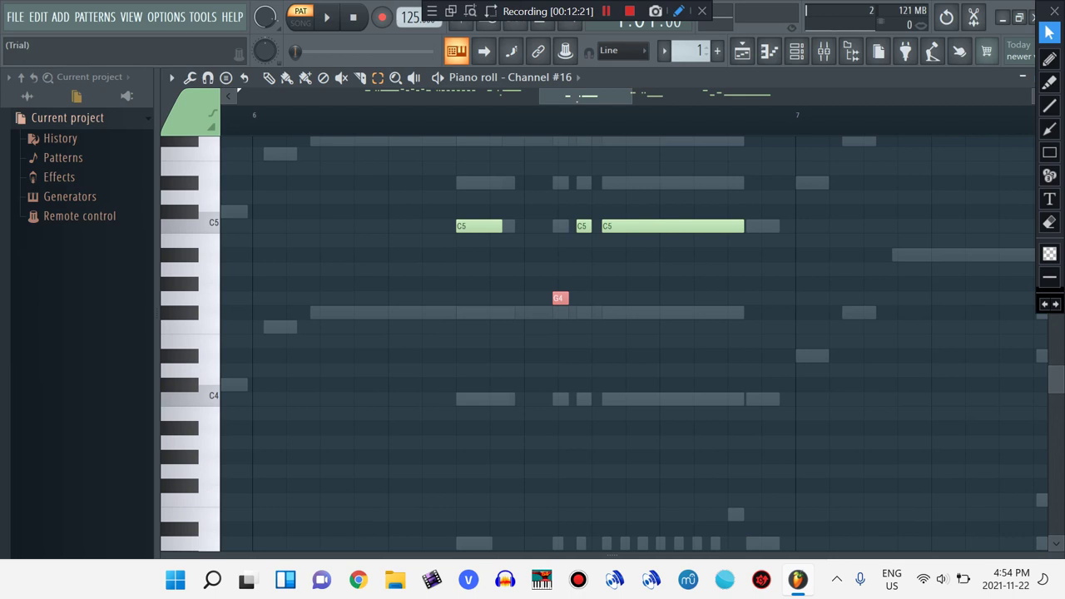
key("shift+Down")
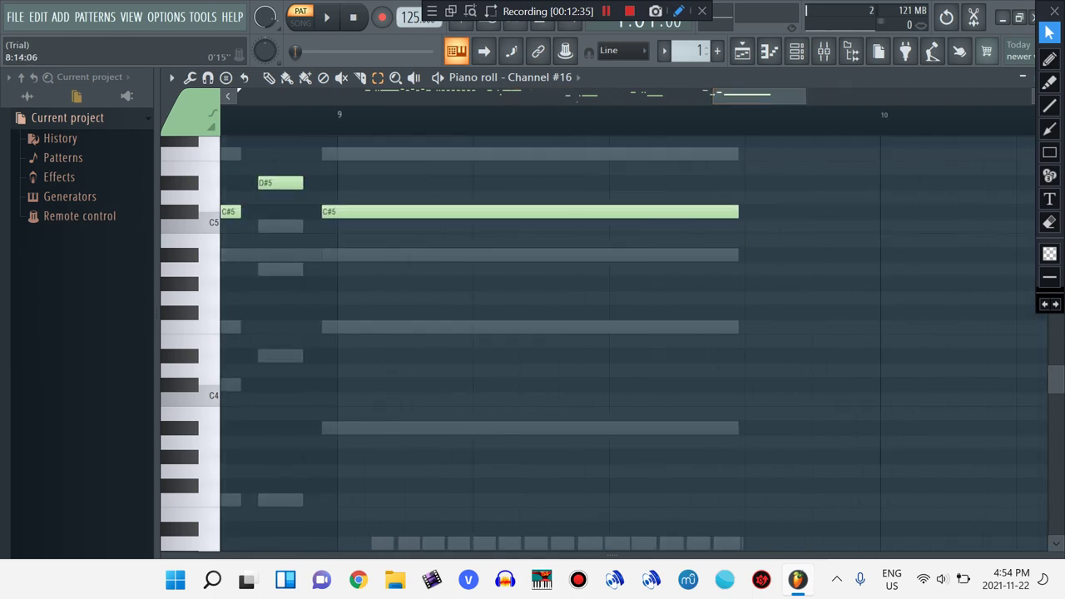
Leave the piano roll and show the channel rack with all sixteen channels
left_click(171, 77)
left_click(170, 77)
left_click(770, 51)
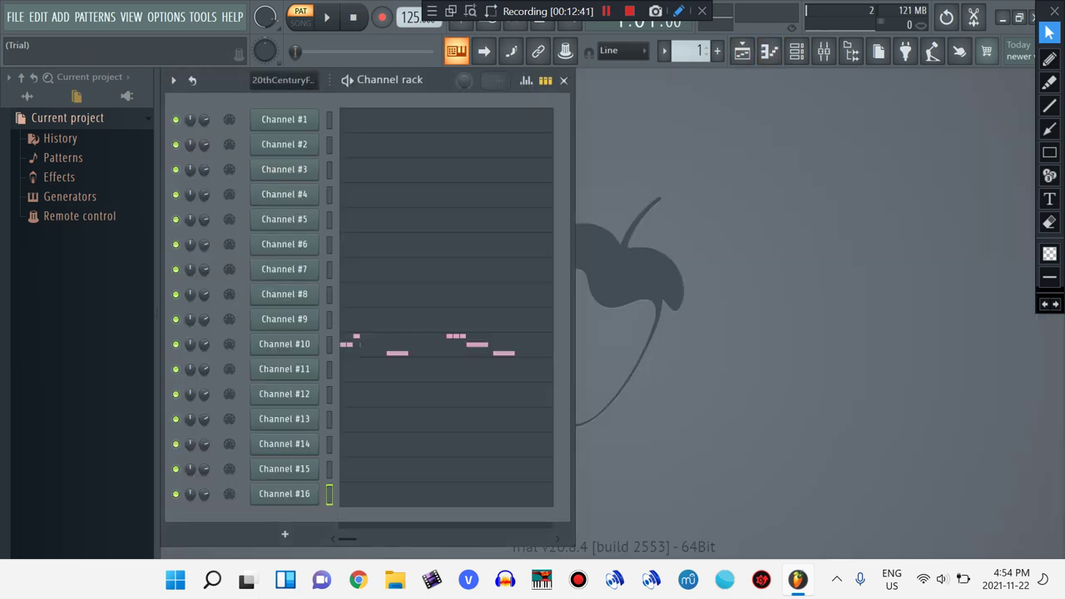
Add the red on-screen text note "Okay, now that I changed the notes. Let's hear the song now." beside the channel rack
left_click(1049, 198)
left_click(657, 229)
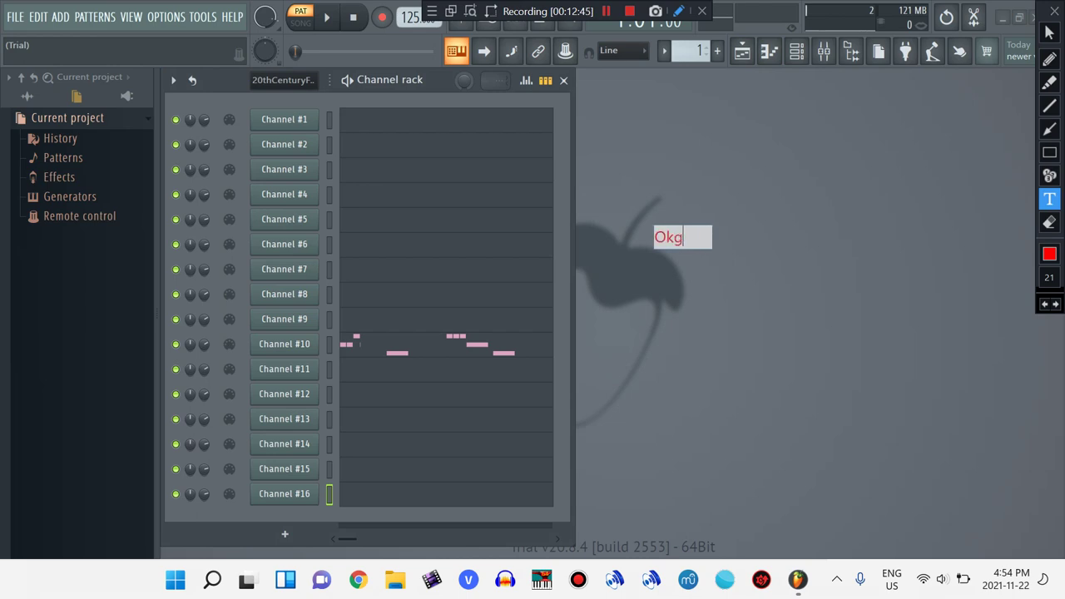
type("Okay, now")
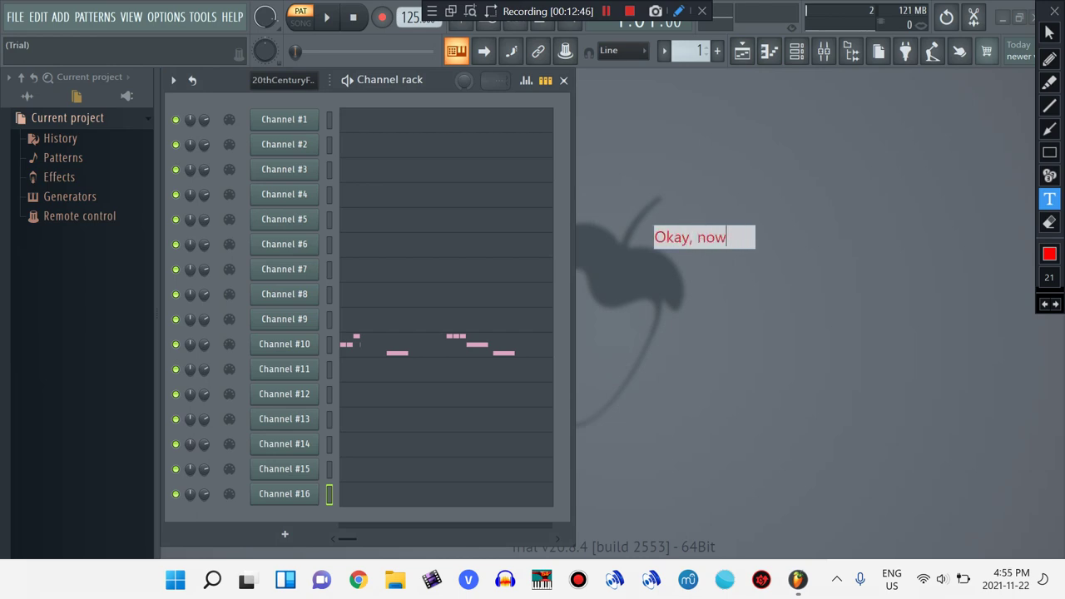
type(" that I chan")
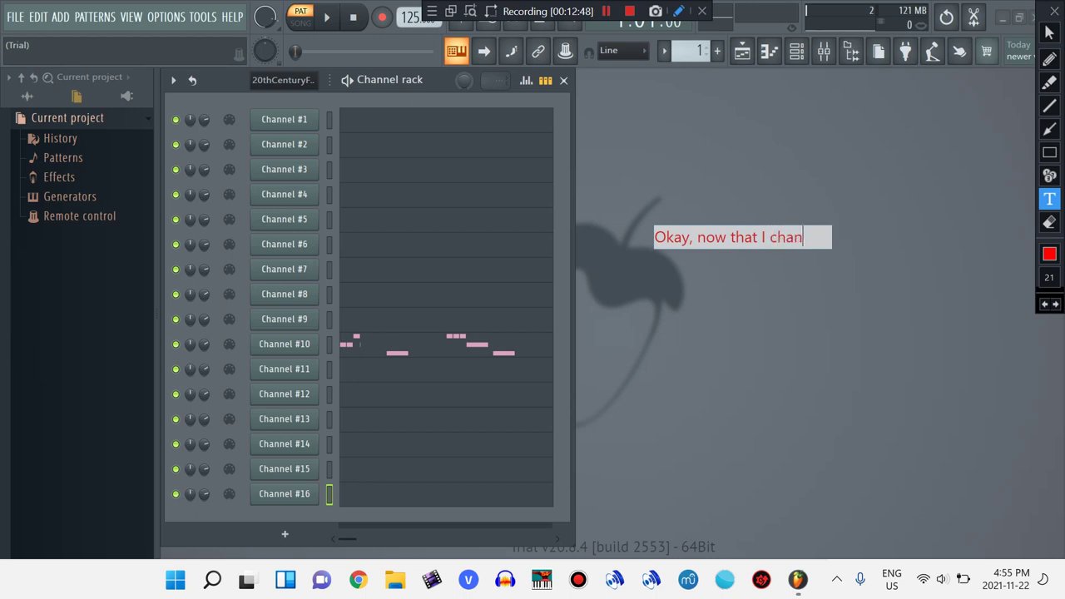
type("ged the n")
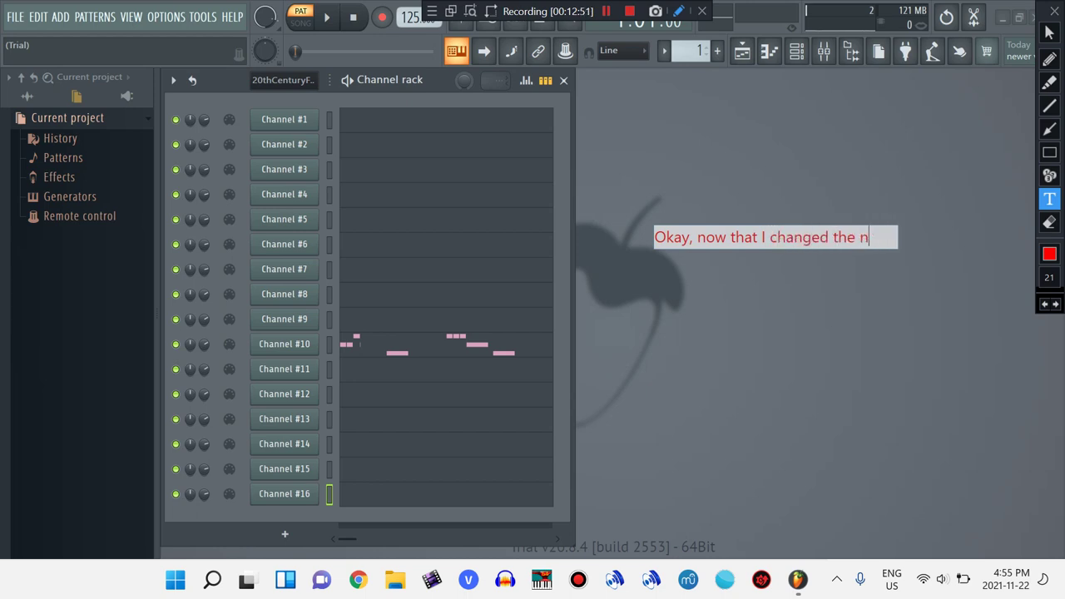
type("otes. Let's hear the song now.")
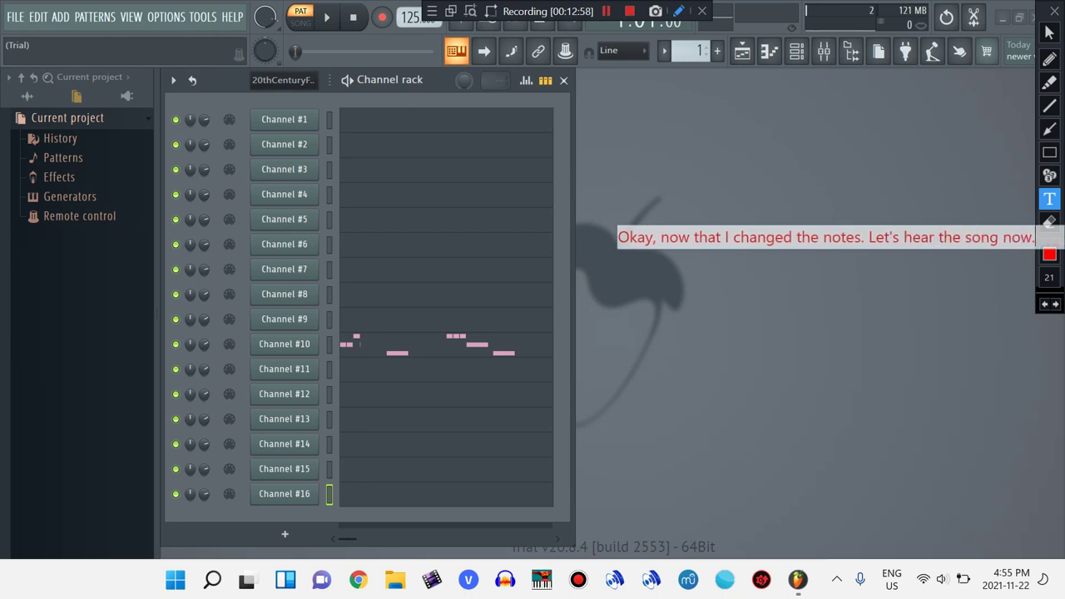
left_click(1049, 32)
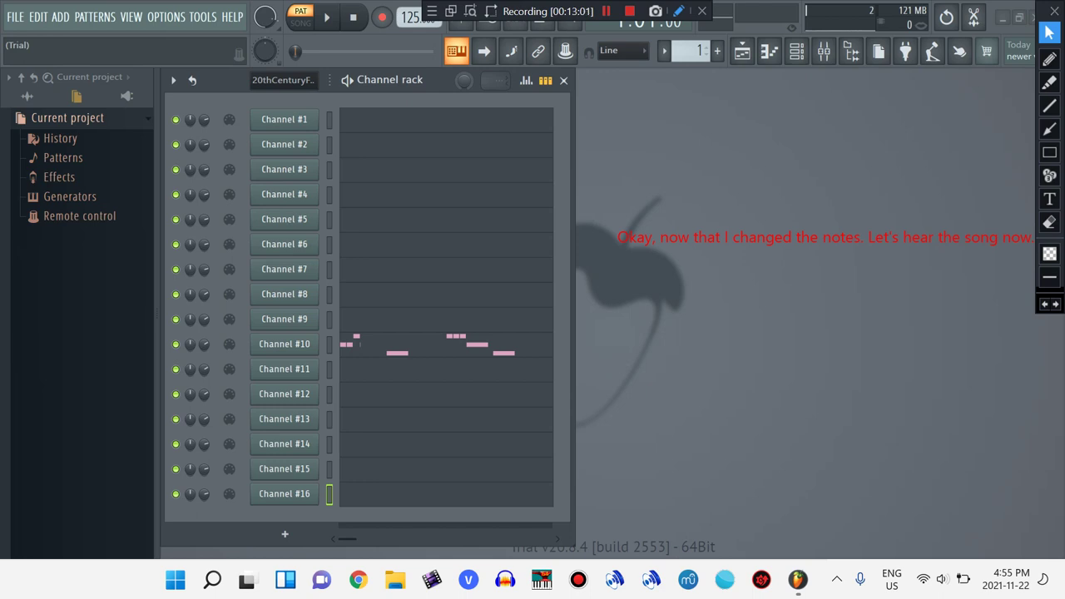
Play the edited song through, stop playback and remove the on-screen text note
key("space")
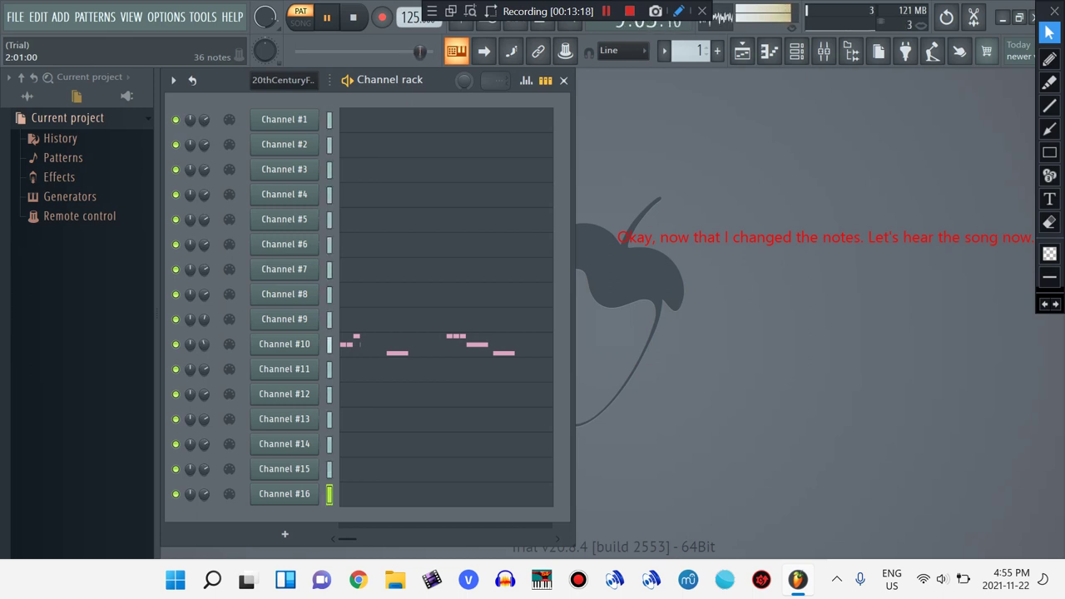
key("space")
left_click(1045, 304)
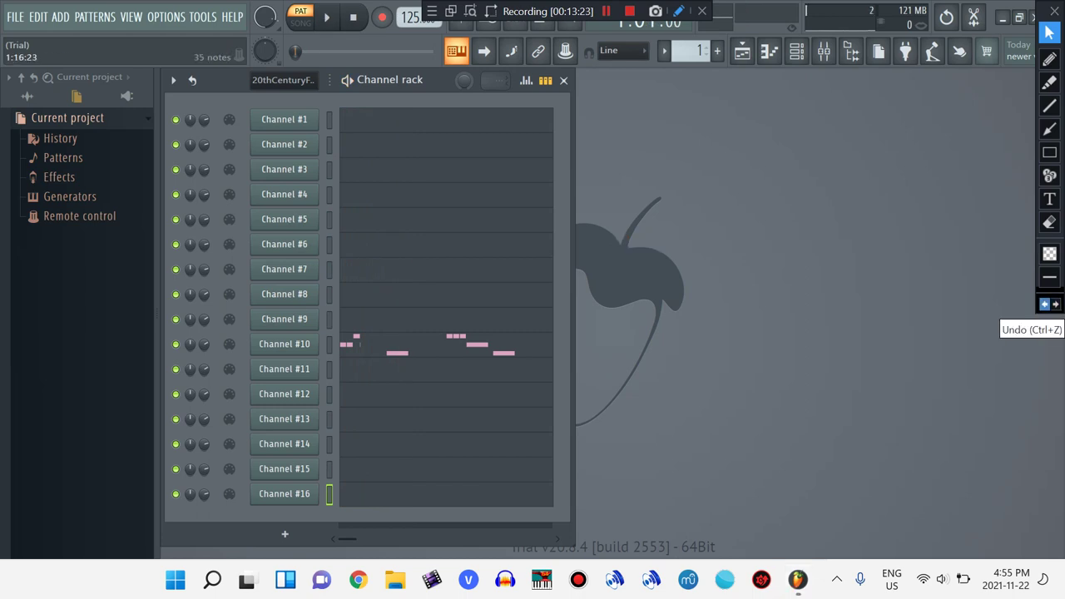
Add the on-screen text note "Now this sounds so cool." beside the channel rack, and remove it again
left_click(1049, 199)
left_click(726, 203)
type("Okay")
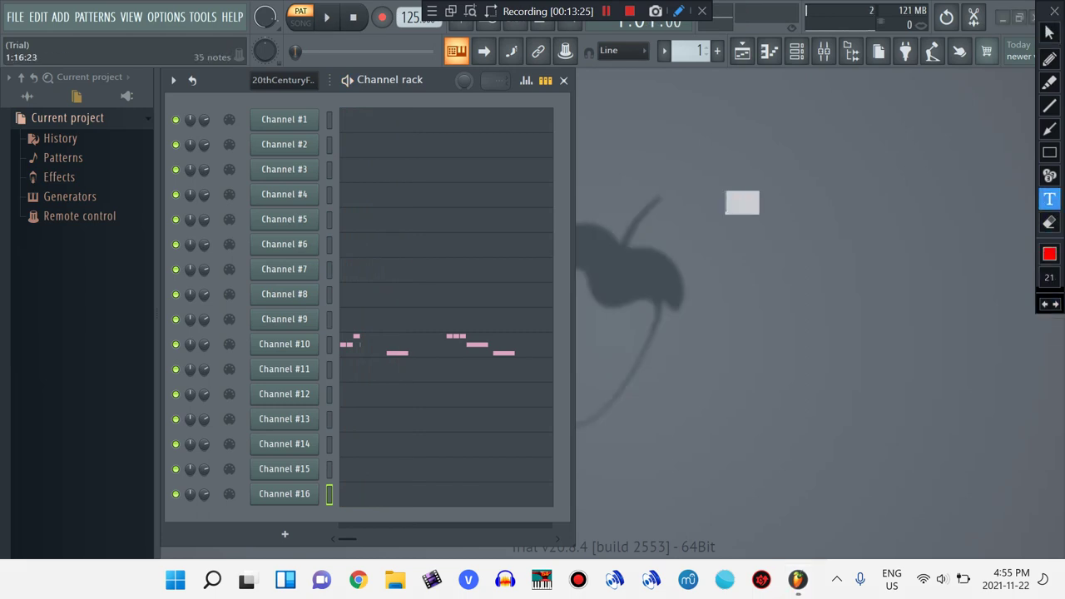
type("w this sounds so cool.")
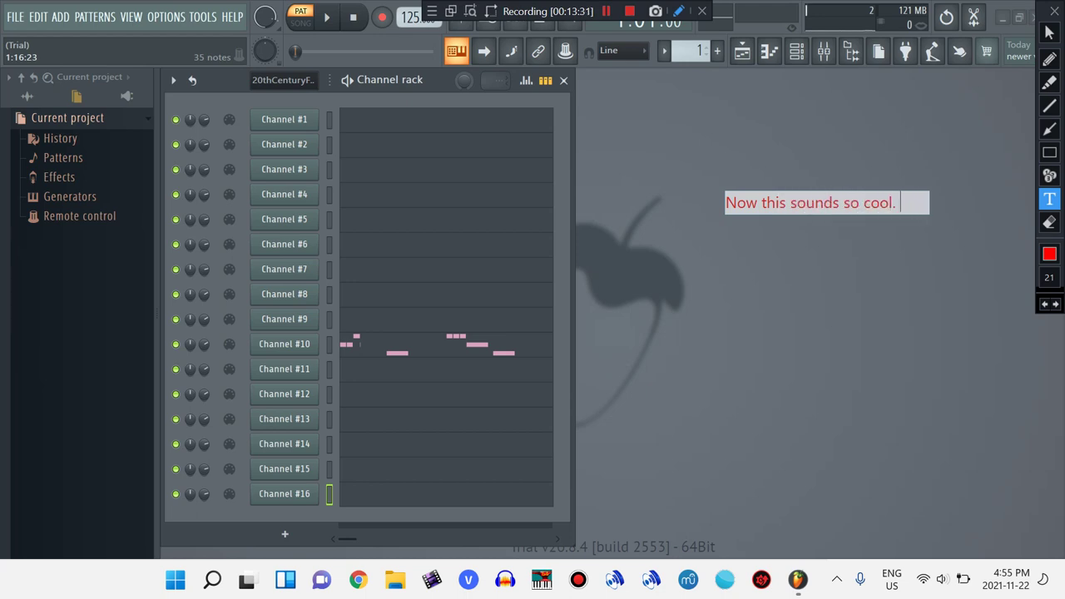
key("Return")
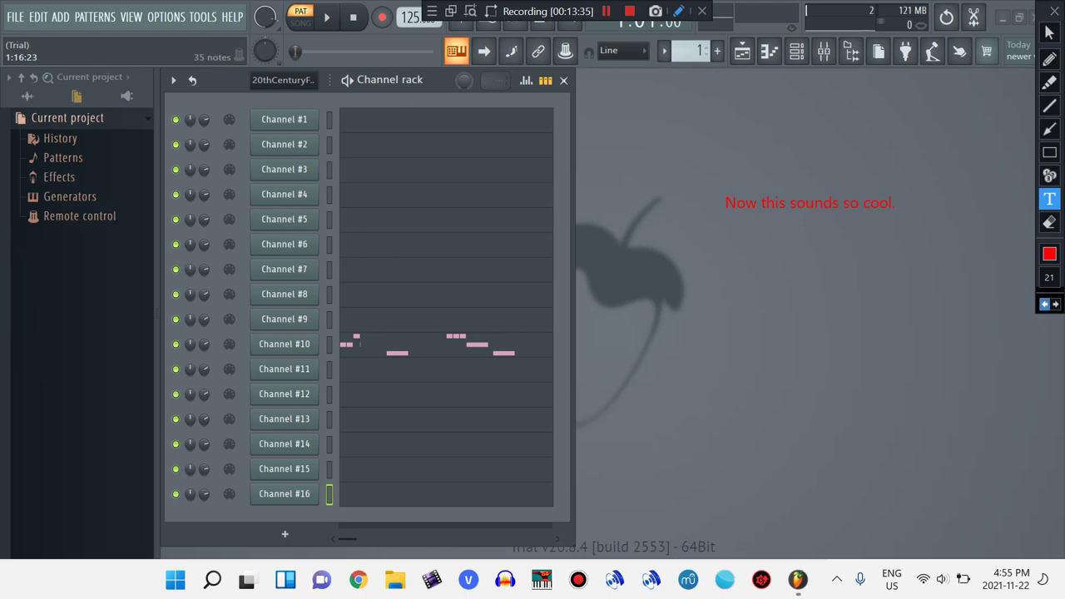
left_click(1044, 305)
Start an on-screen text note beside the channel rack with "Before I end the video, D# is the same sound and same key as Eb,"
left_click(707, 150)
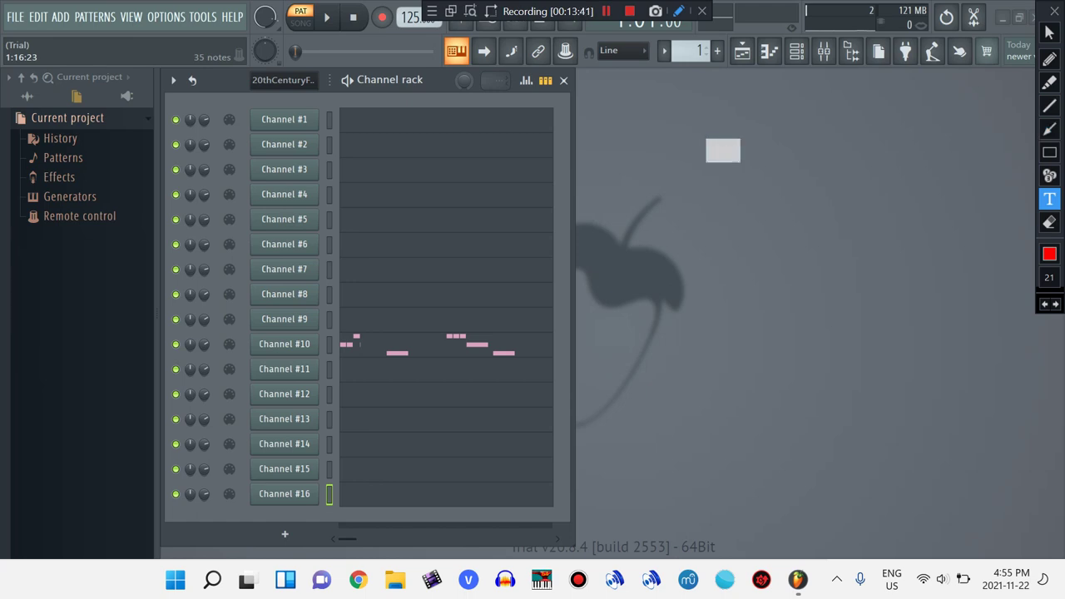
type("Before th")
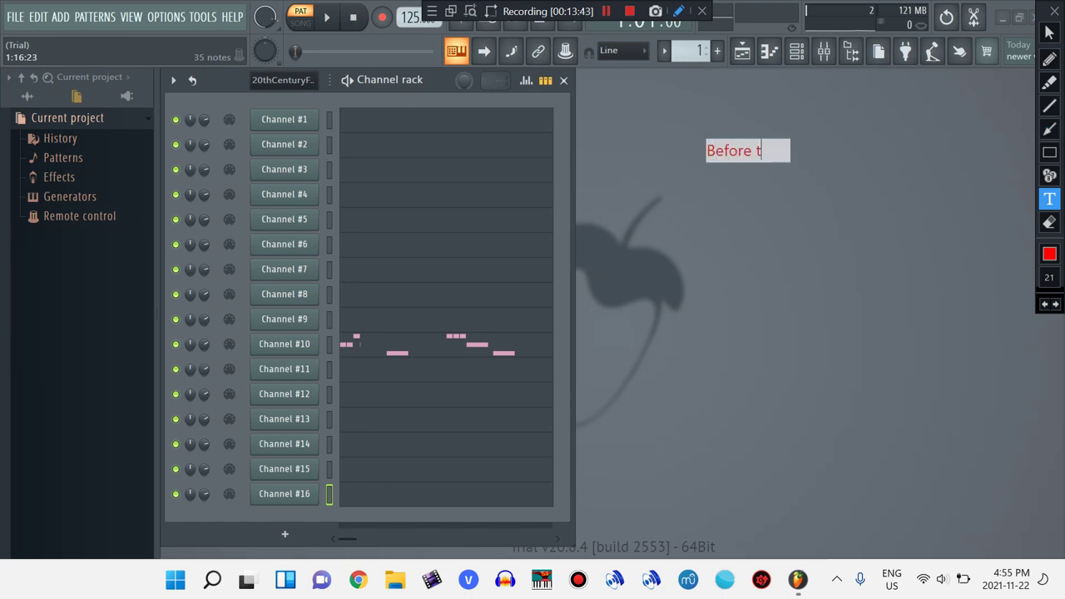
key("BackSpace")
key("BackSpace")
type("I end the vi")
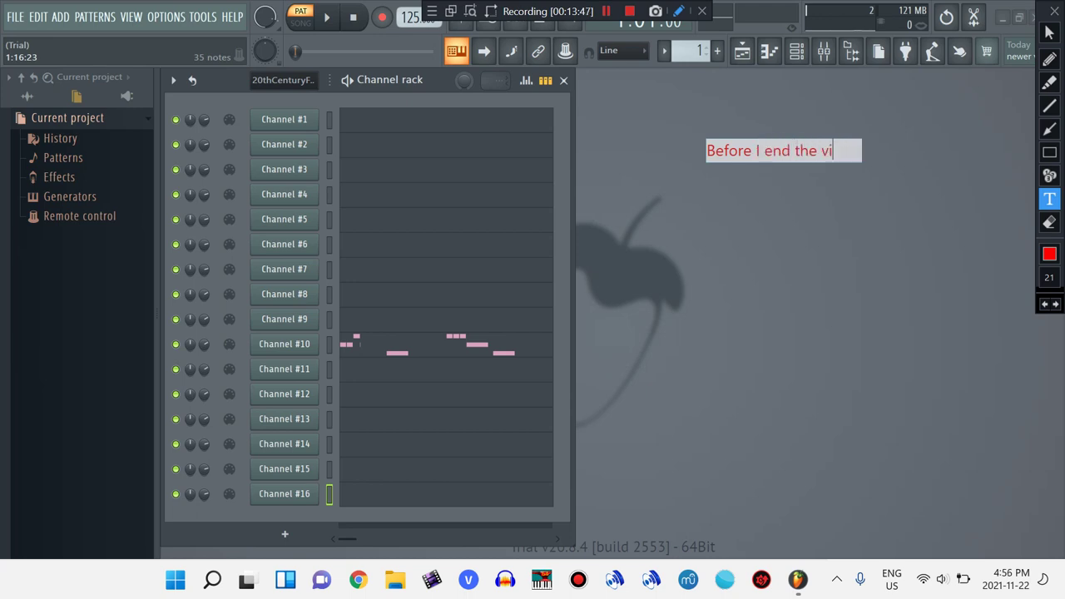
type("deo, ")
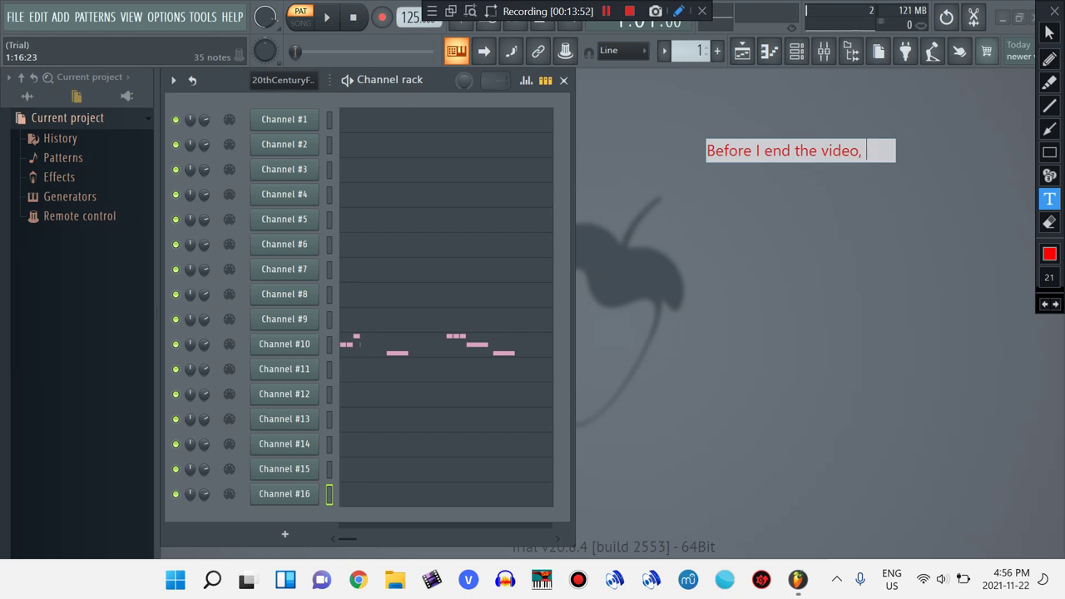
type("D# ")
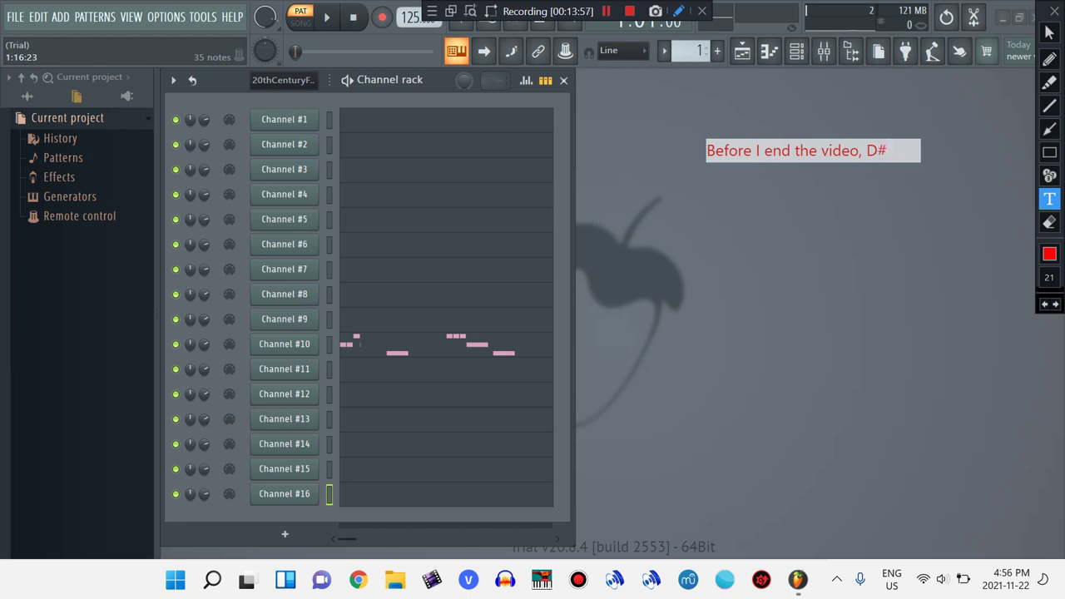
type("is the same sound ")
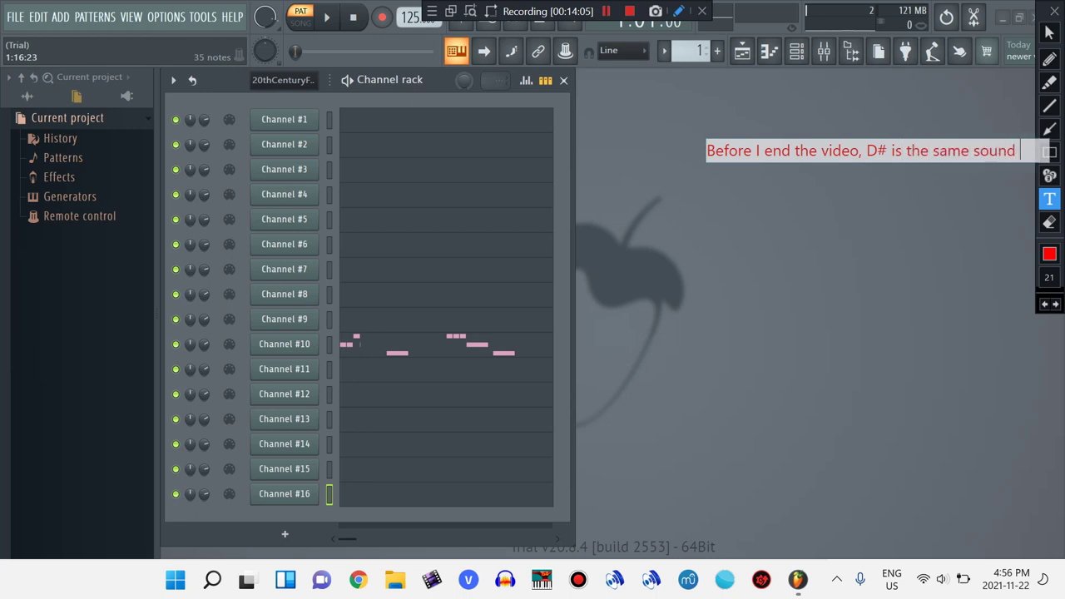
type("and same")
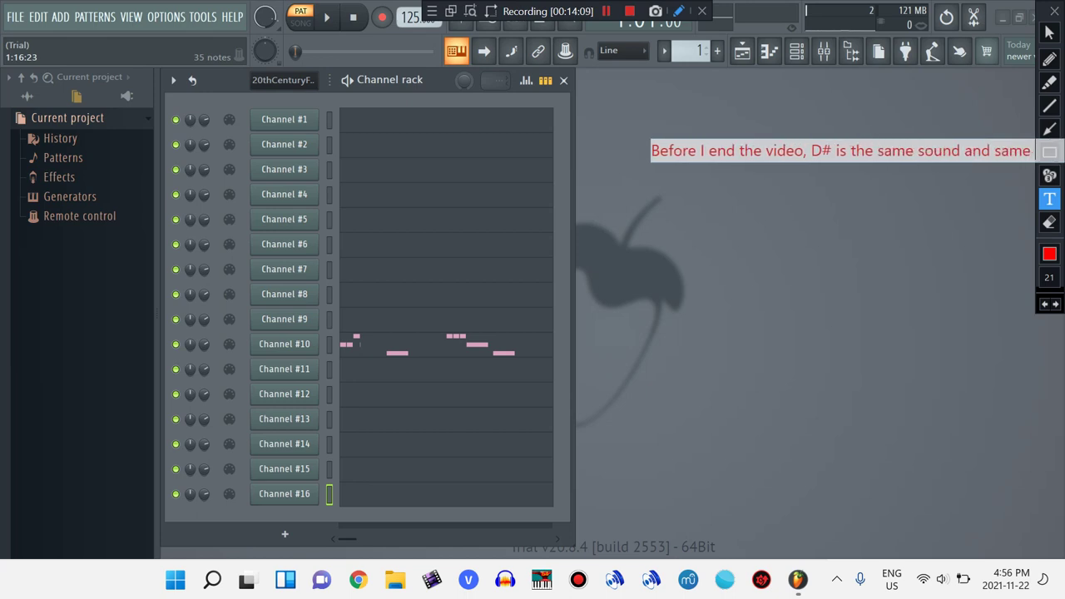
type(" key as ")
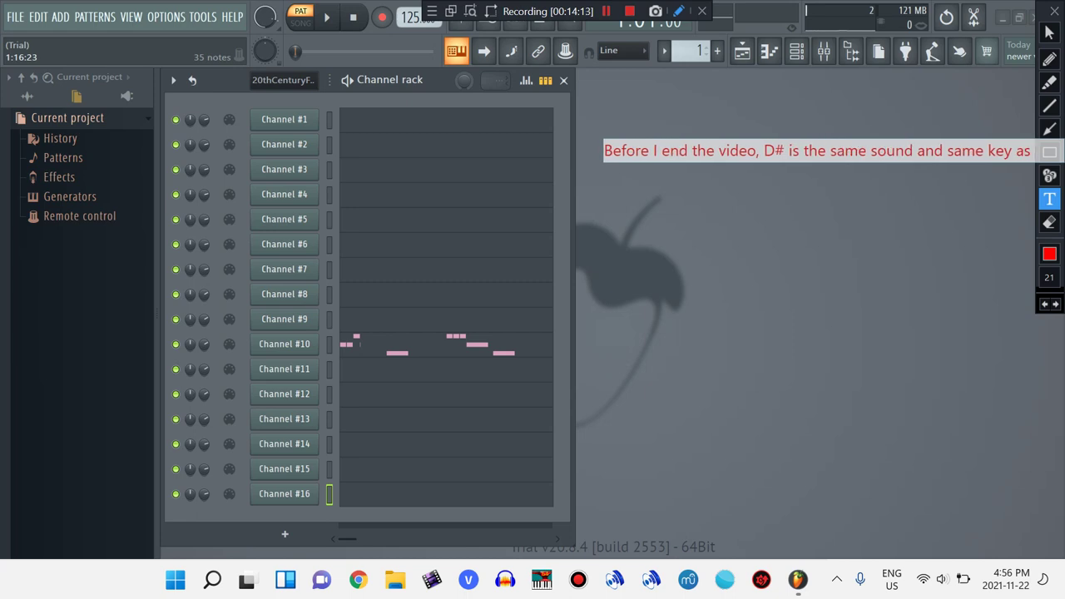
type("E")
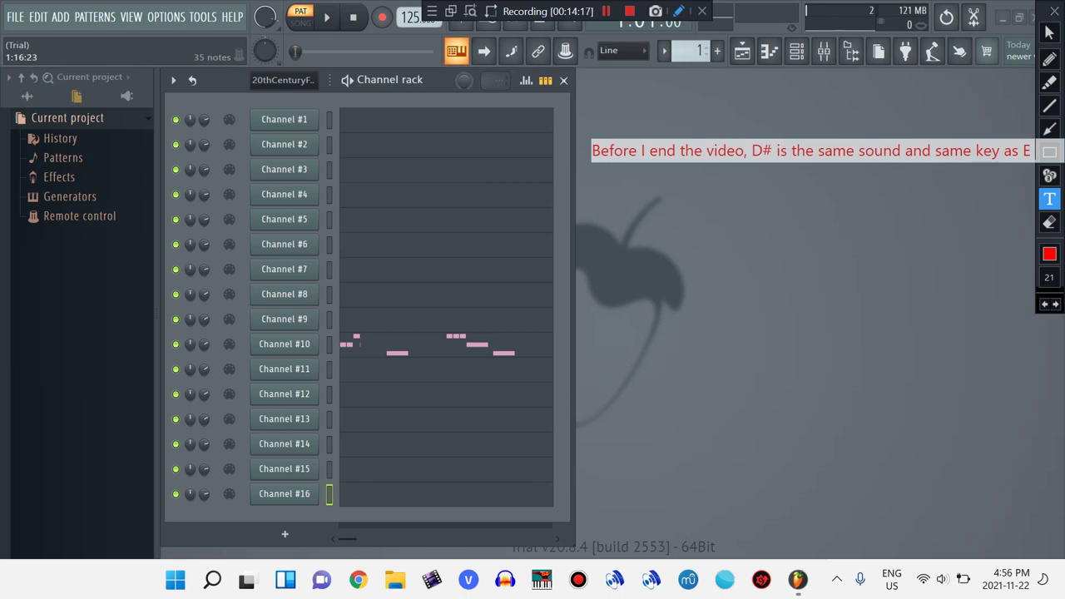
type("b,")
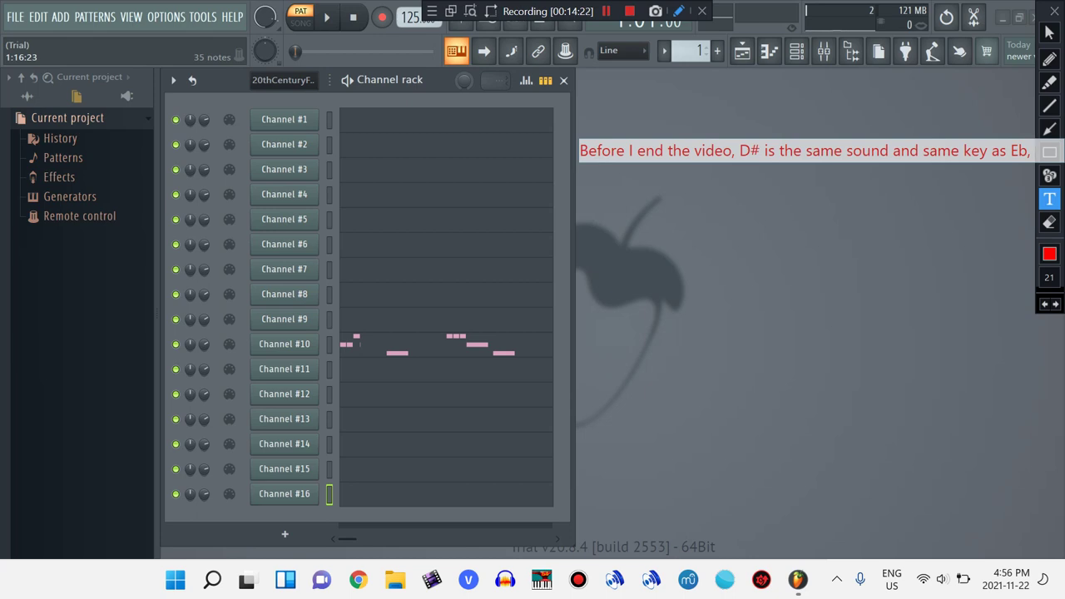
Continue the on-screen note with "F# is the same sound and key as Gb"
type("F")
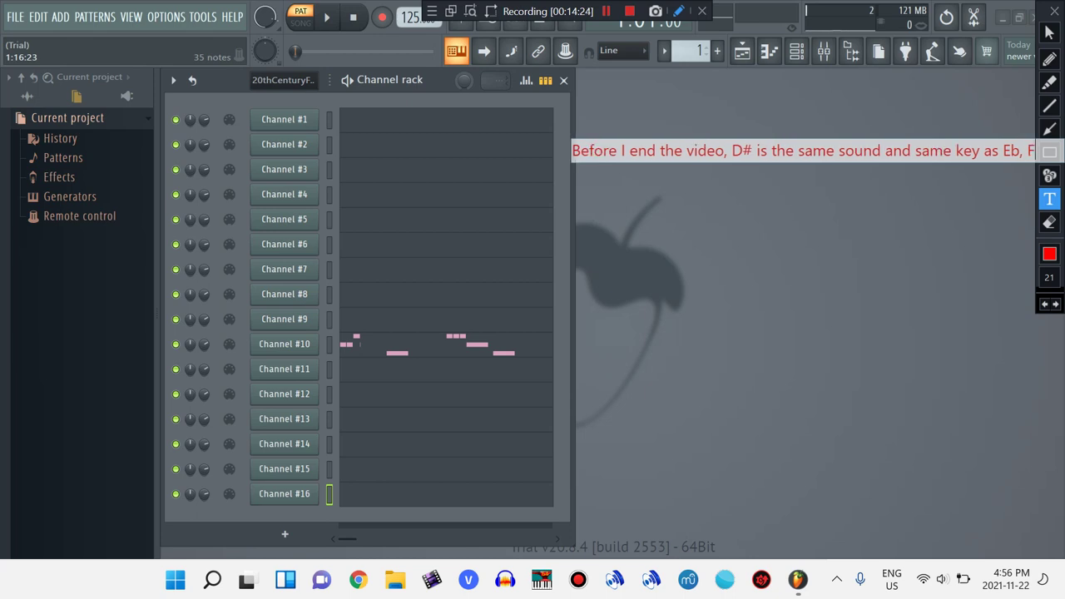
type("# is the same sou")
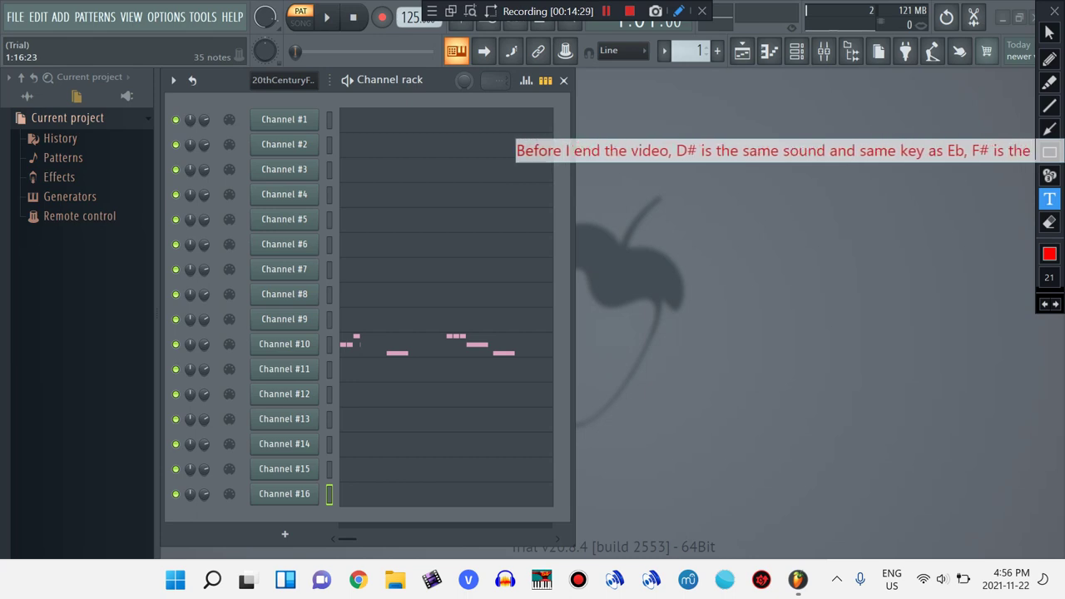
type("nd")
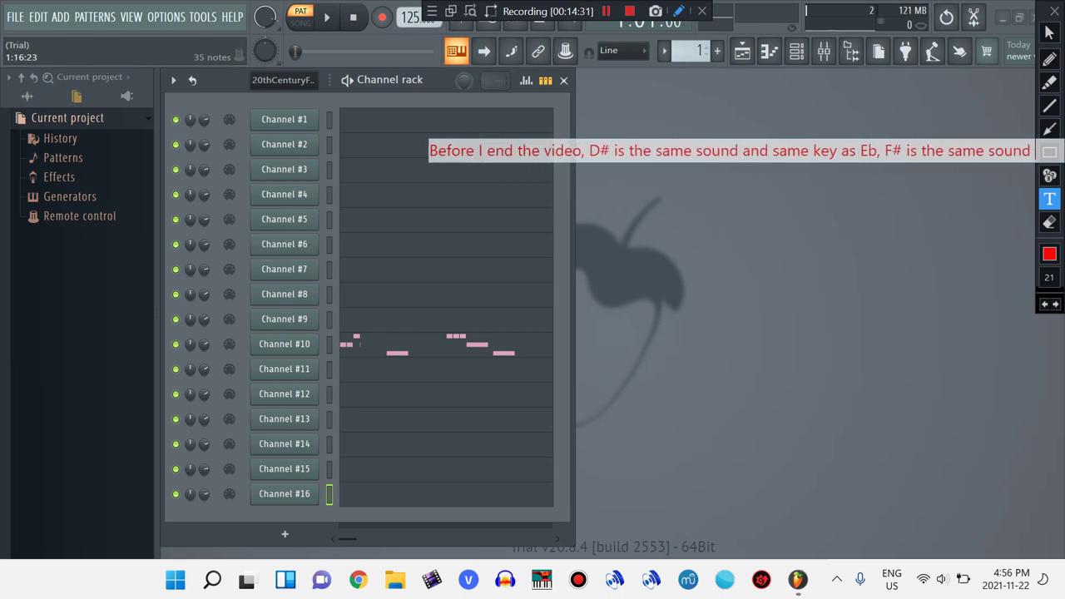
type(" and key as")
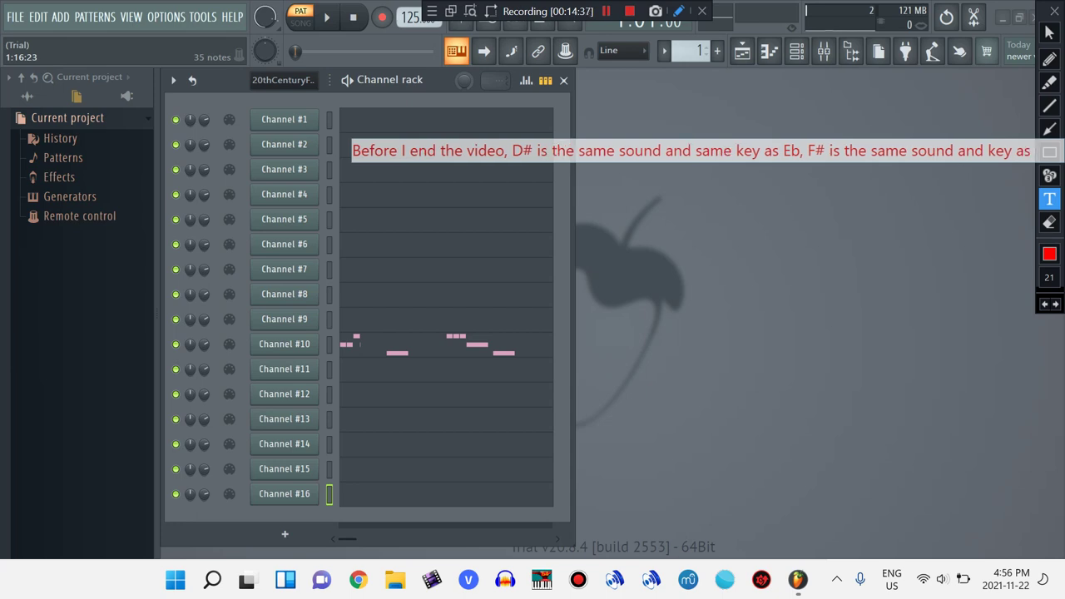
type(" Gb")
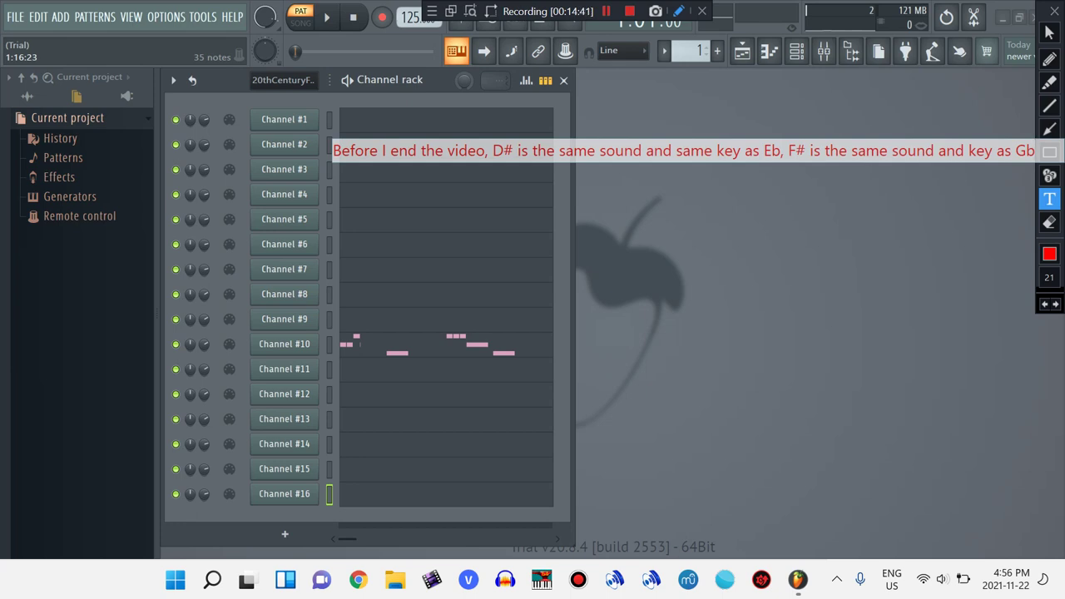
Extend the on-screen note with ", and G# is the same sound and key as Ab"
type(", and")
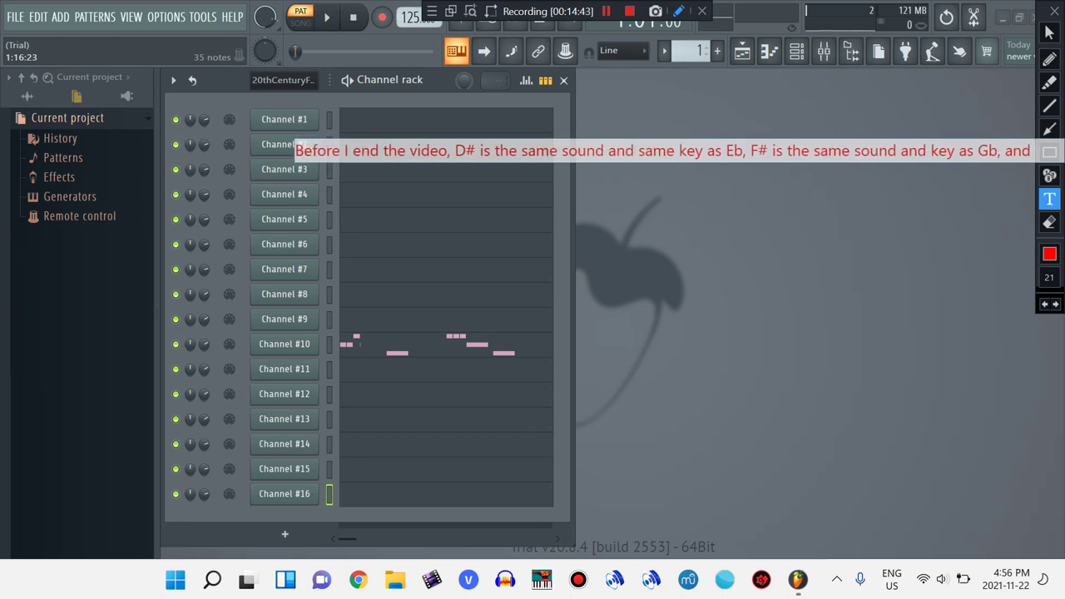
type(" a")
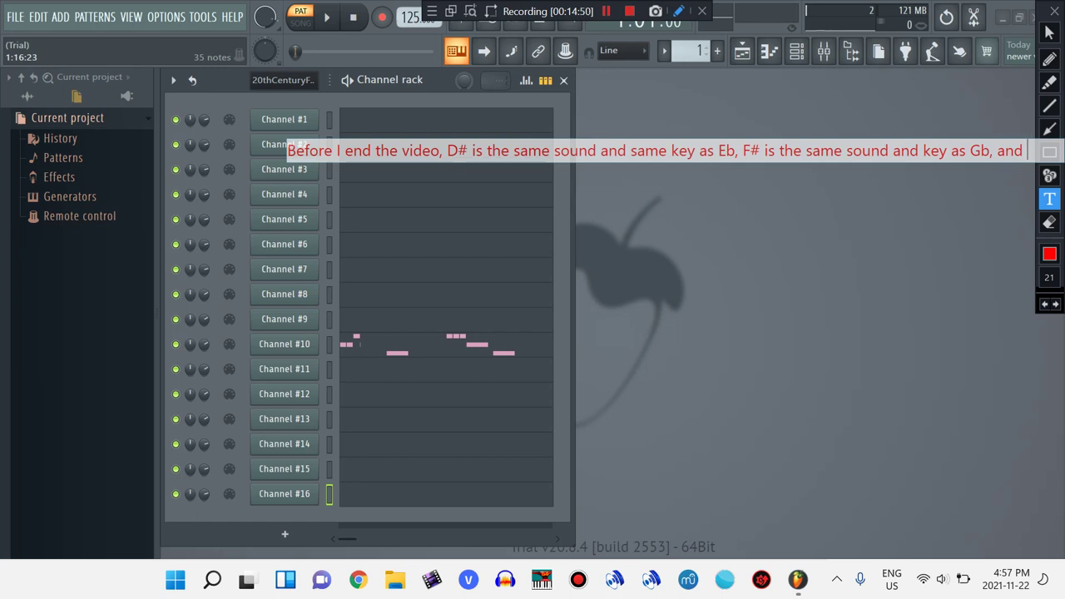
type("G")
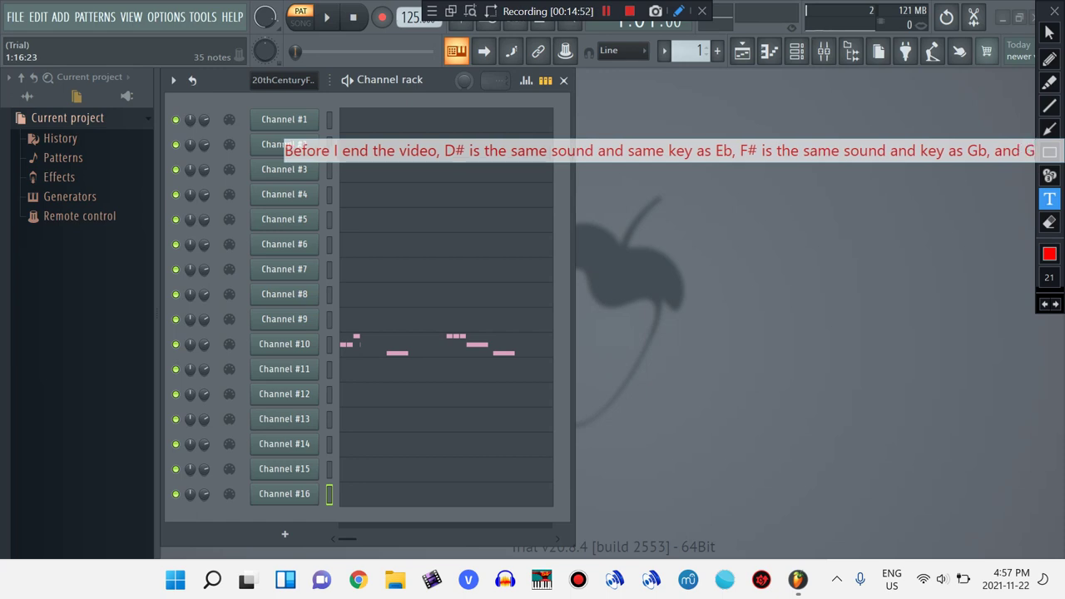
type("#")
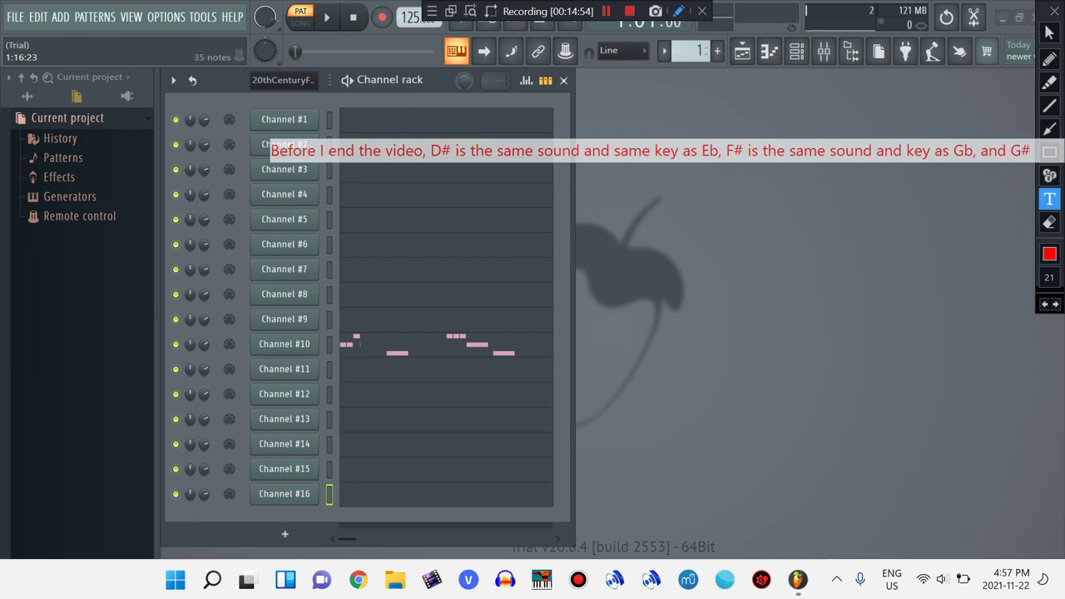
type(" is the")
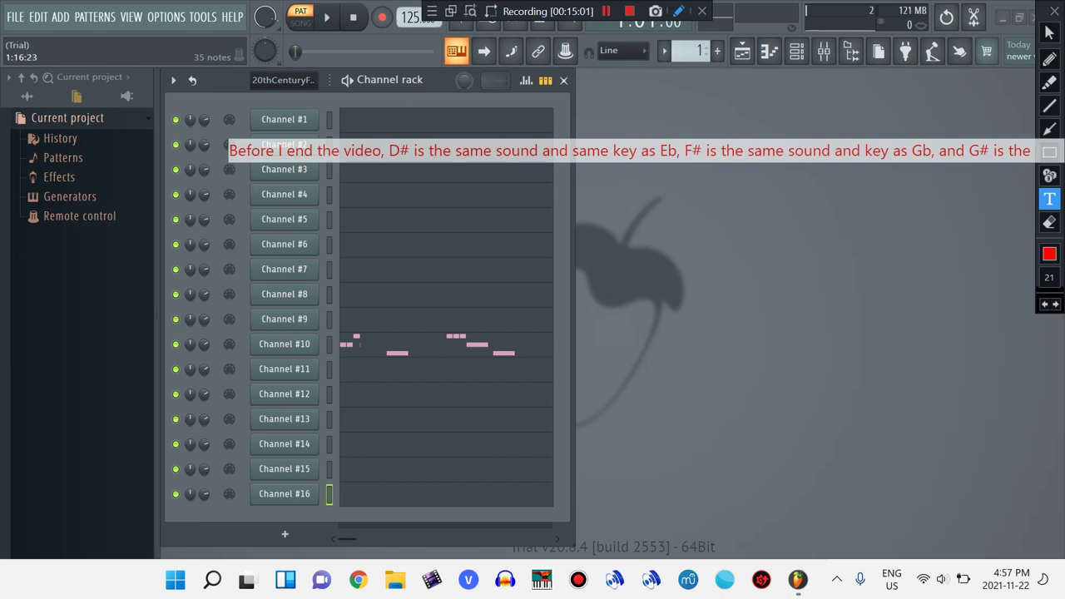
type(" same")
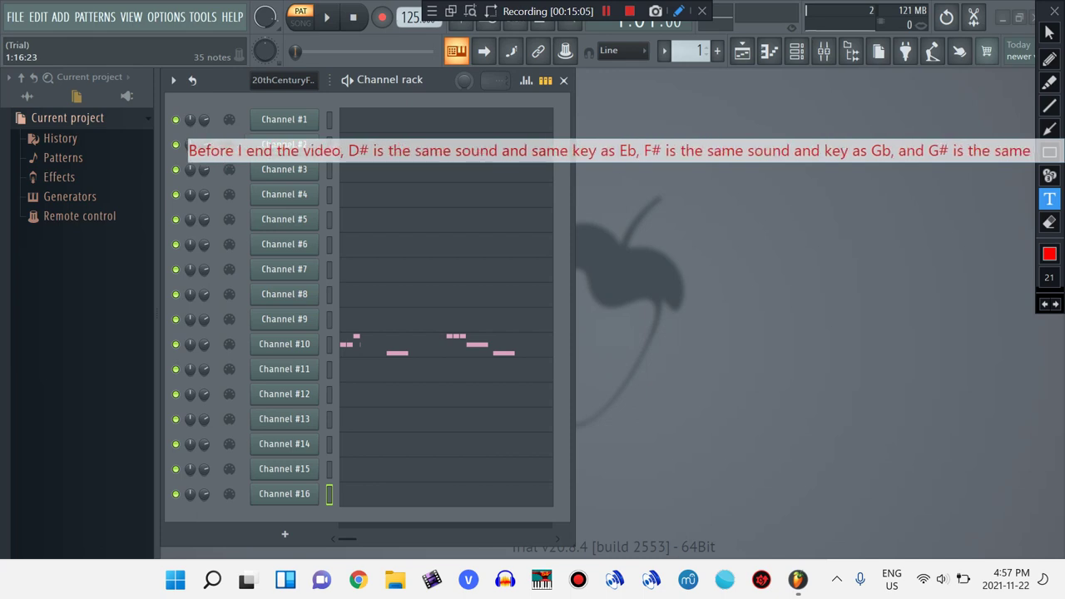
type(" sound and ")
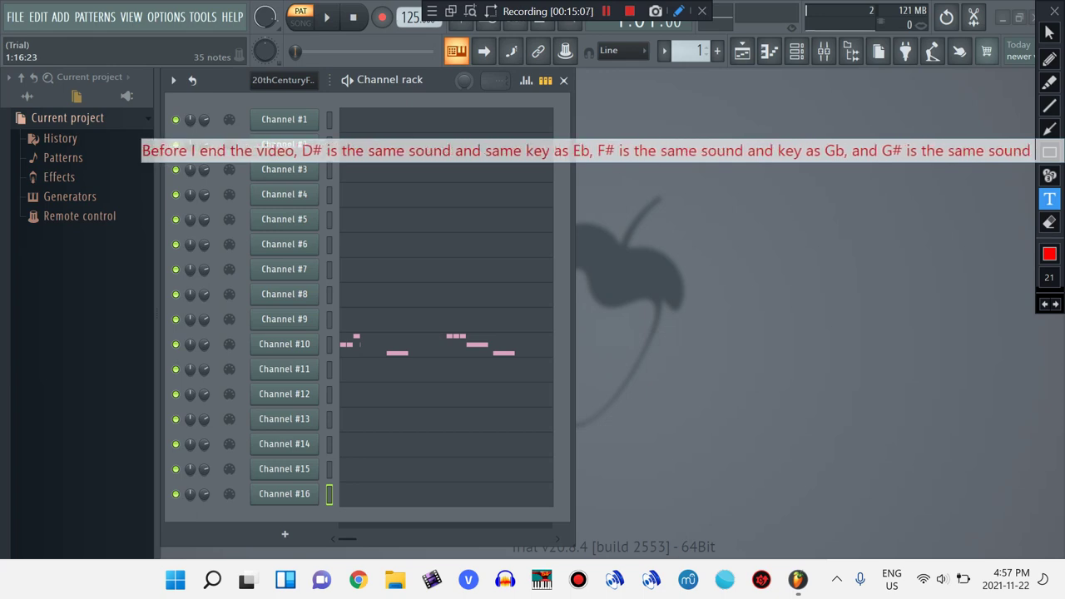
type("key as")
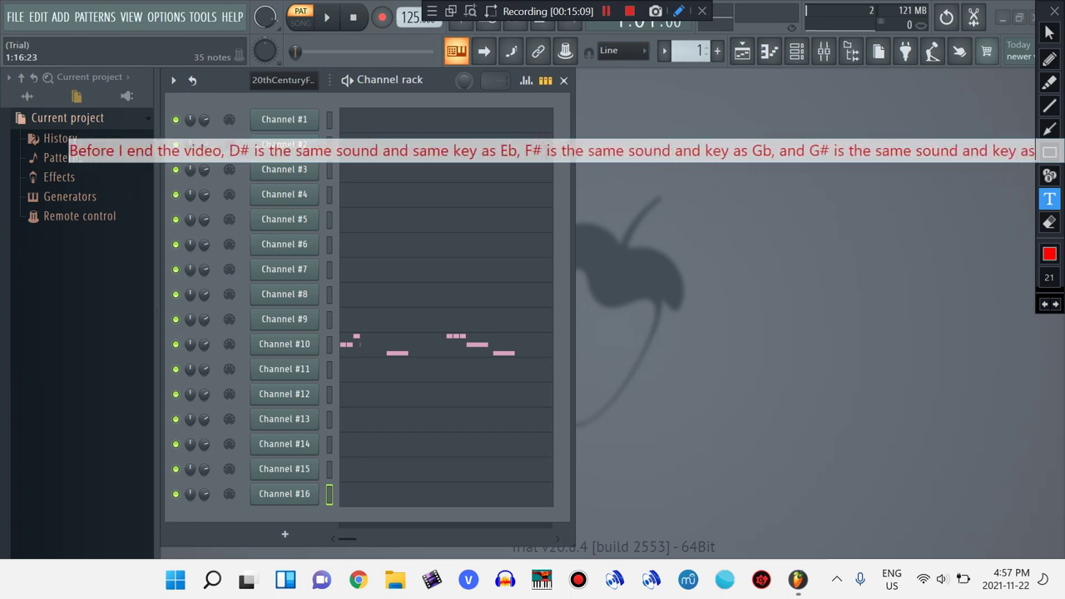
type(" An")
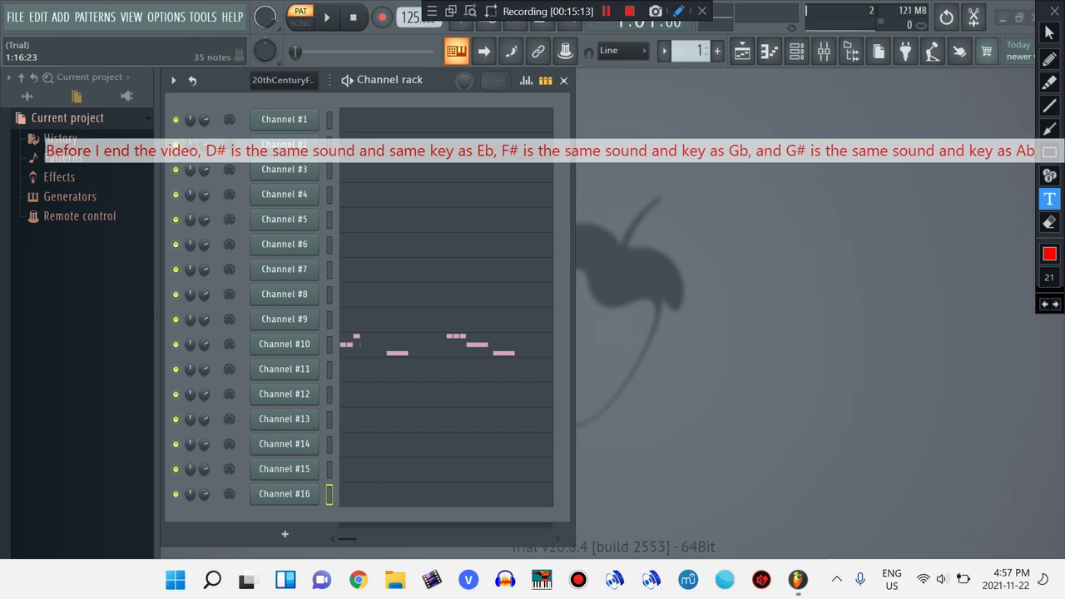
Finish the note with "even though I left all the A notes the same to make it B flat harmonic minor." and remove it
type(", but")
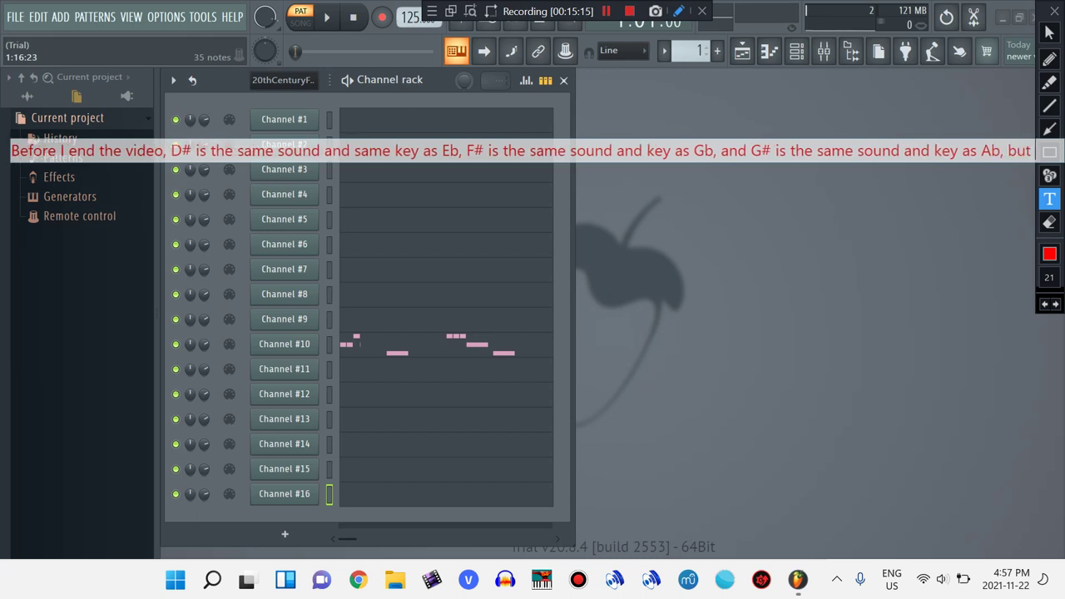
key("BackSpace")
key("BackSpace")
key("BackSpace")
key("BackSpace")
key("BackSpace")
type("even though I left all the A notes the same to make it B")
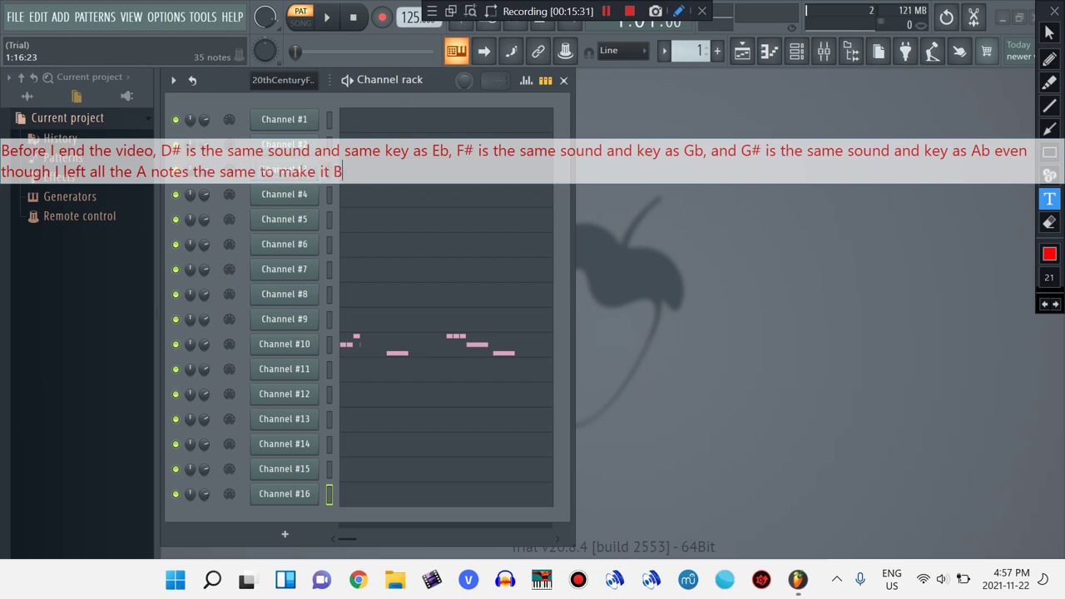
type(" flat harmonic minor.")
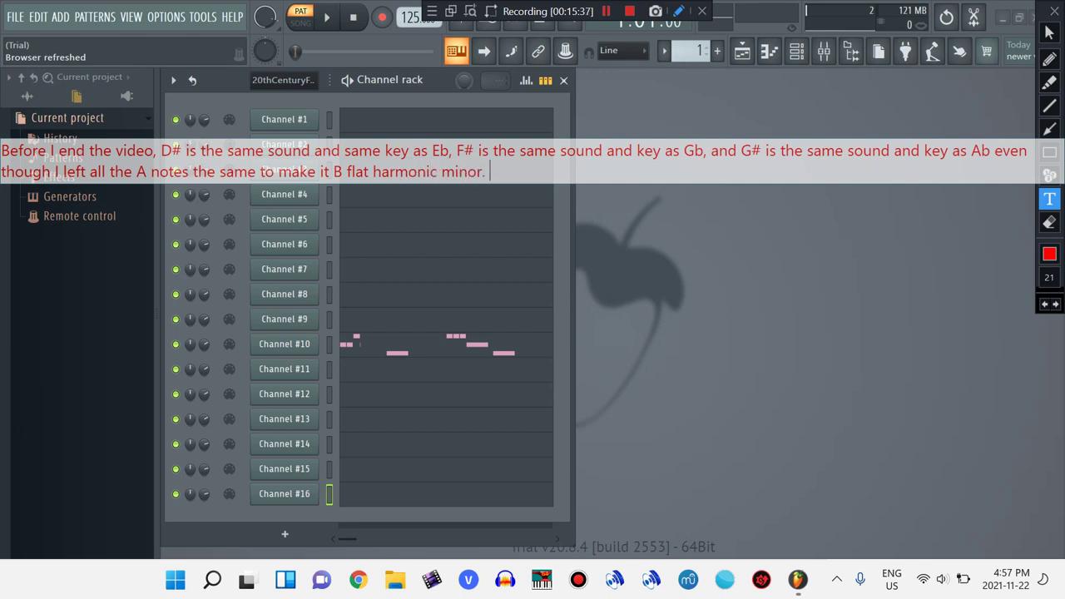
left_click(1049, 31)
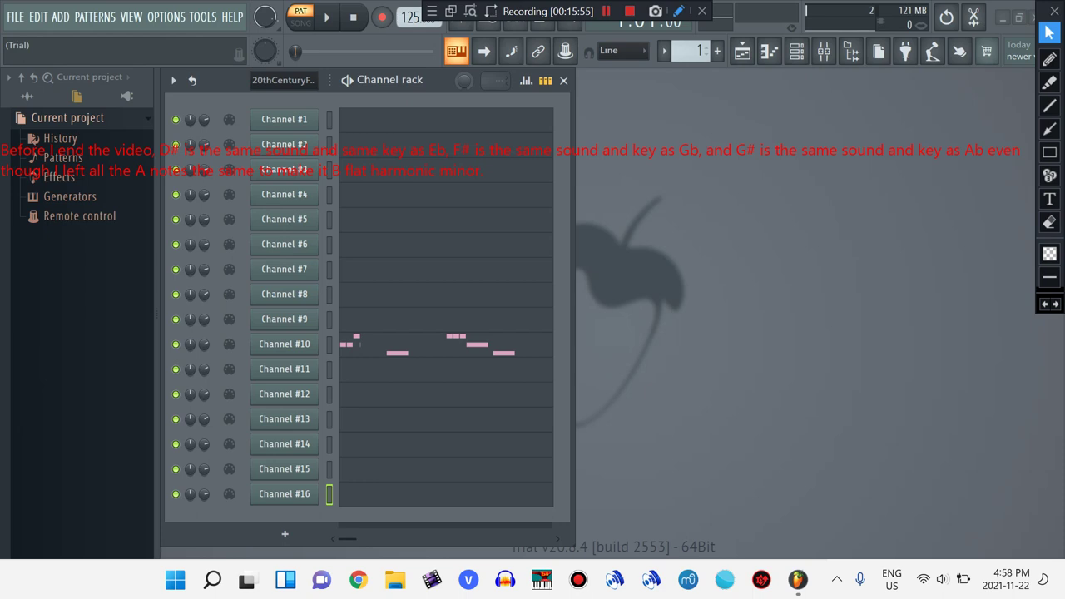
left_click(1049, 222)
Add the on-screen text note "That's all for this video." beside the channel rack, and remove it again
left_click(1049, 199)
left_click(779, 213)
type("That's all fo")
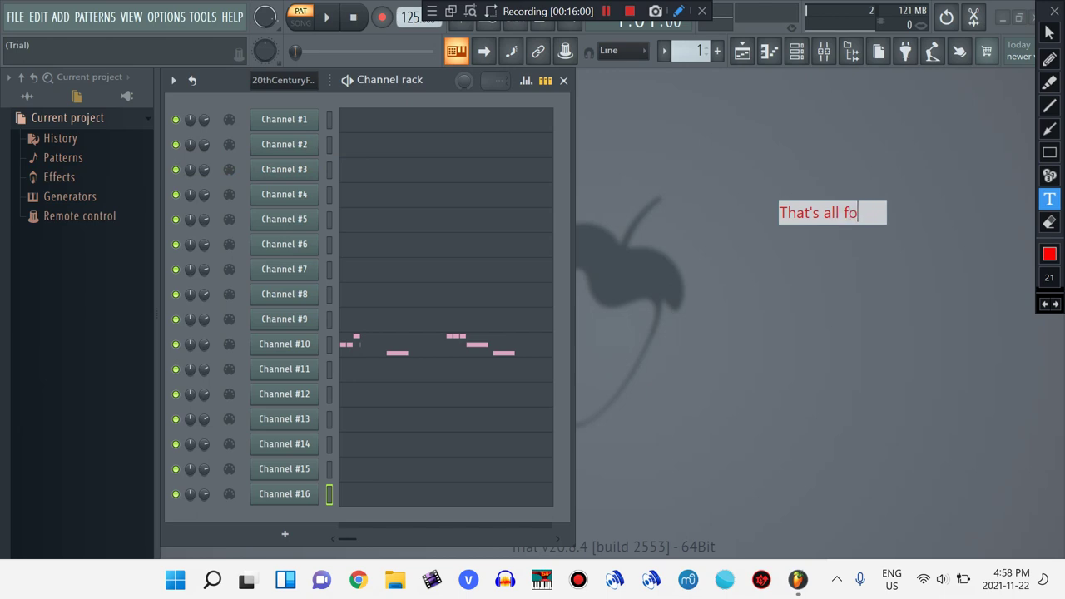
type("r this video.")
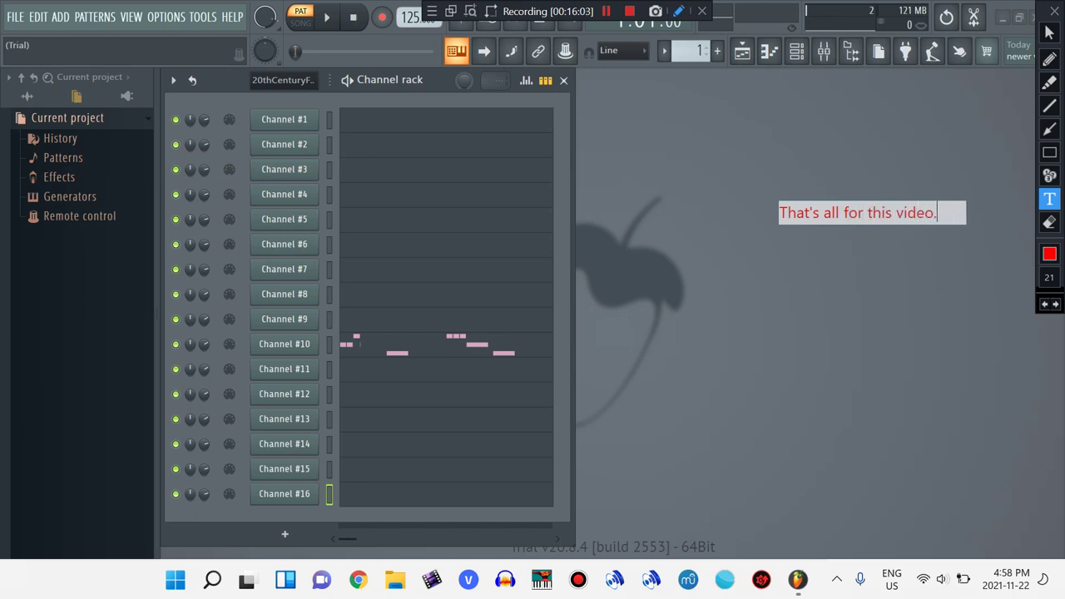
key("Return")
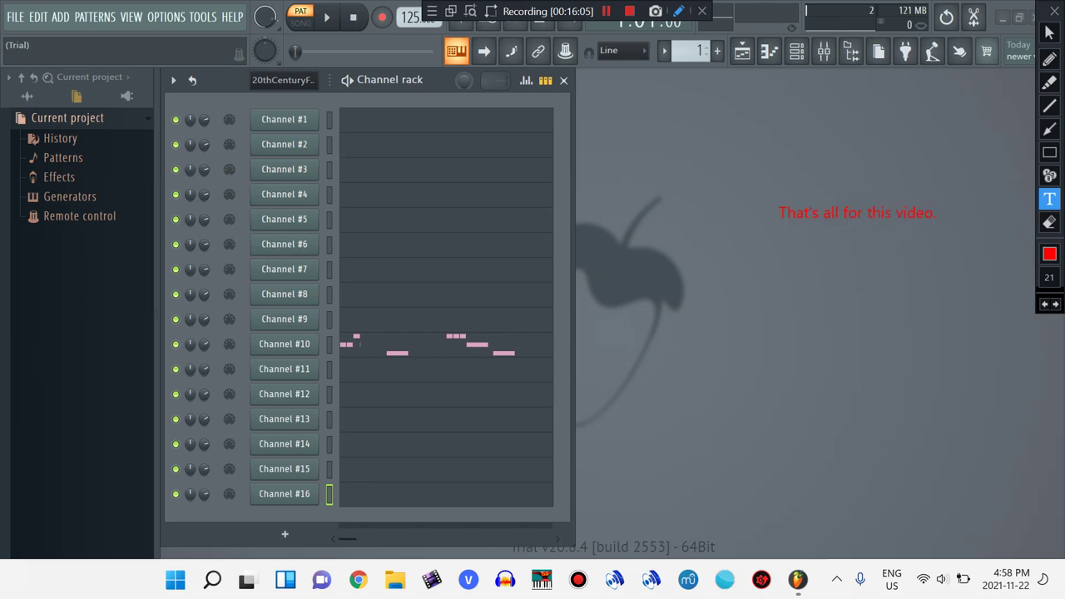
left_click(1044, 304)
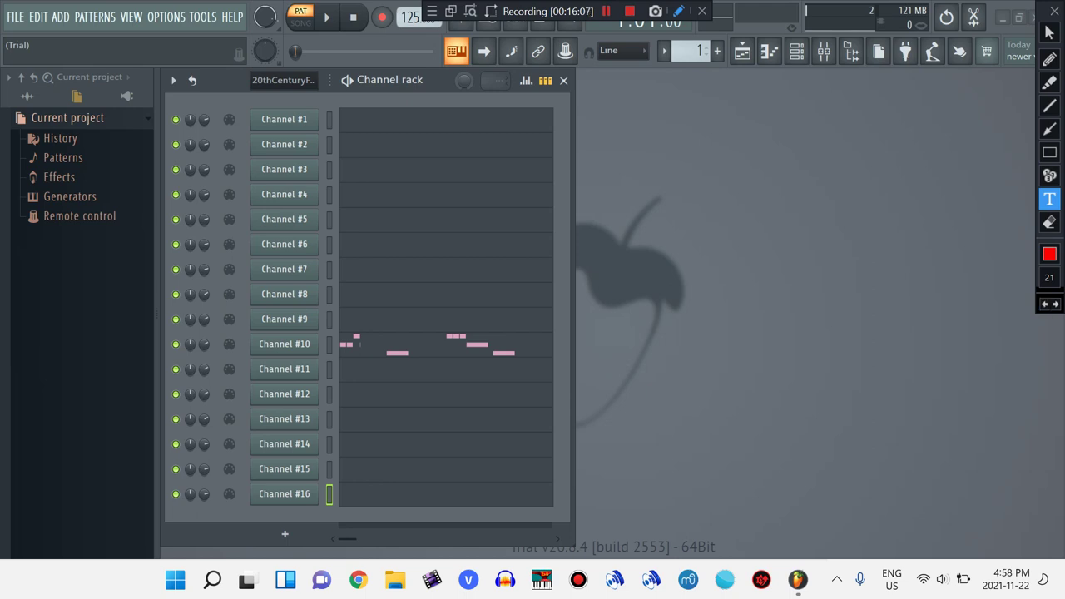